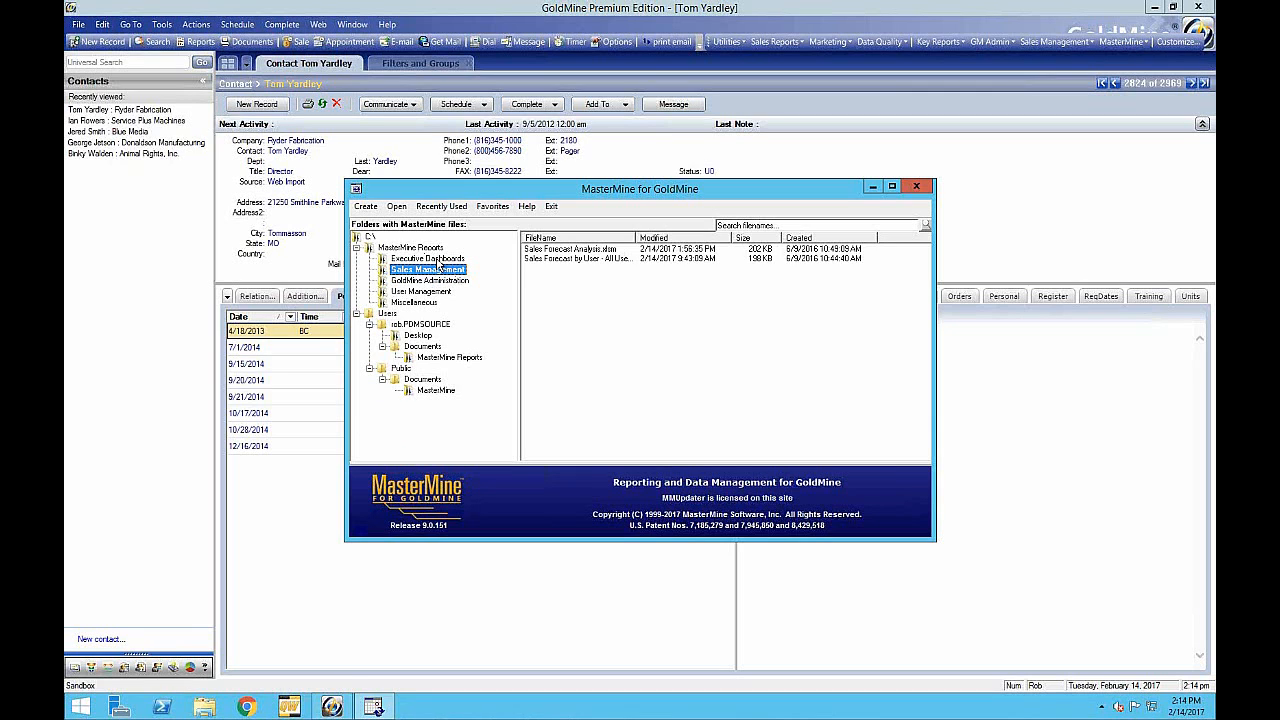
Display the Executive Dashboards folder's reports and look over the lists of recently used and favorite reports.
{"action": "left_click", "coordinate": [438, 259]}
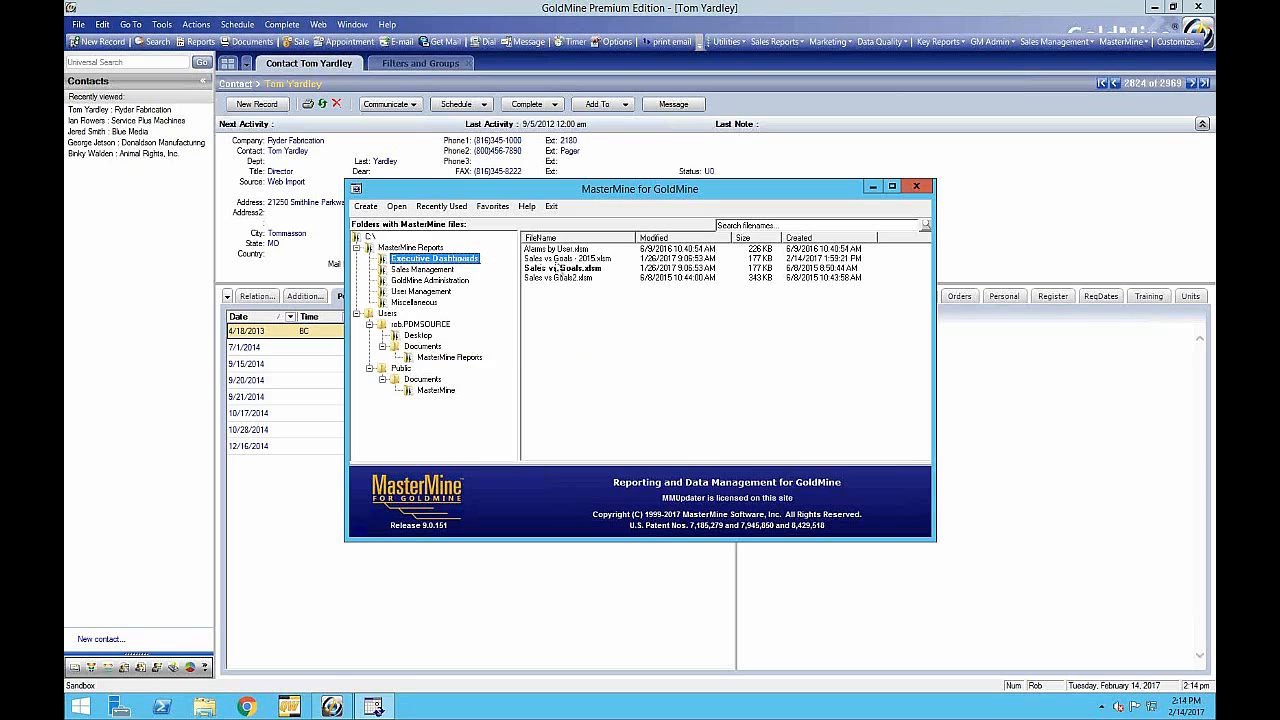
{"action": "left_click", "coordinate": [441, 207]}
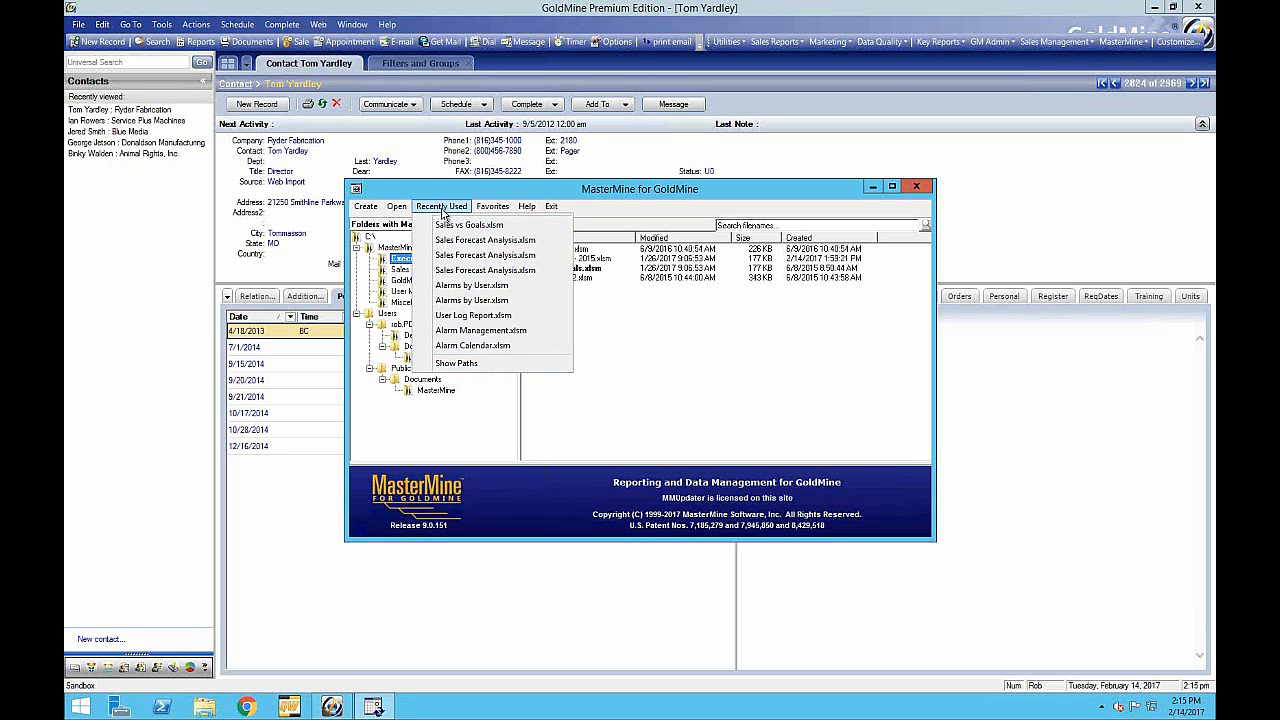
{"action": "mouse_move", "coordinate": [492, 207]}
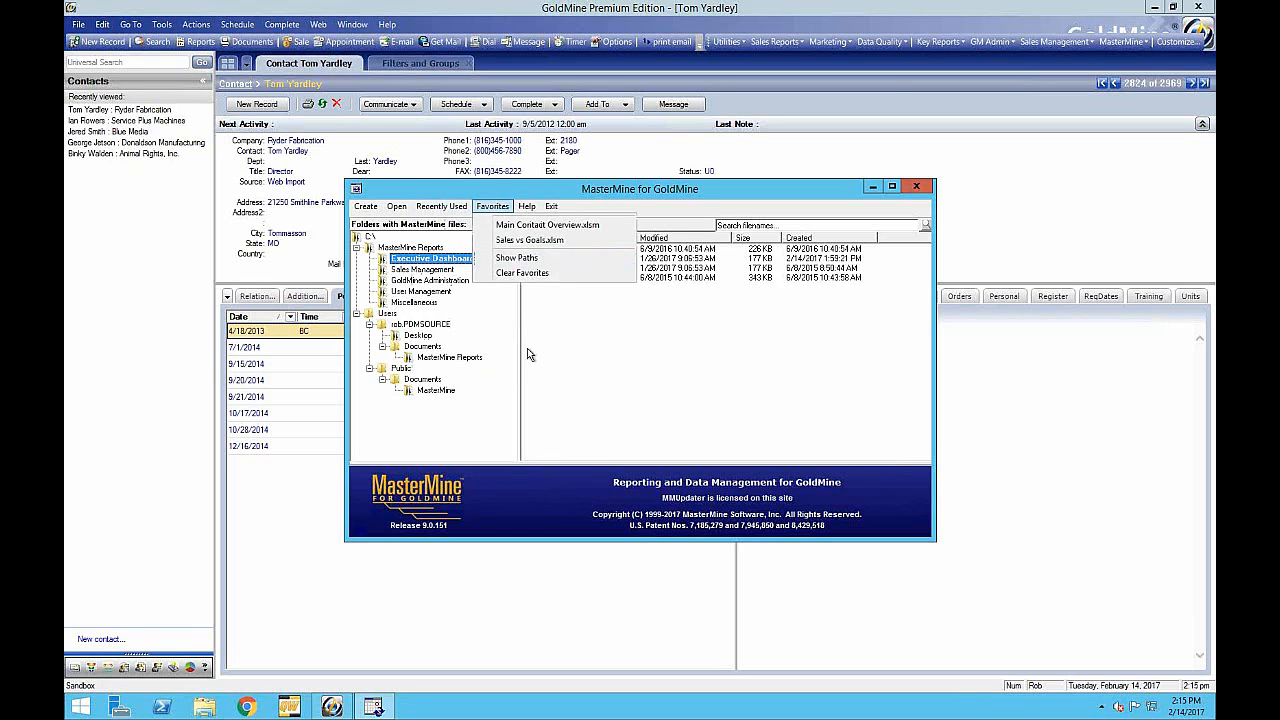
{"action": "mouse_move", "coordinate": [436, 210]}
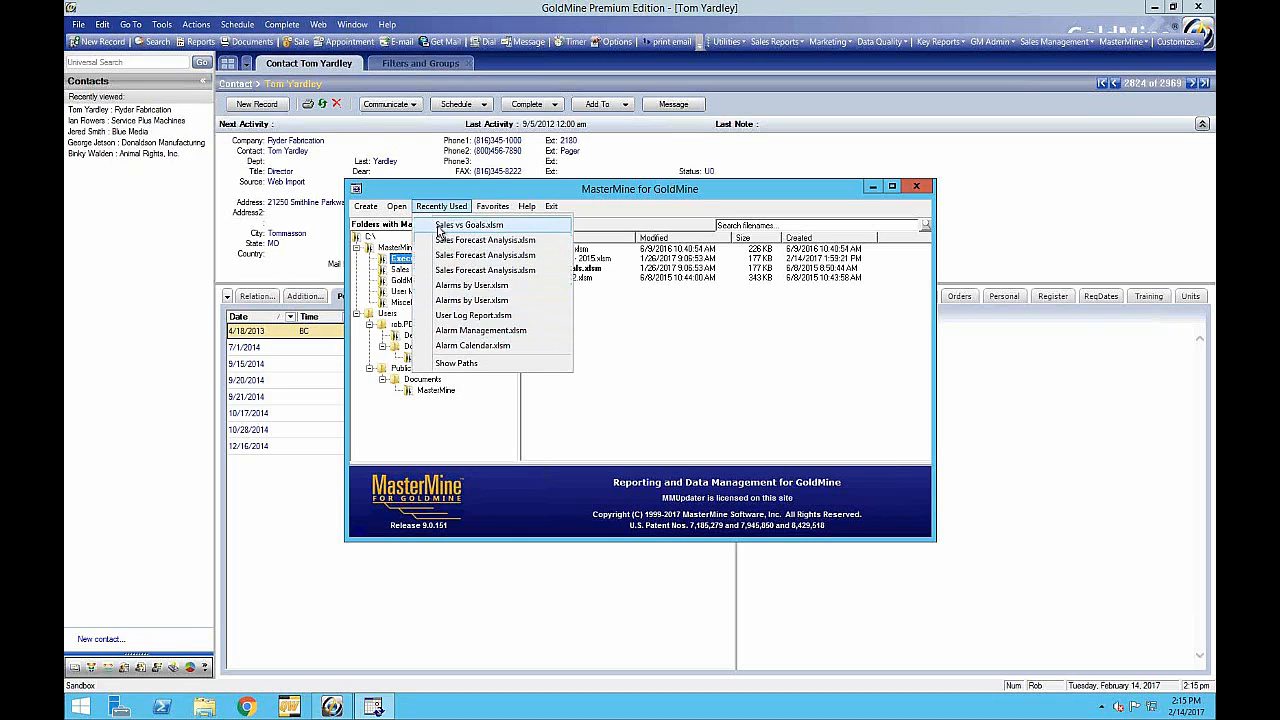
{"action": "left_click", "coordinate": [467, 446]}
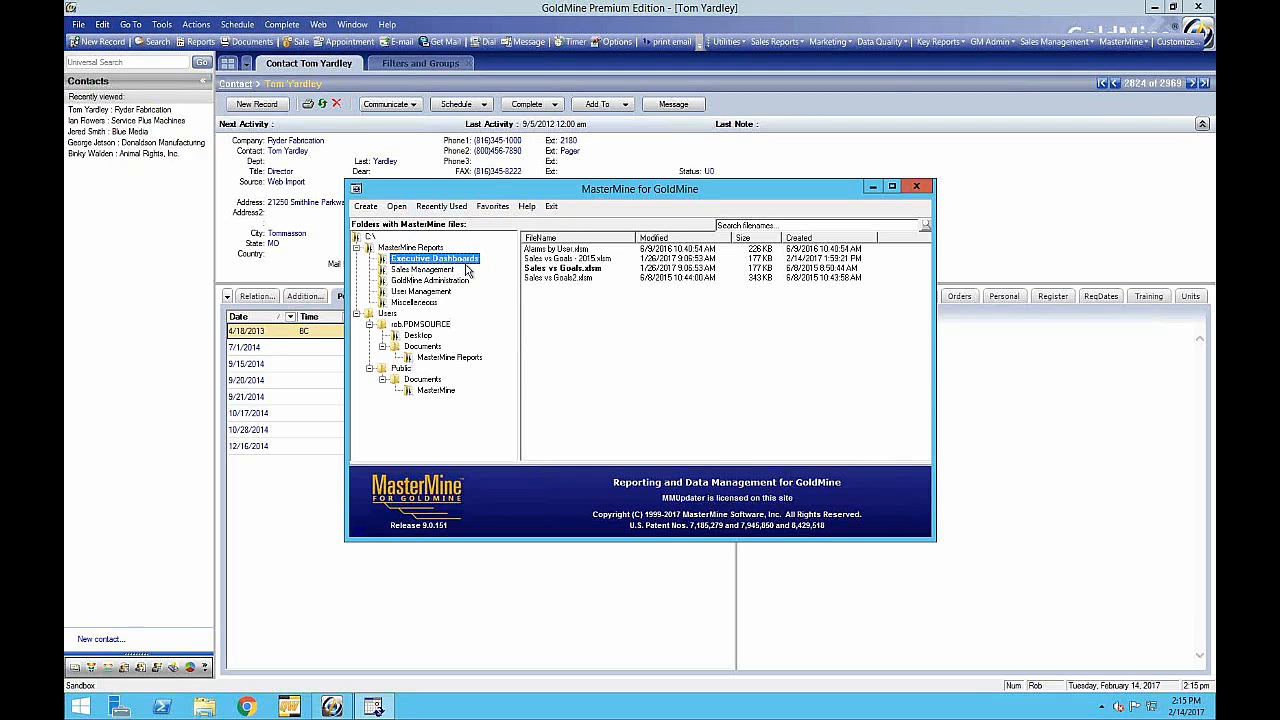
Show full file paths in the list of recently used reports, view them, and switch the paths off again.
{"action": "left_click", "coordinate": [442, 208]}
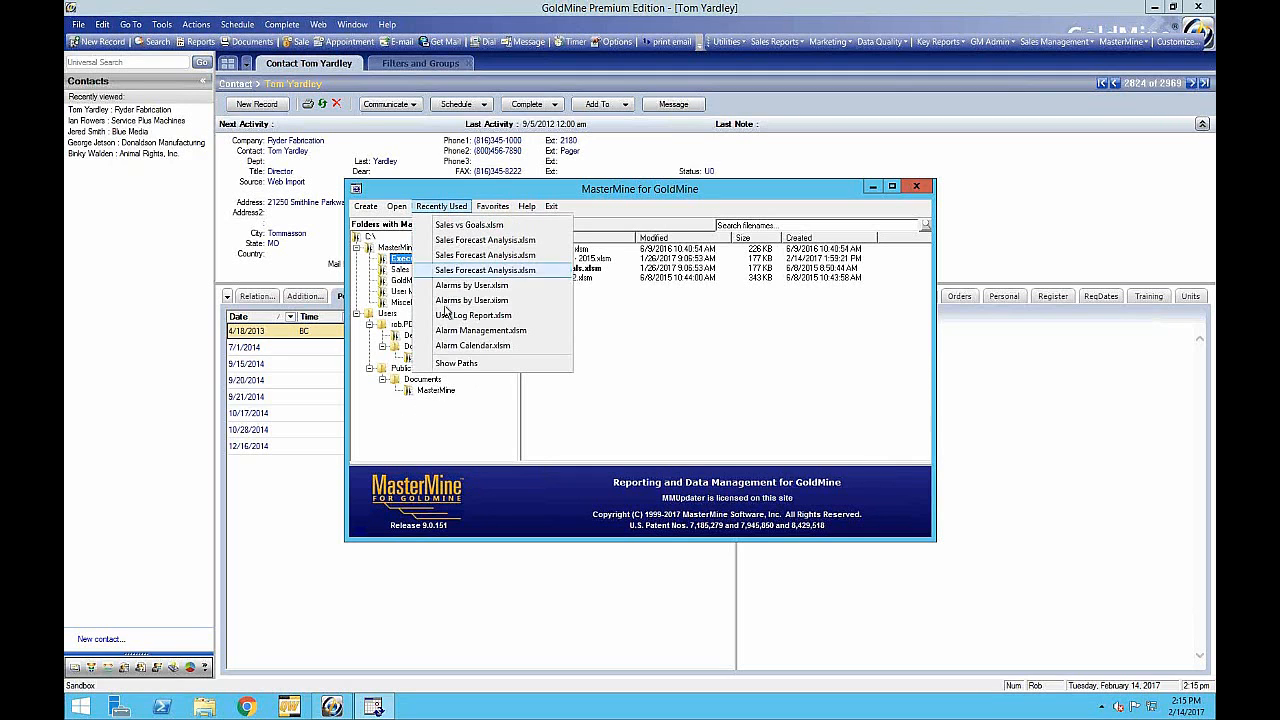
{"action": "left_click", "coordinate": [455, 364]}
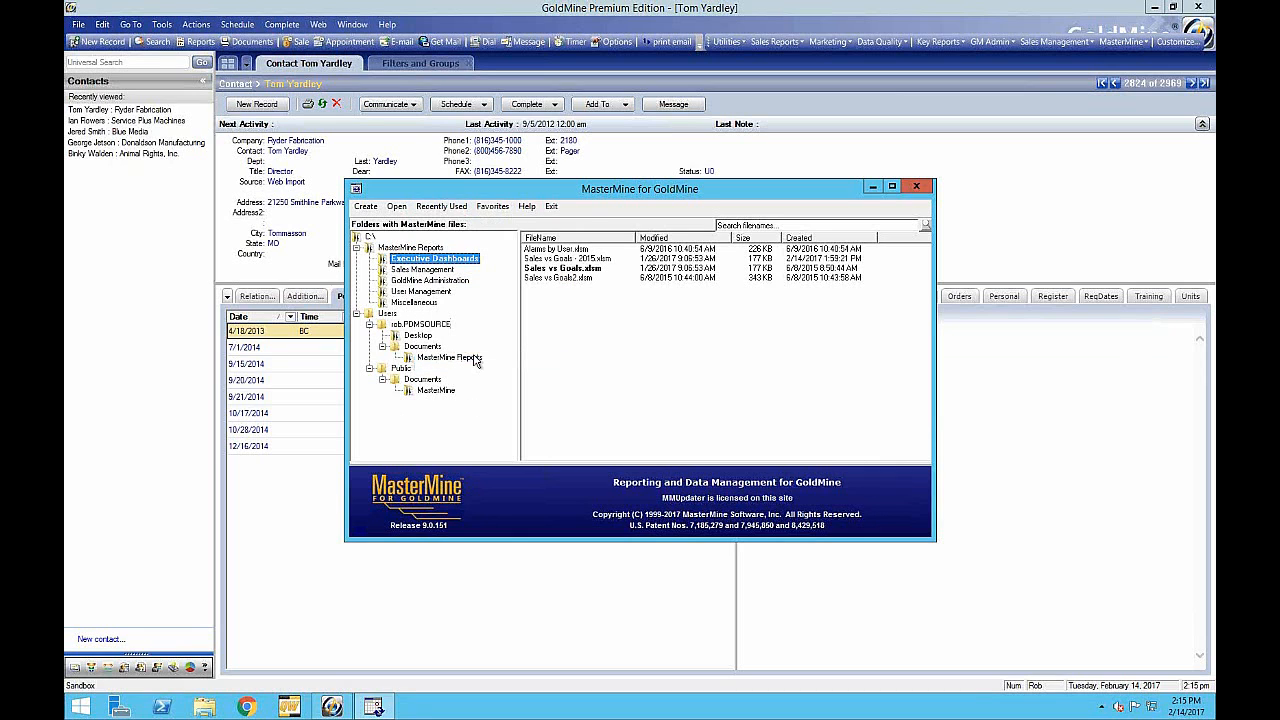
{"action": "left_click", "coordinate": [440, 209]}
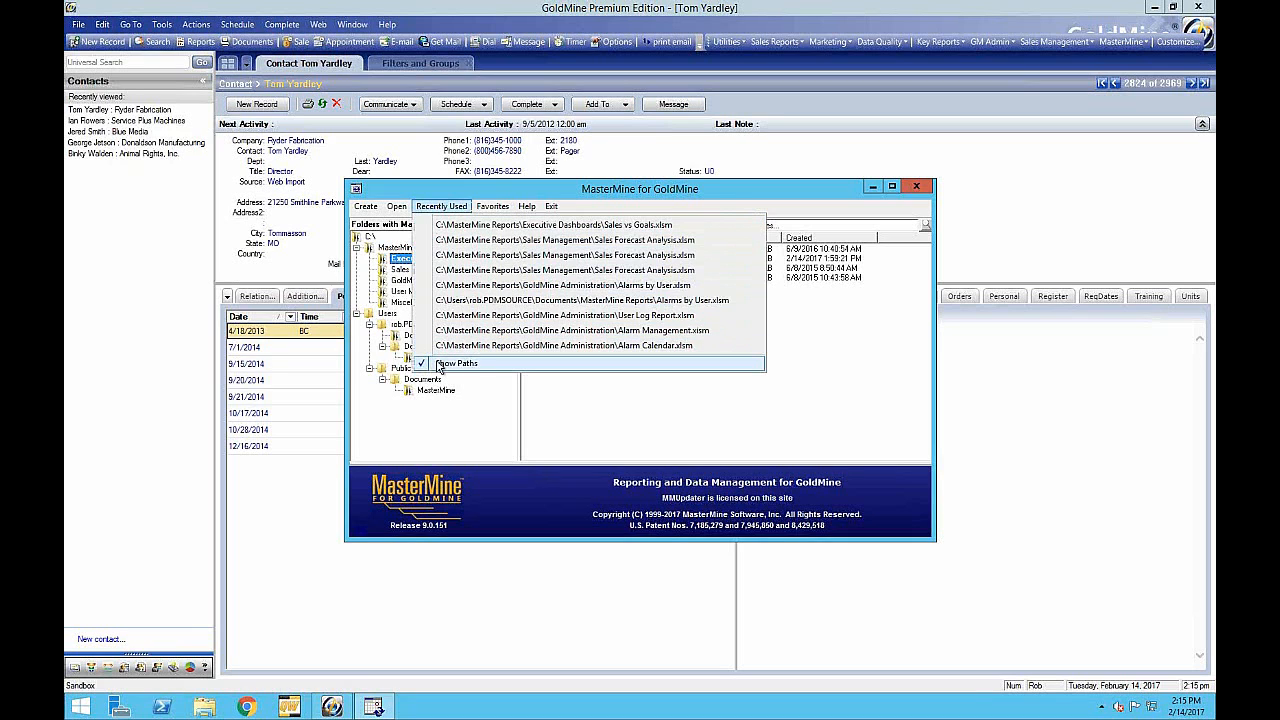
{"action": "left_click", "coordinate": [439, 364]}
{"action": "left_click", "coordinate": [440, 207]}
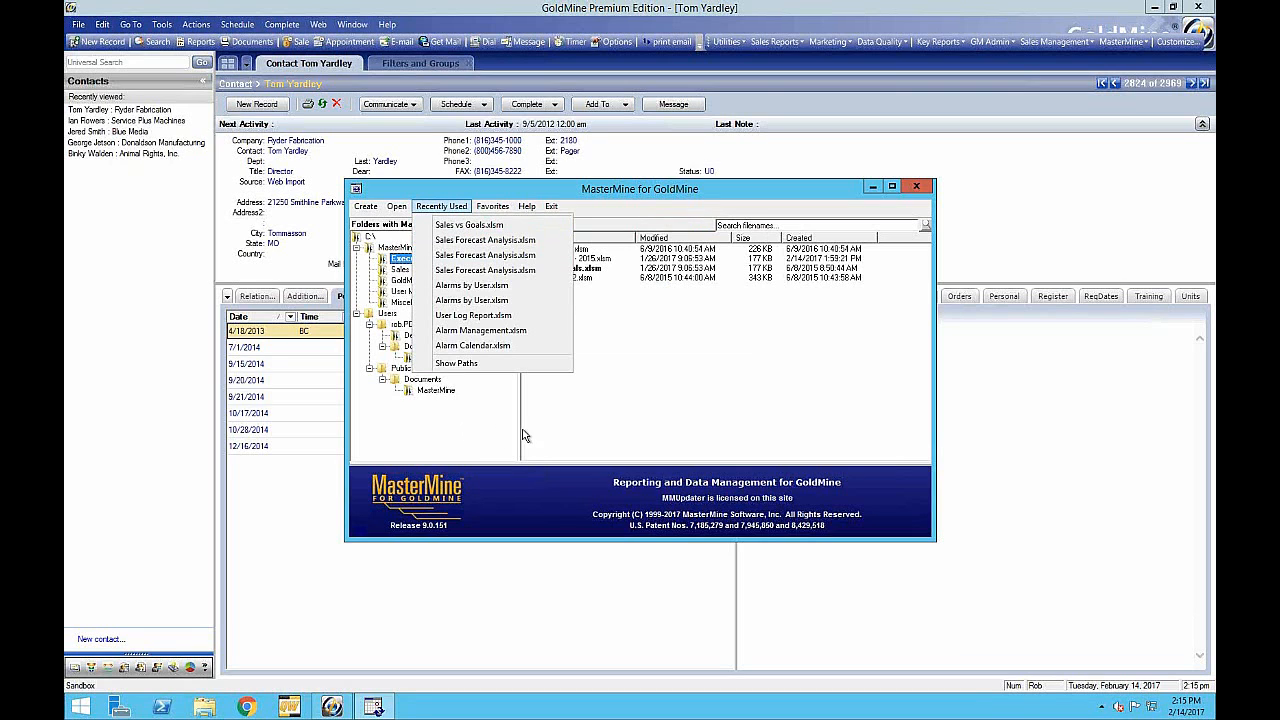
Remove Sales vs Goals.xlsm in the Executive Dashboards folder from the favorites, checking the favorites list before and after.
{"action": "left_click", "coordinate": [492, 208]}
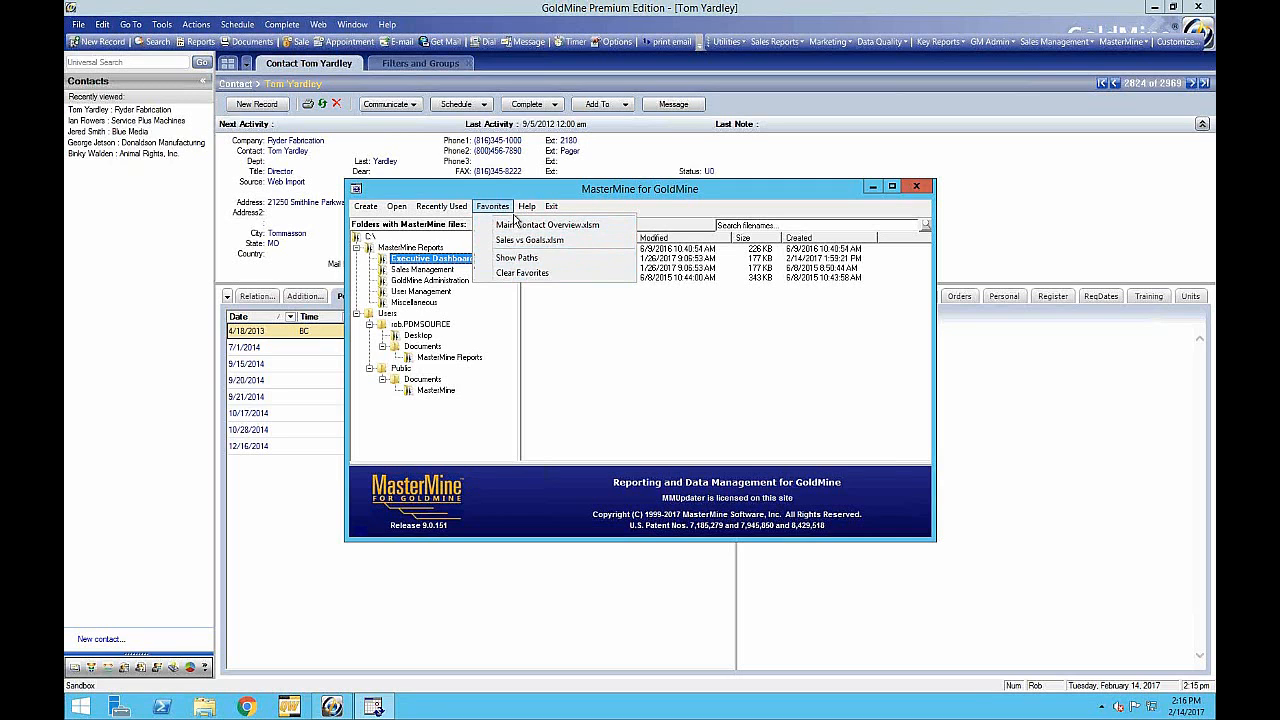
{"action": "left_click", "coordinate": [602, 368]}
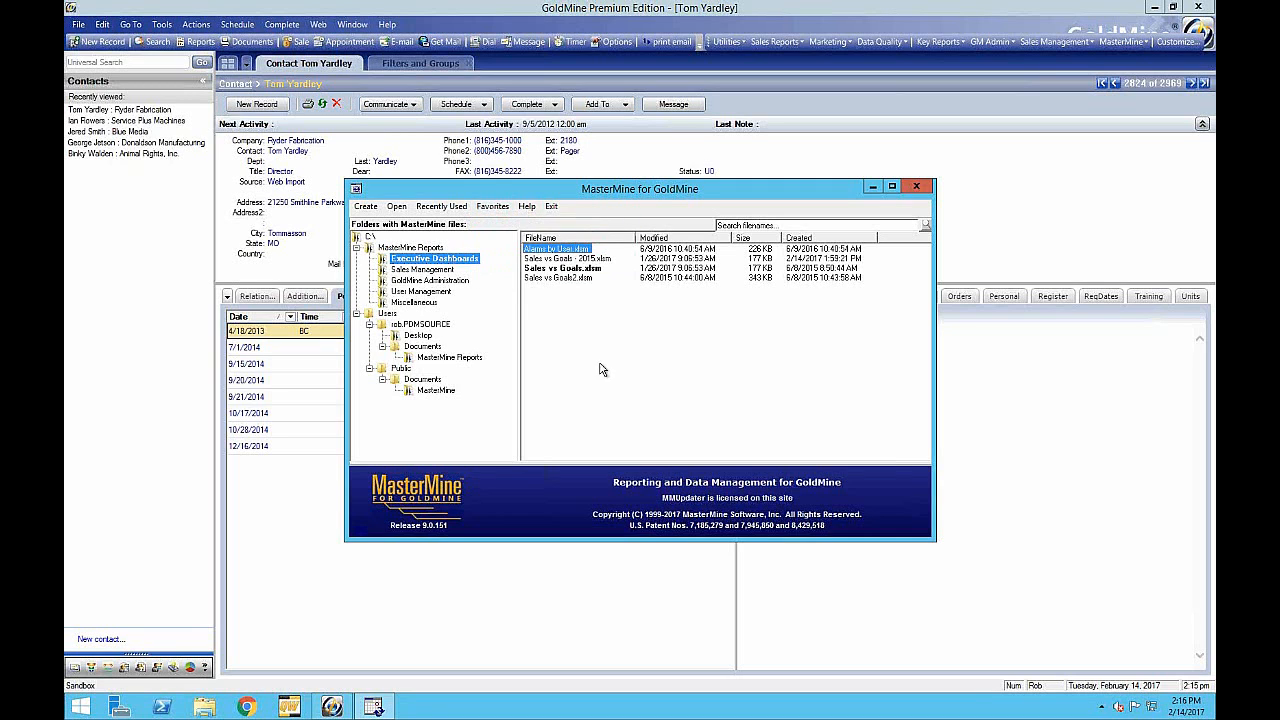
{"action": "right_click", "coordinate": [568, 268]}
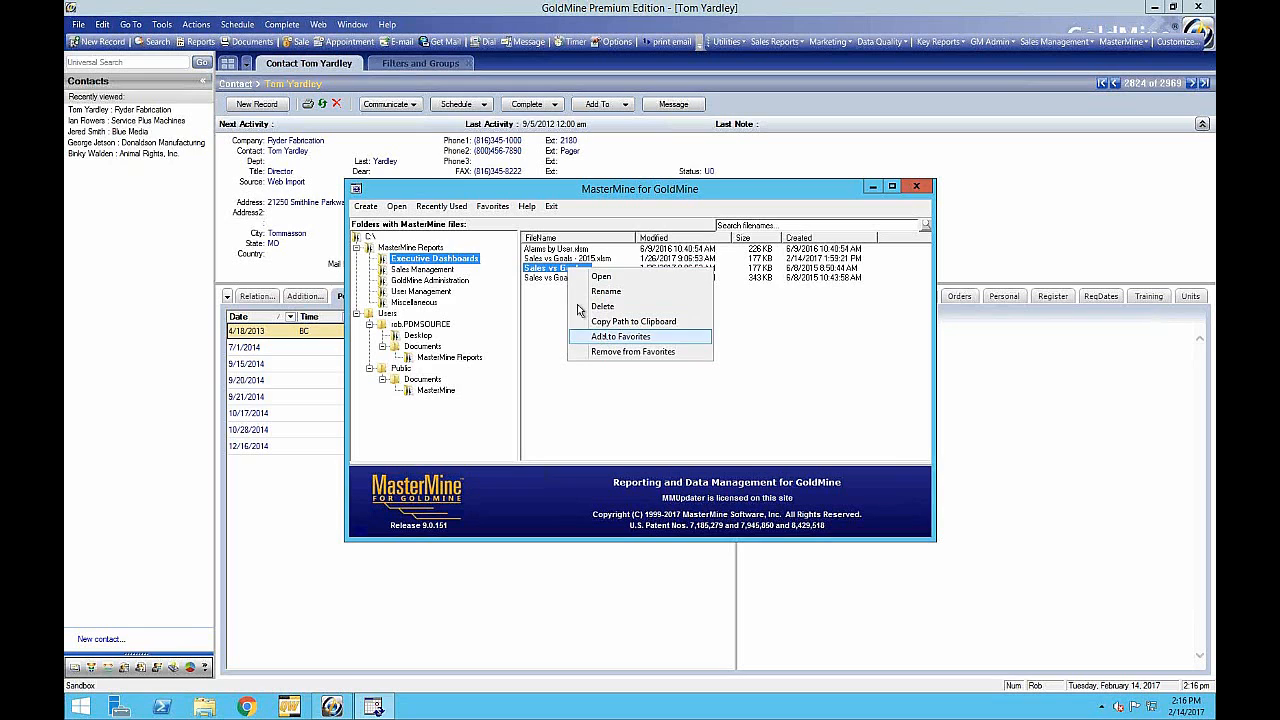
{"action": "left_click", "coordinate": [617, 355]}
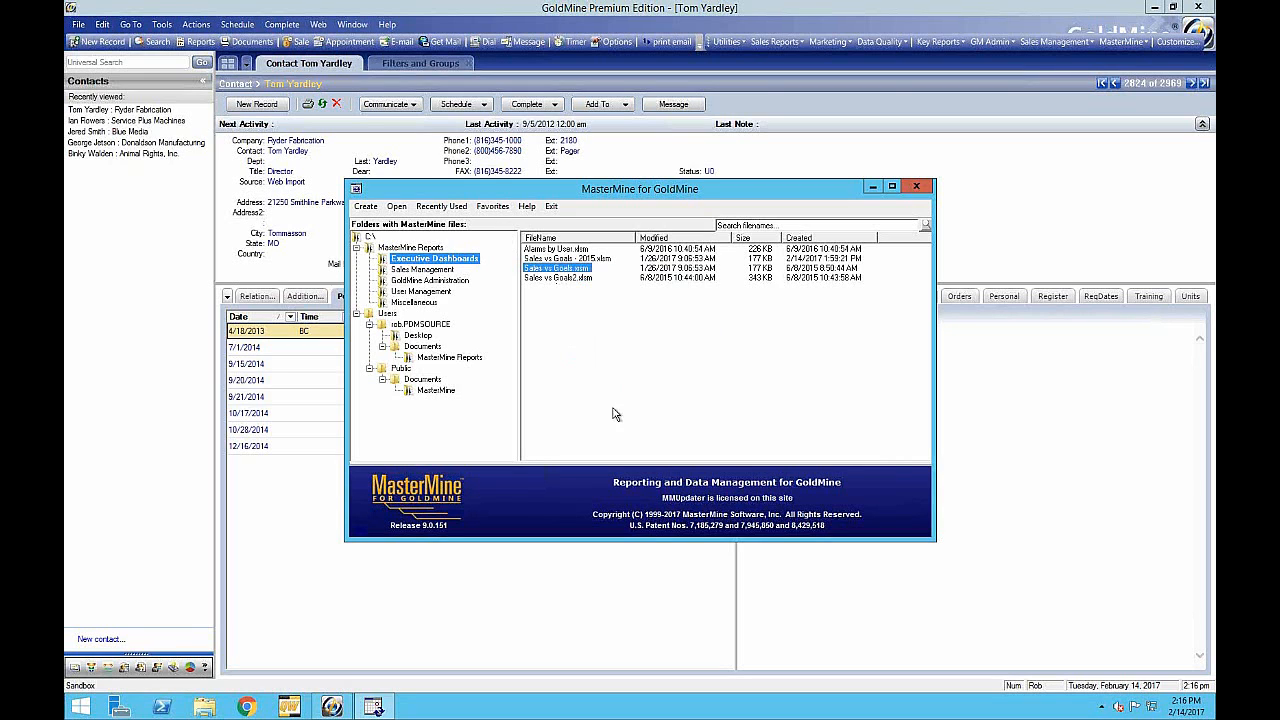
{"action": "left_click", "coordinate": [546, 279]}
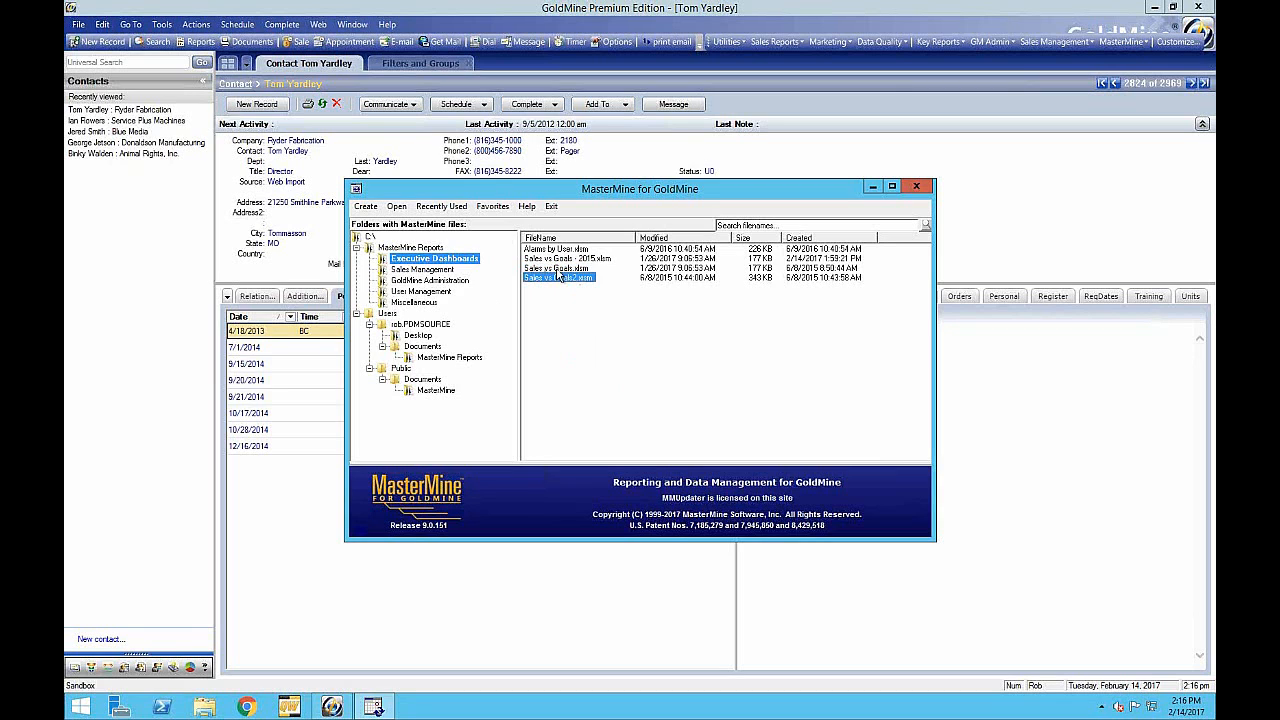
{"action": "left_click", "coordinate": [492, 206]}
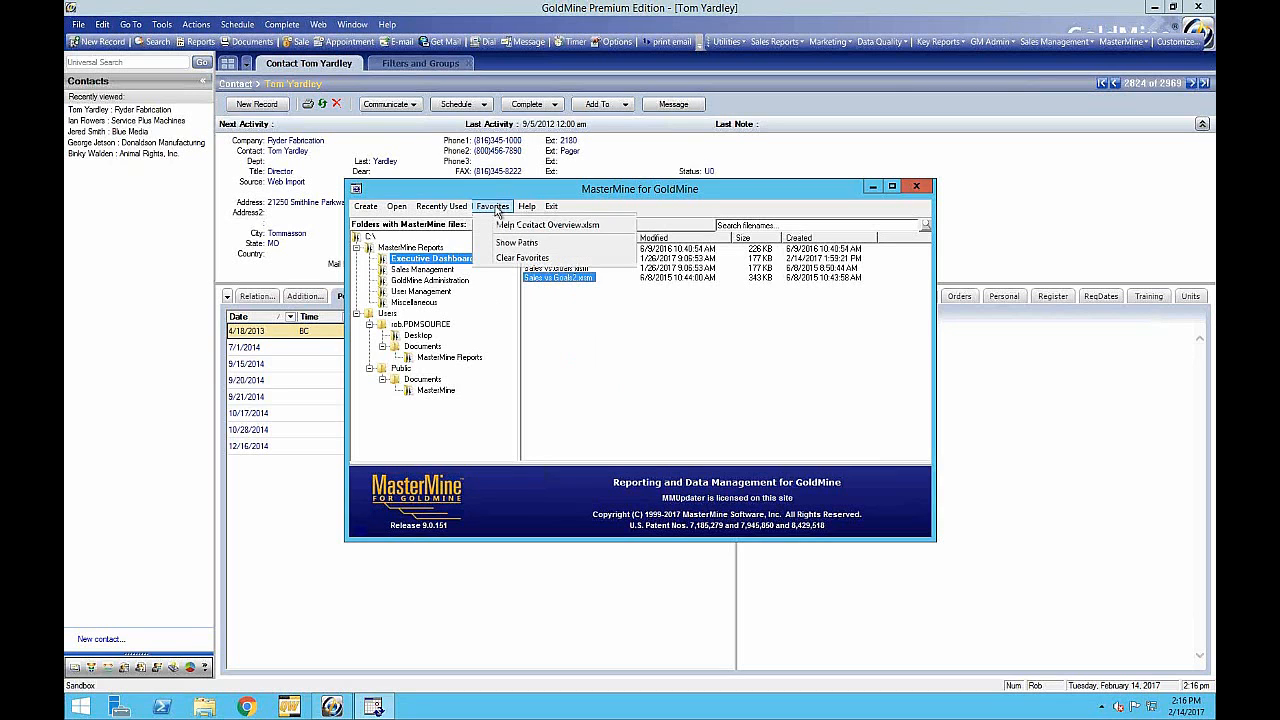
{"action": "left_click", "coordinate": [575, 348]}
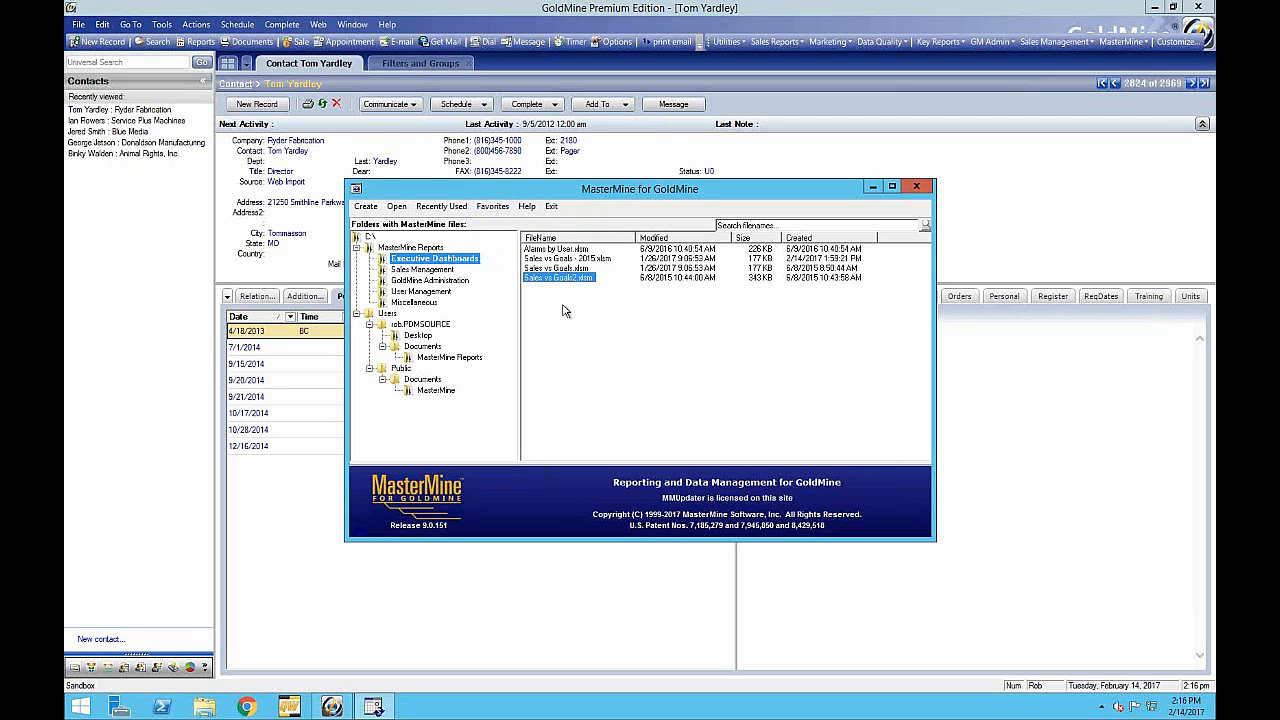
Add Sales vs Goals.xlsm to the favorites again and check the favorites list.
{"action": "right_click", "coordinate": [560, 272]}
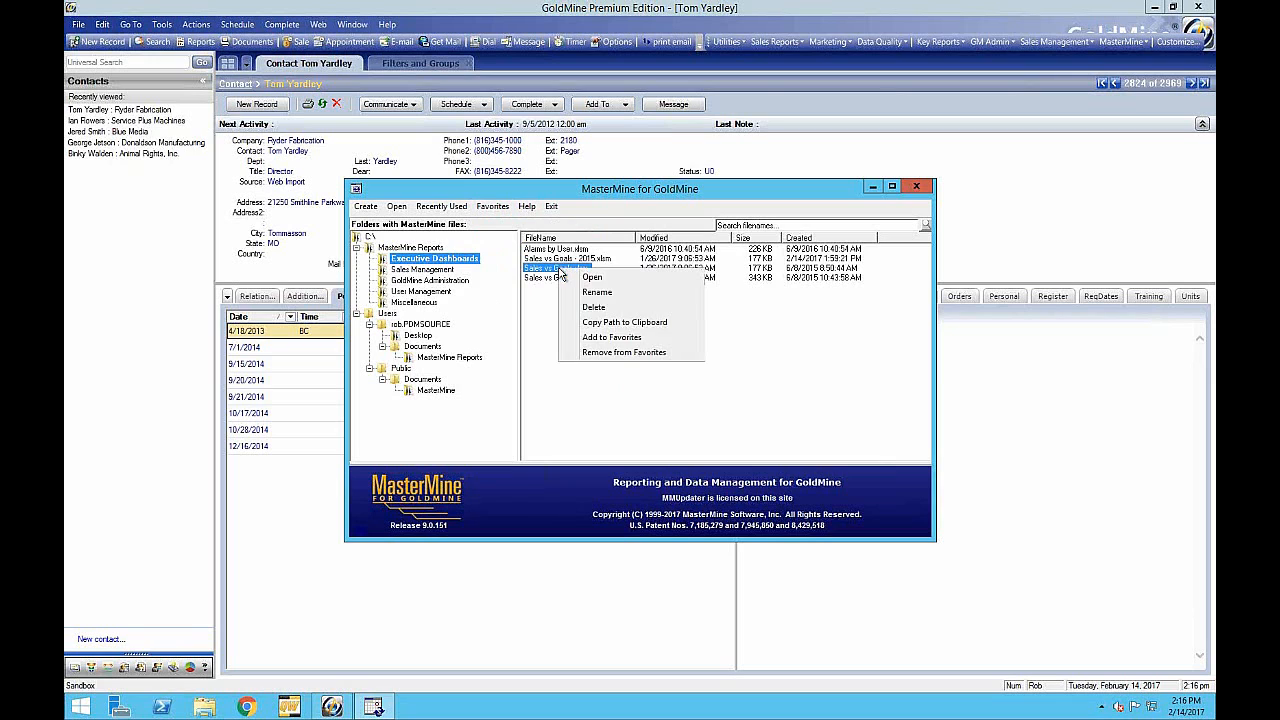
{"action": "left_click", "coordinate": [600, 340]}
{"action": "left_click", "coordinate": [492, 206]}
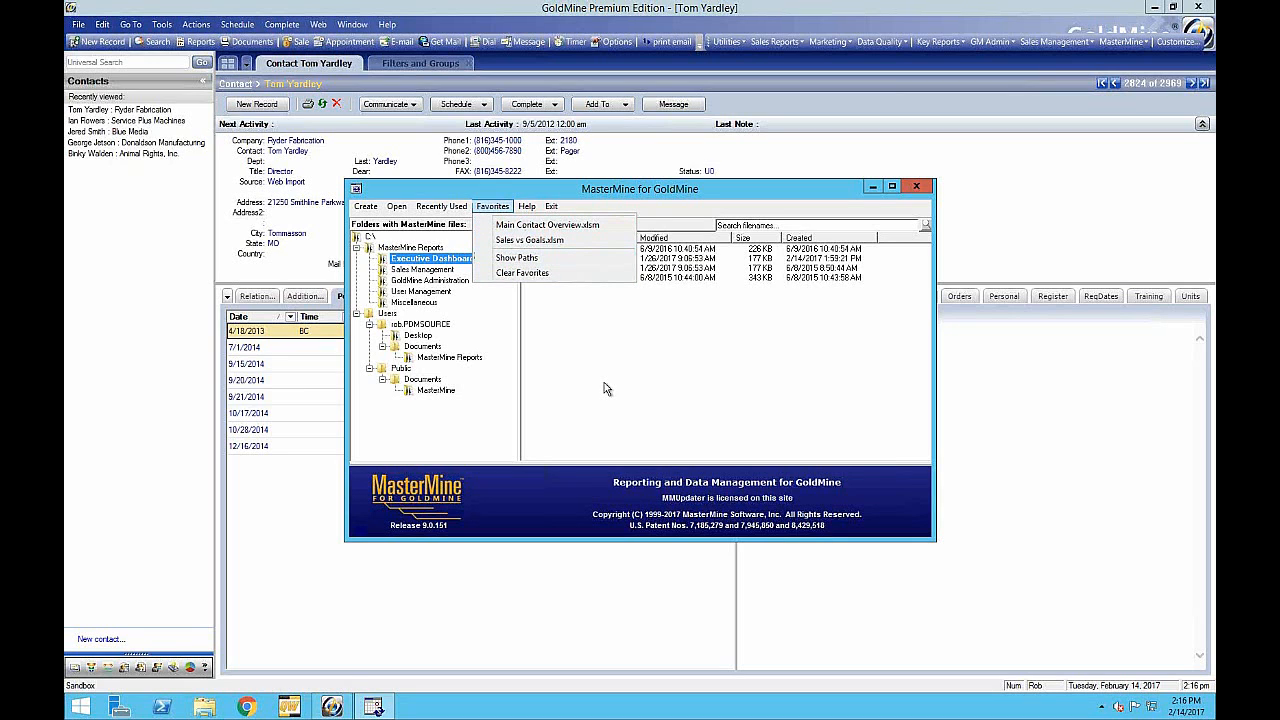
{"action": "left_click", "coordinate": [671, 400]}
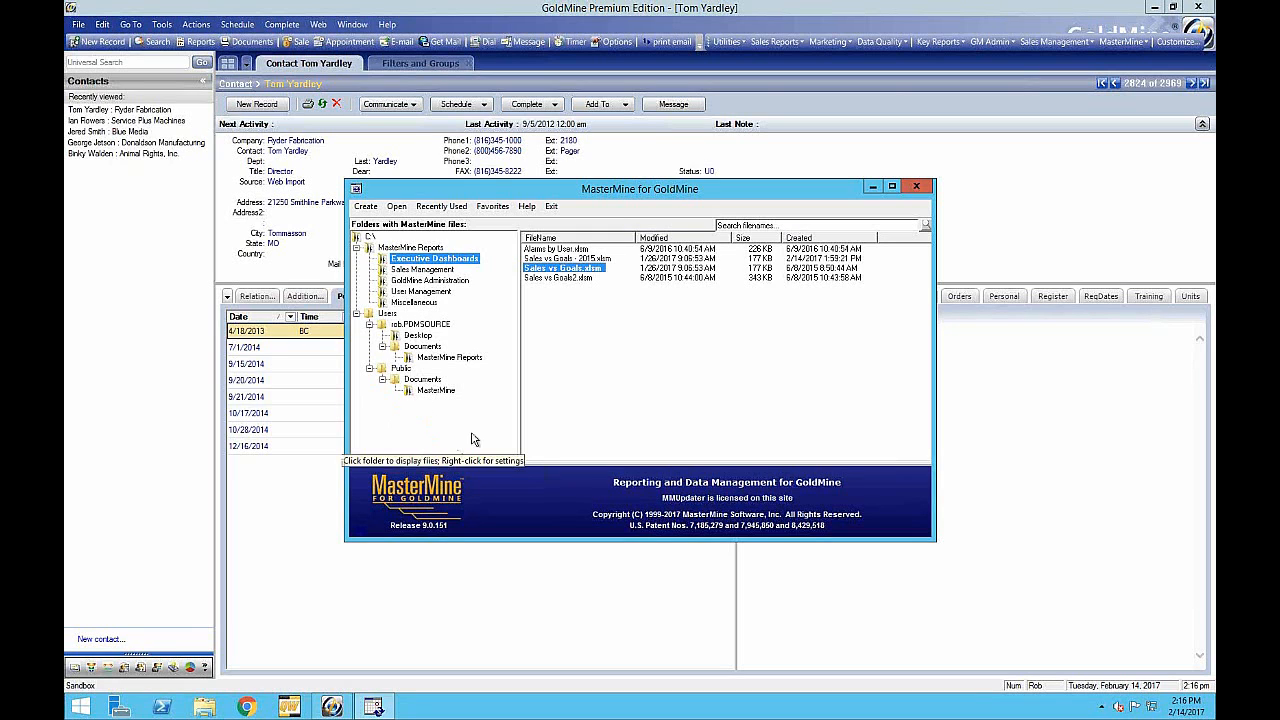
Search the report filenames for "call" and browse the matches in the Desktop, MasterMine Reports and Miscellaneous folders.
{"action": "left_click", "coordinate": [750, 226]}
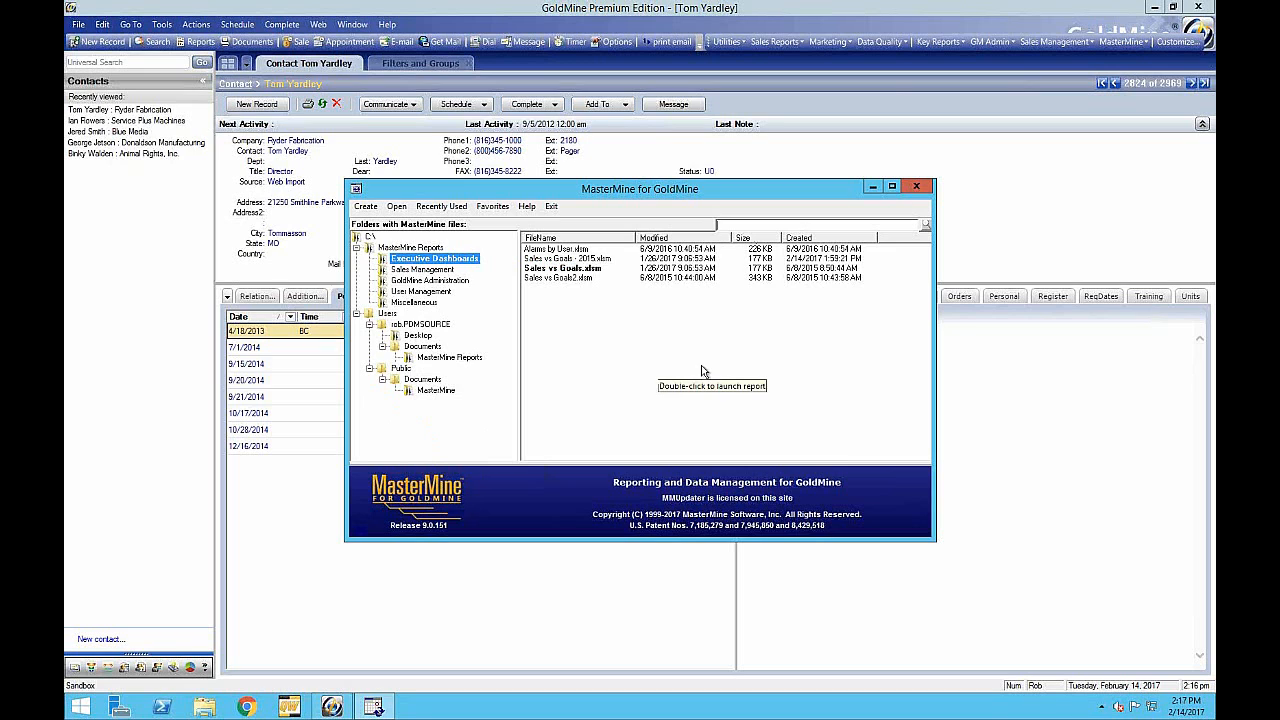
{"action": "type", "text": "co"}
{"action": "left_click", "coordinate": [925, 225]}
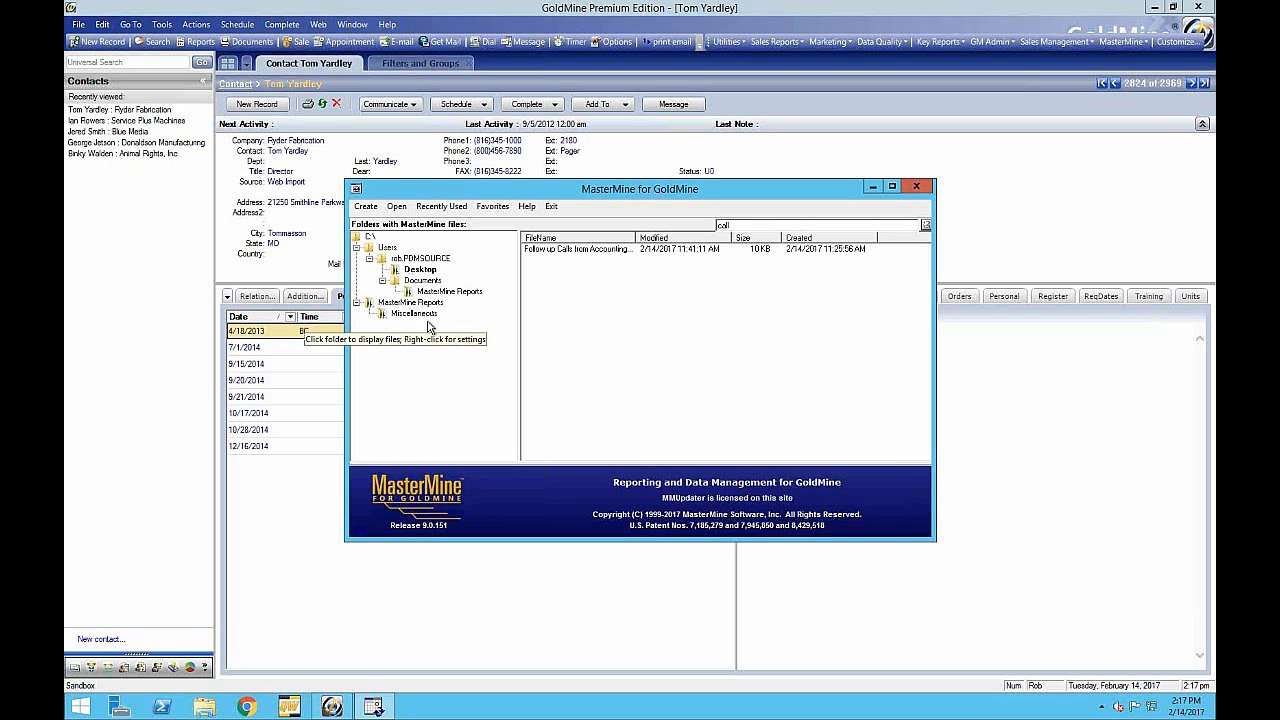
{"action": "left_click", "coordinate": [421, 271]}
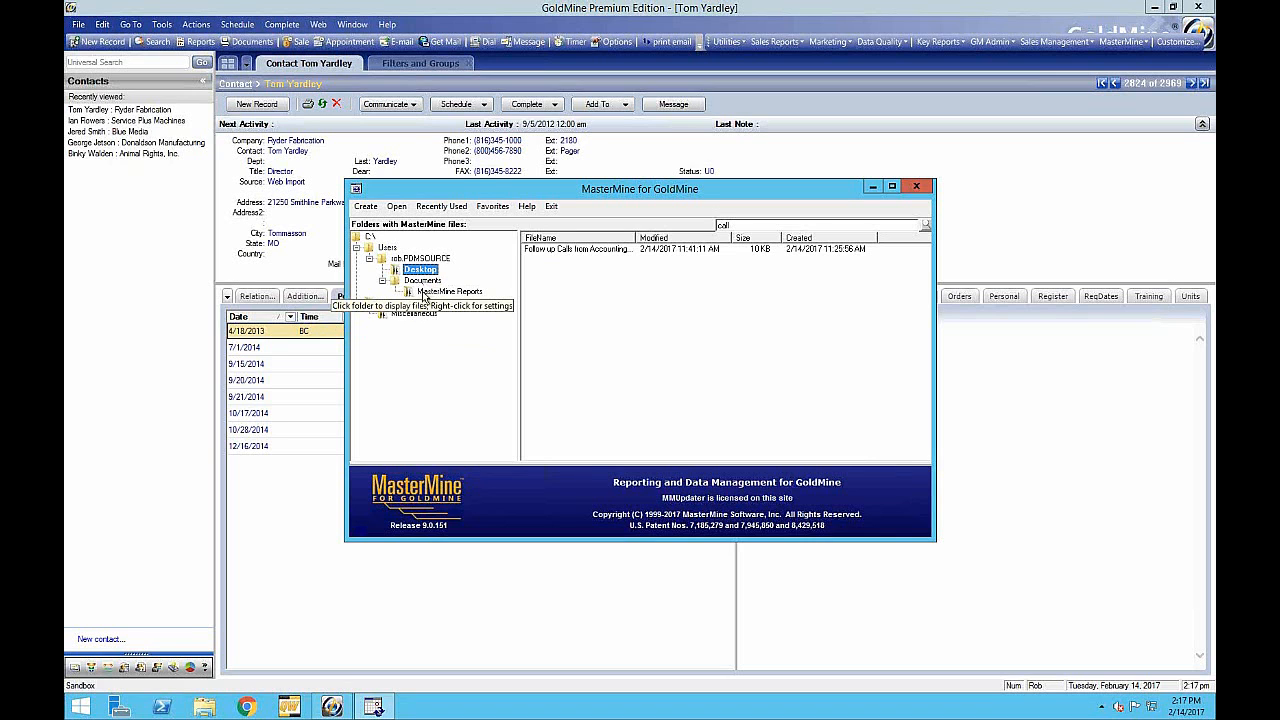
{"action": "left_click", "coordinate": [447, 292]}
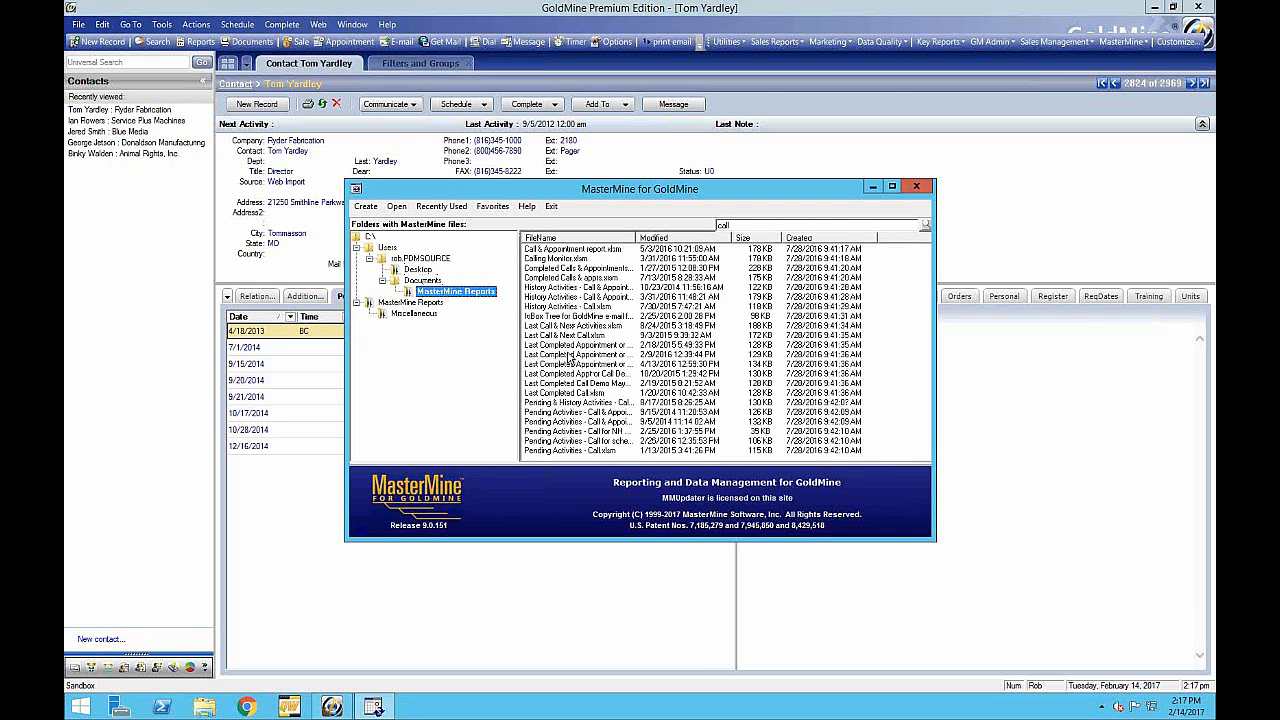
{"action": "left_click", "coordinate": [400, 303]}
{"action": "left_click", "coordinate": [397, 315]}
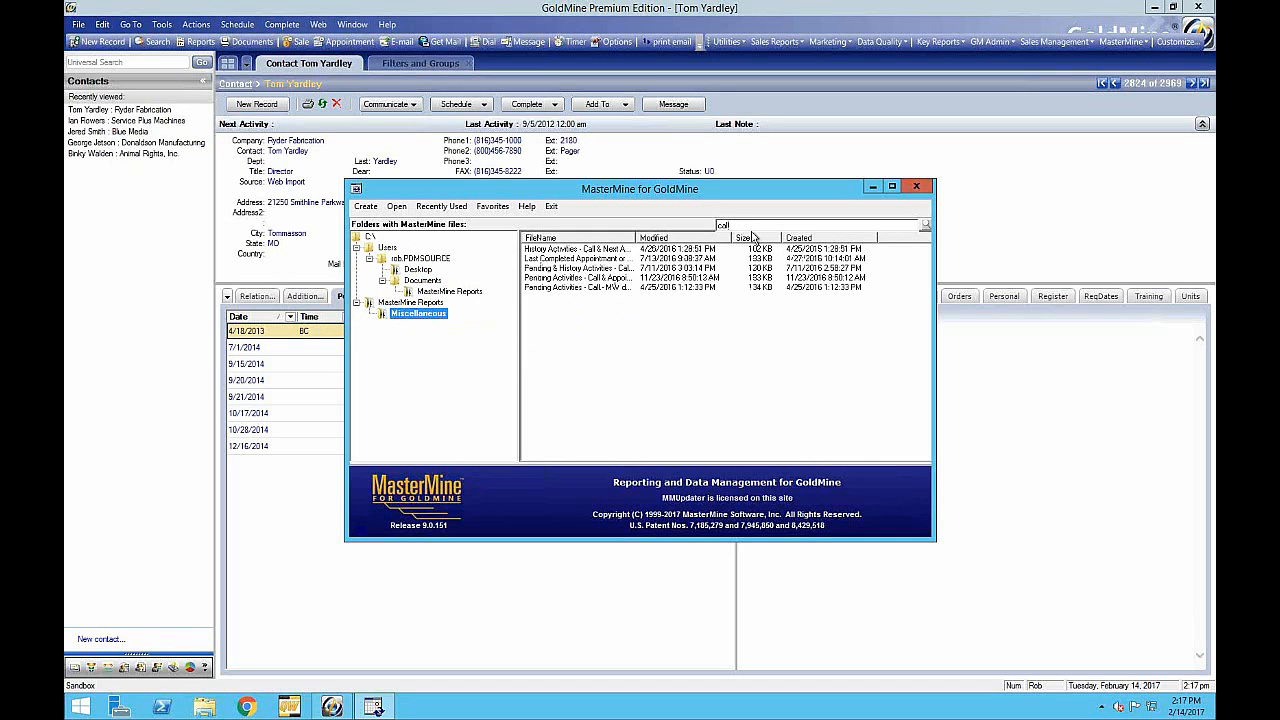
Search the filenames for "call app", repeat the search with only "call", and clear the search to list all folders.
{"action": "type", "text": "app"}
{"action": "left_click", "coordinate": [925, 226]}
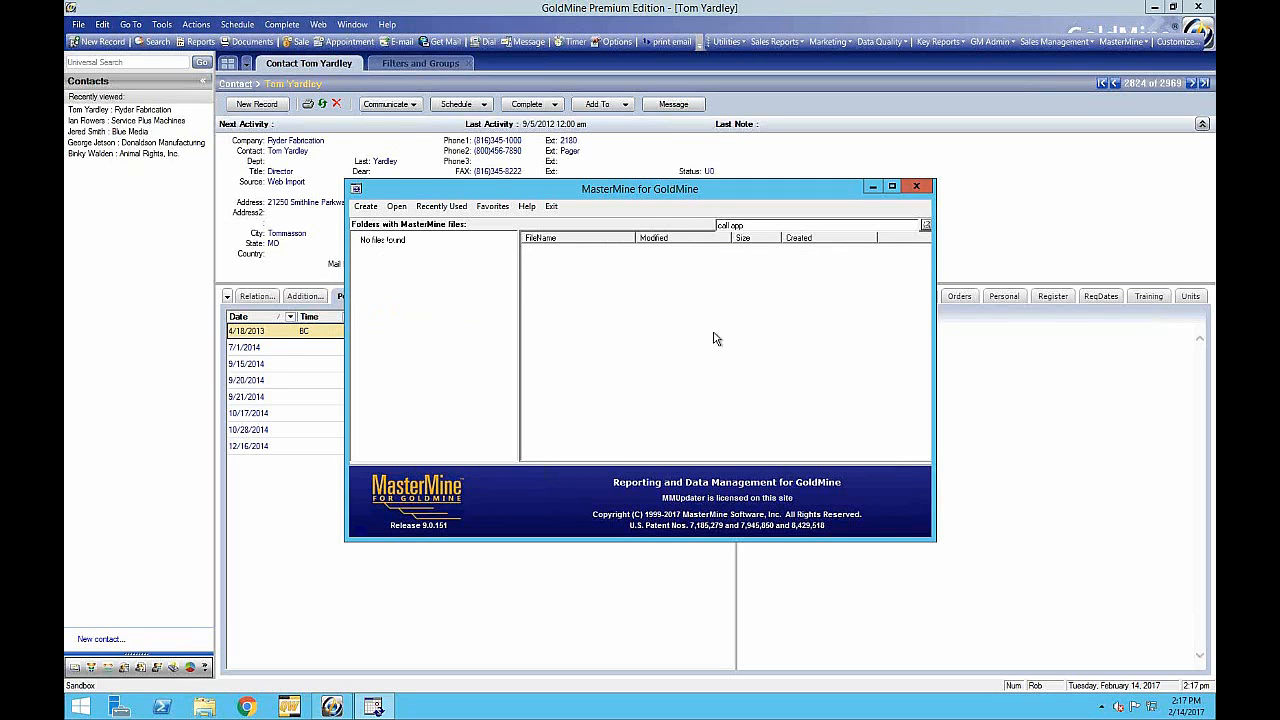
{"action": "left_click_drag", "start_coordinate": [750, 226], "coordinate": [732, 224]}
{"action": "left_click", "coordinate": [925, 226]}
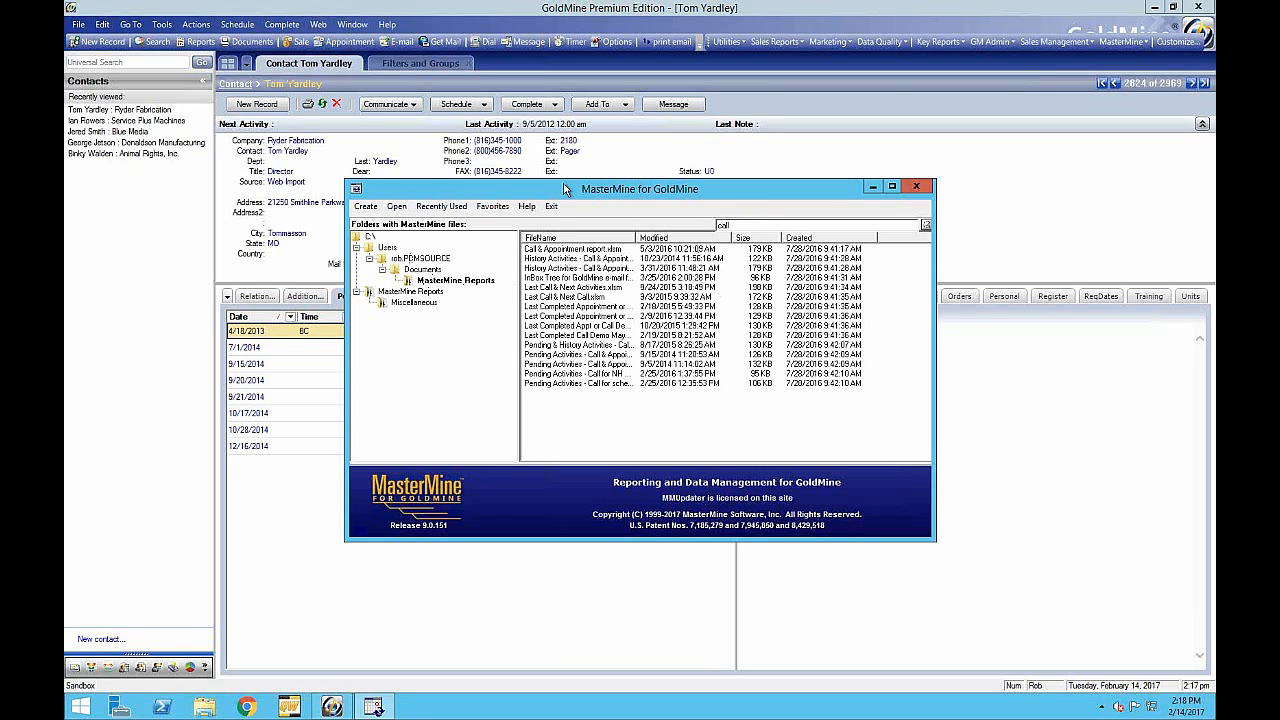
{"action": "double_click", "coordinate": [737, 224]}
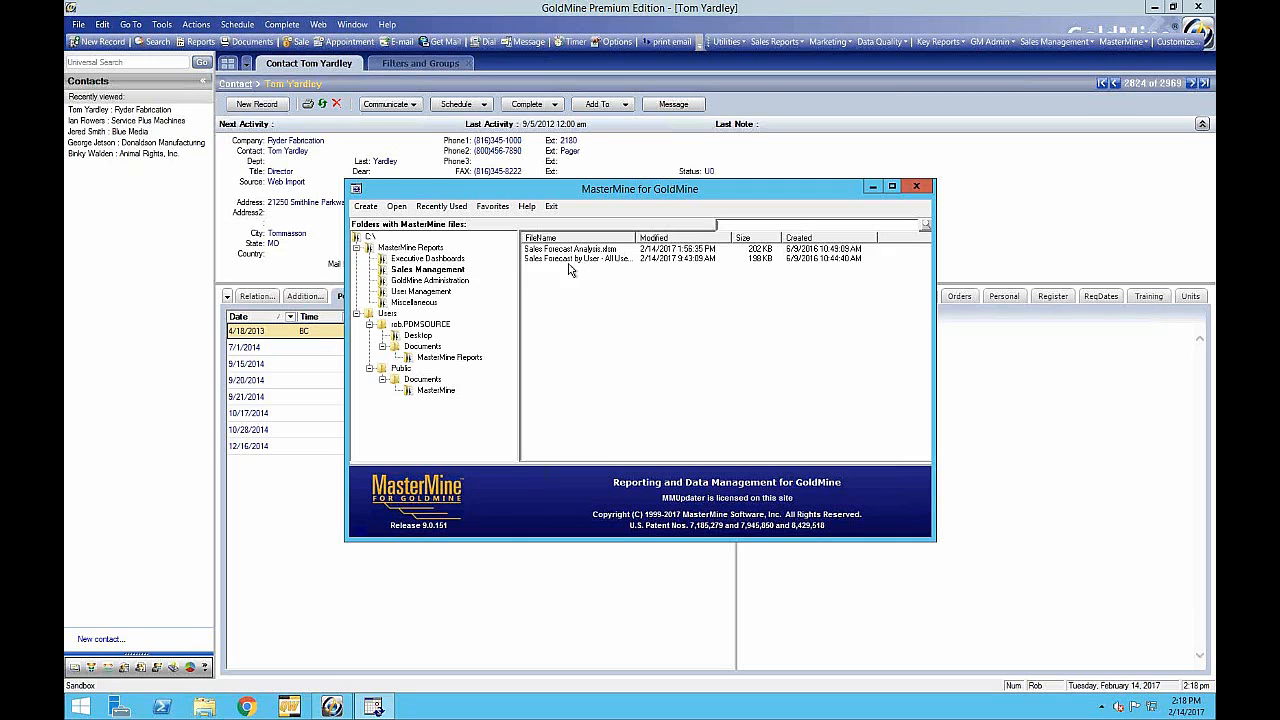
Show the sub-folders of the MasterMine Reports folder in the folder tree.
{"action": "right_click", "coordinate": [444, 272]}
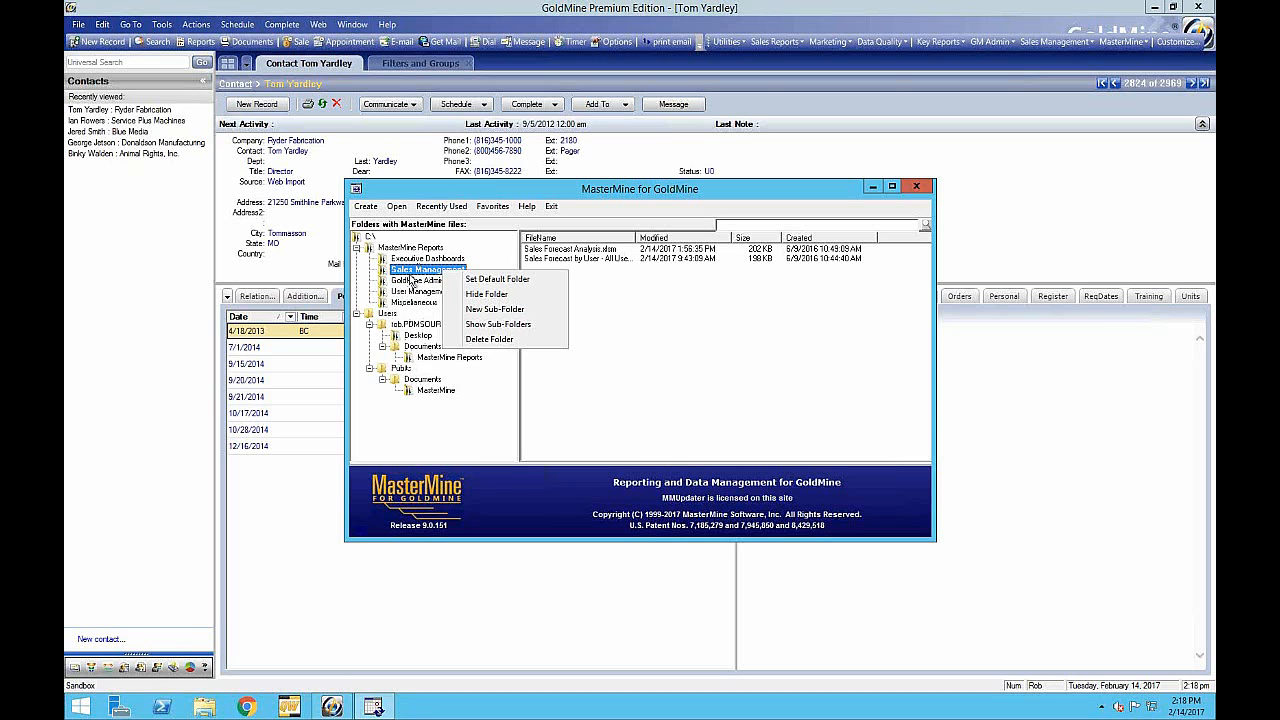
{"action": "left_click", "coordinate": [410, 248]}
{"action": "left_click", "coordinate": [410, 248]}
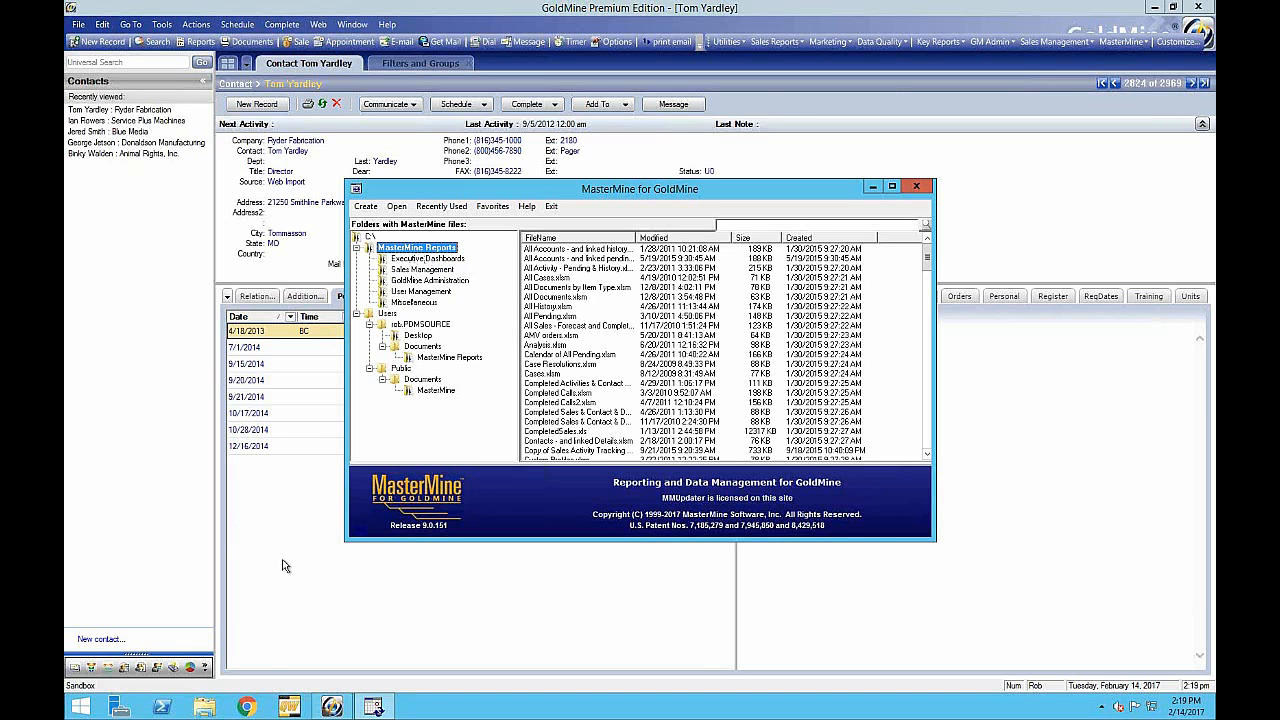
{"action": "right_click", "coordinate": [414, 249]}
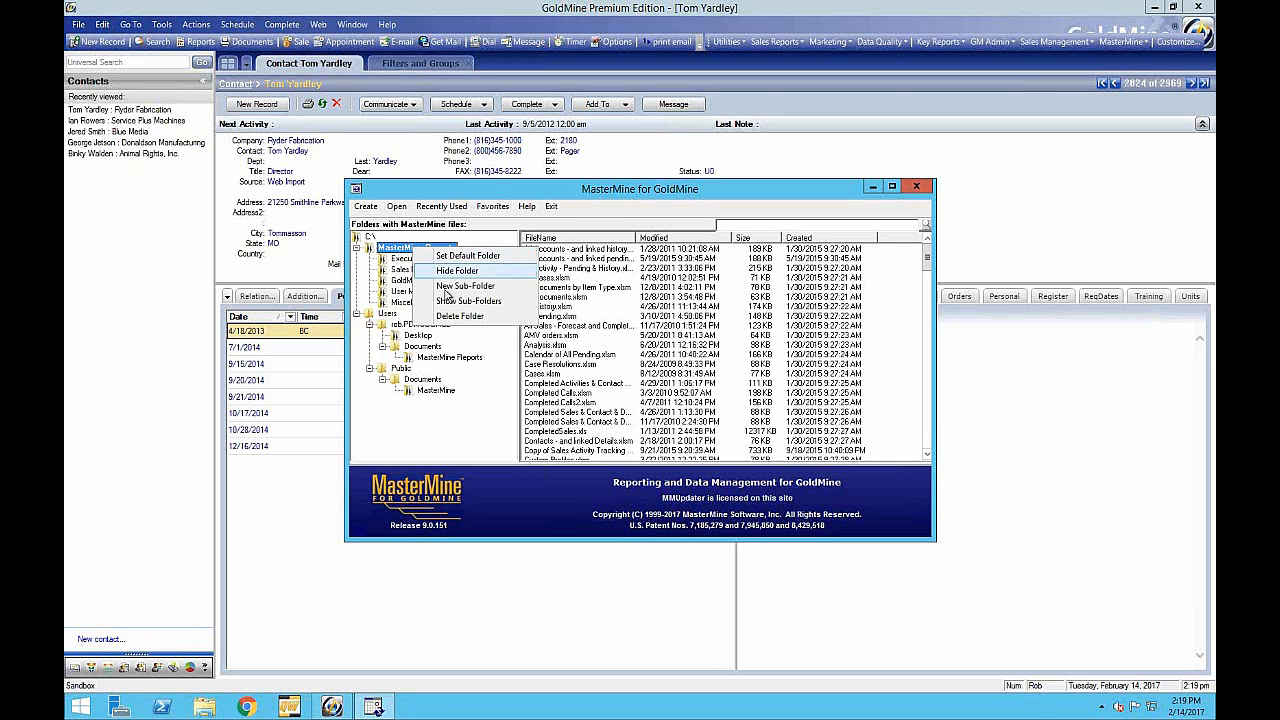
{"action": "left_click", "coordinate": [452, 302]}
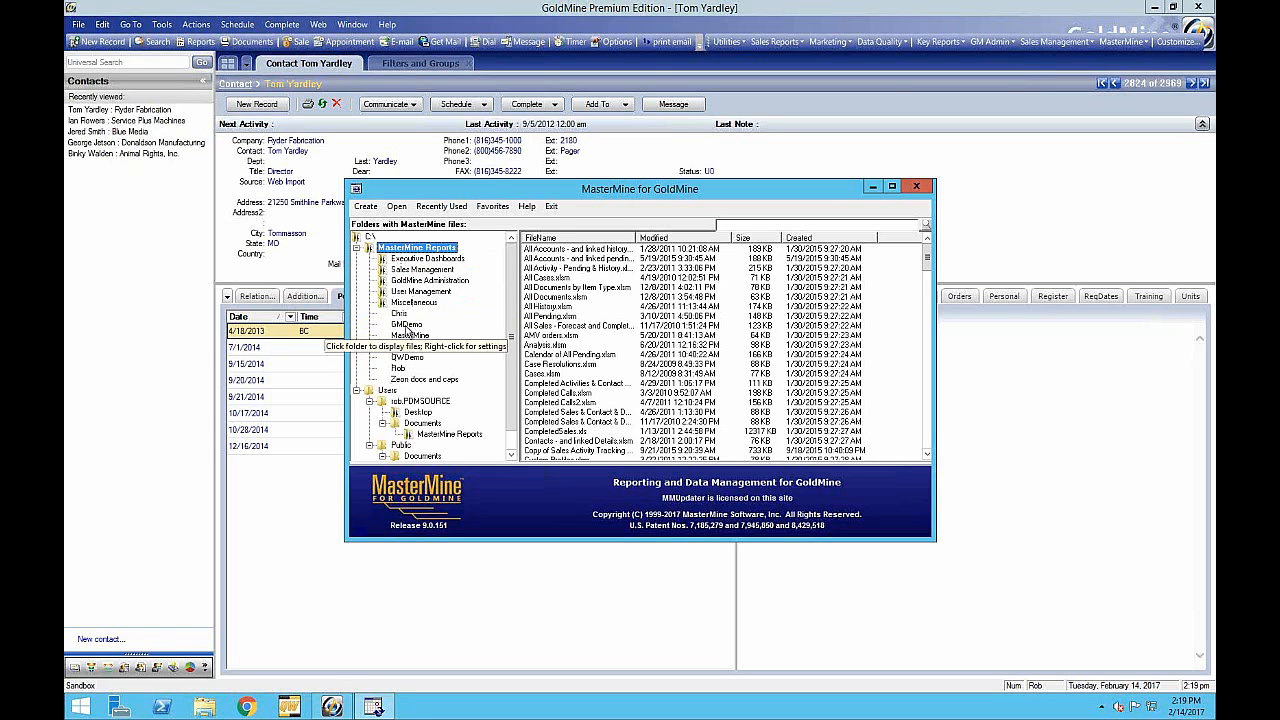
Open the All Cases.xlsm report from the GMDemo sub-folder without updating it to the current version, and close the workbook.
{"action": "left_click", "coordinate": [405, 325]}
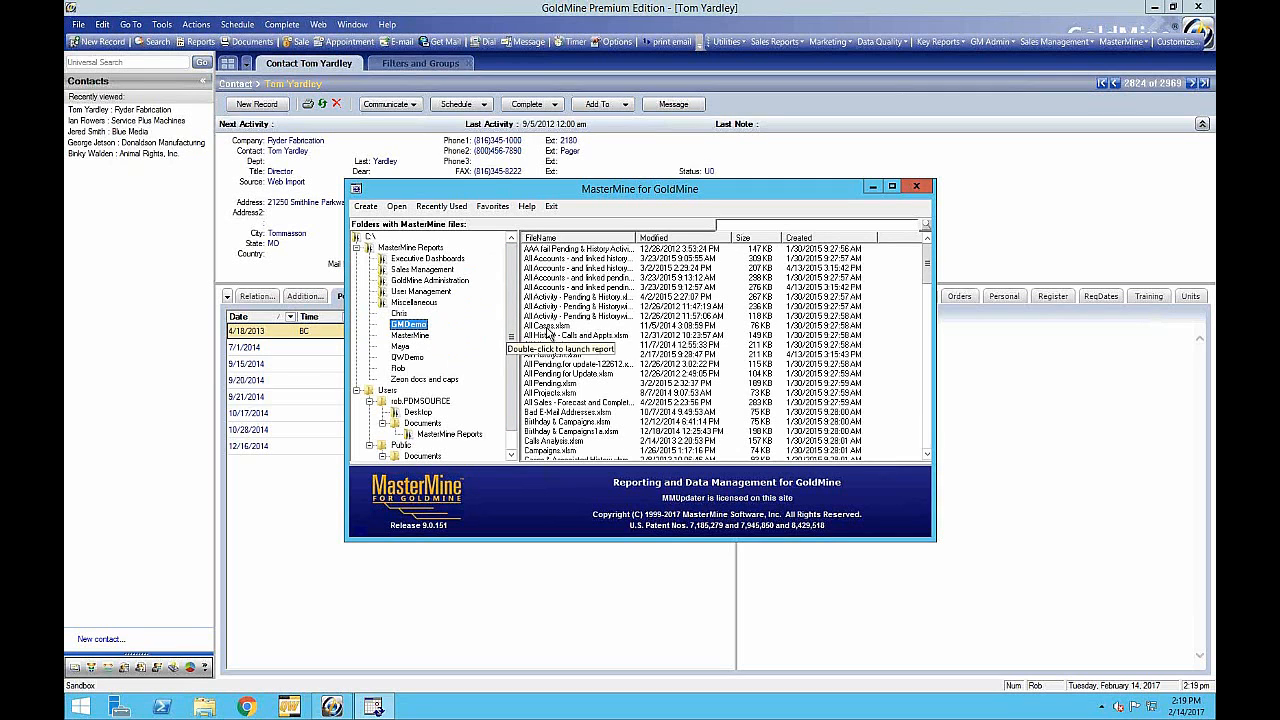
{"action": "double_click", "coordinate": [550, 327]}
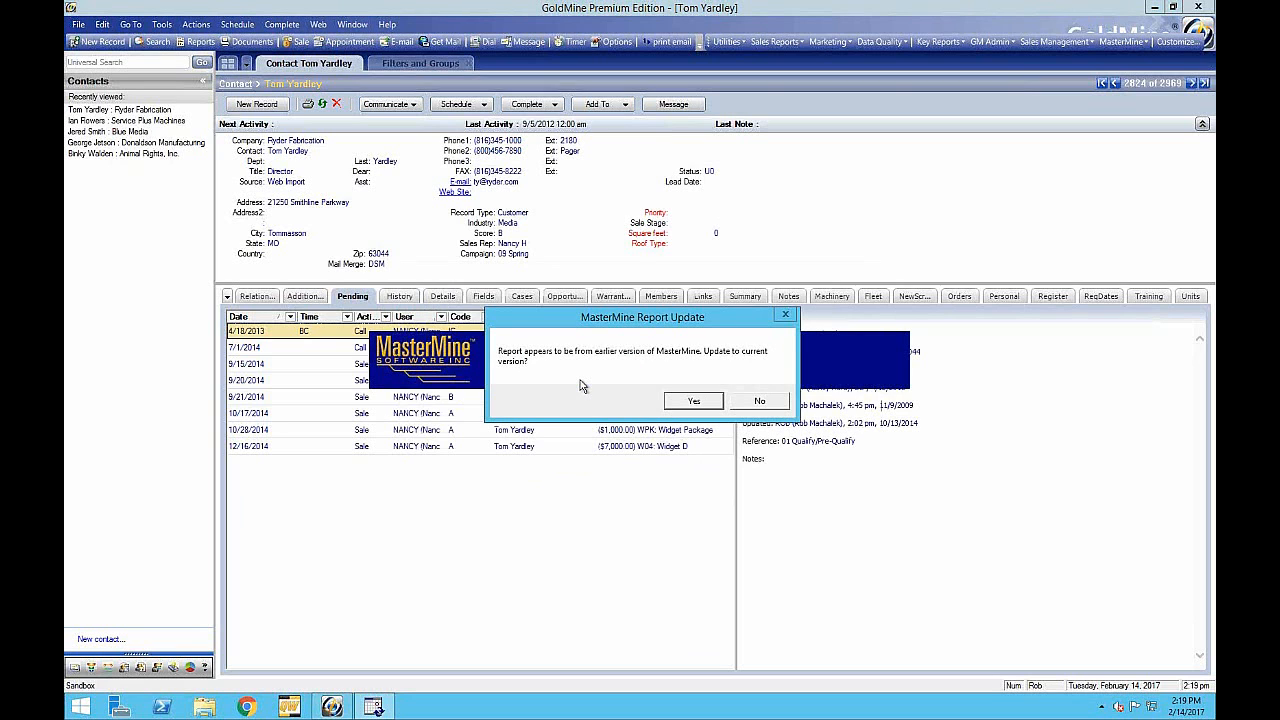
{"action": "left_click", "coordinate": [762, 403]}
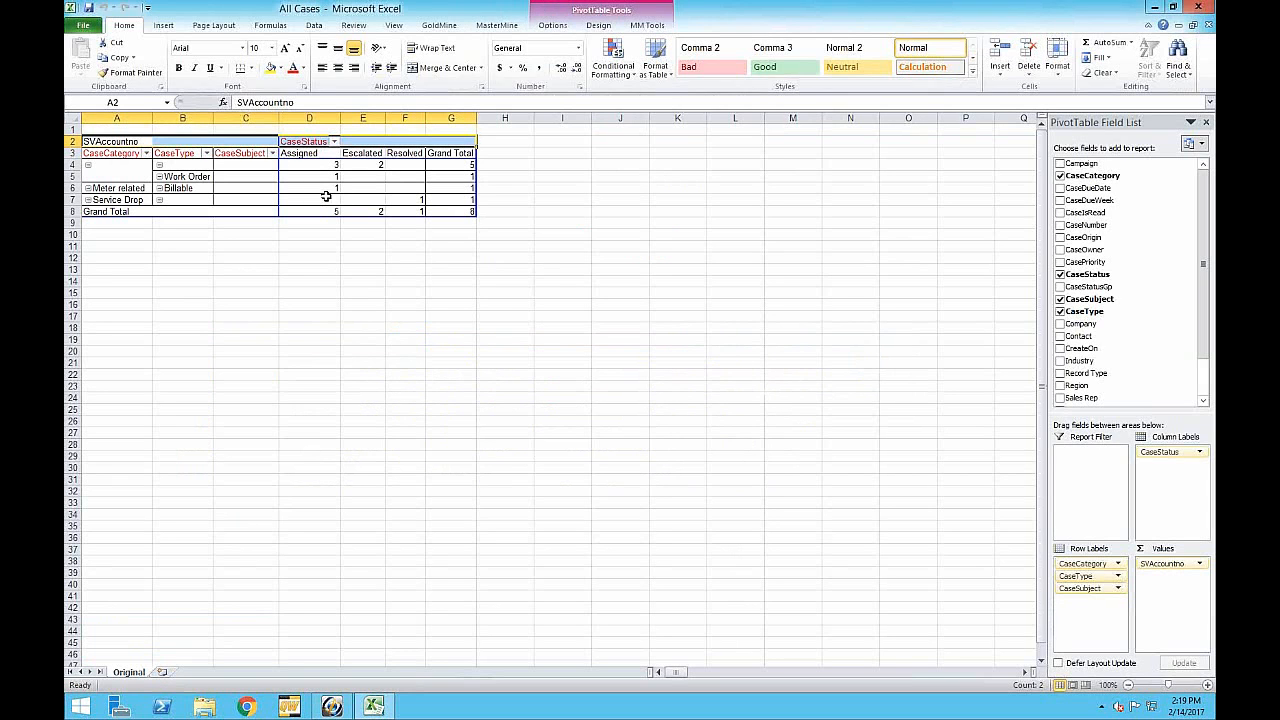
{"action": "left_click", "coordinate": [1197, 10]}
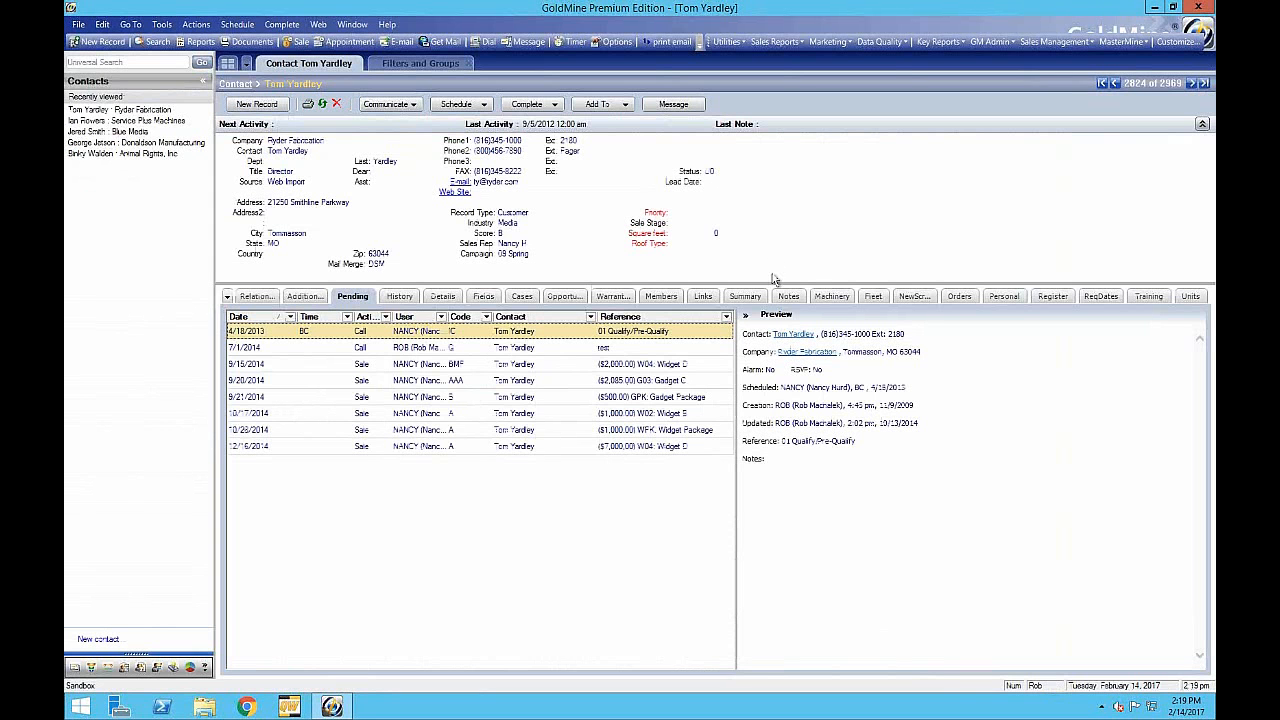
Open MasterMine from GoldMine and browse the reports in the User Management, GoldMine Administration and Executive Dashboards sub-folders.
{"action": "left_click", "coordinate": [1122, 42]}
{"action": "left_click", "coordinate": [1140, 57]}
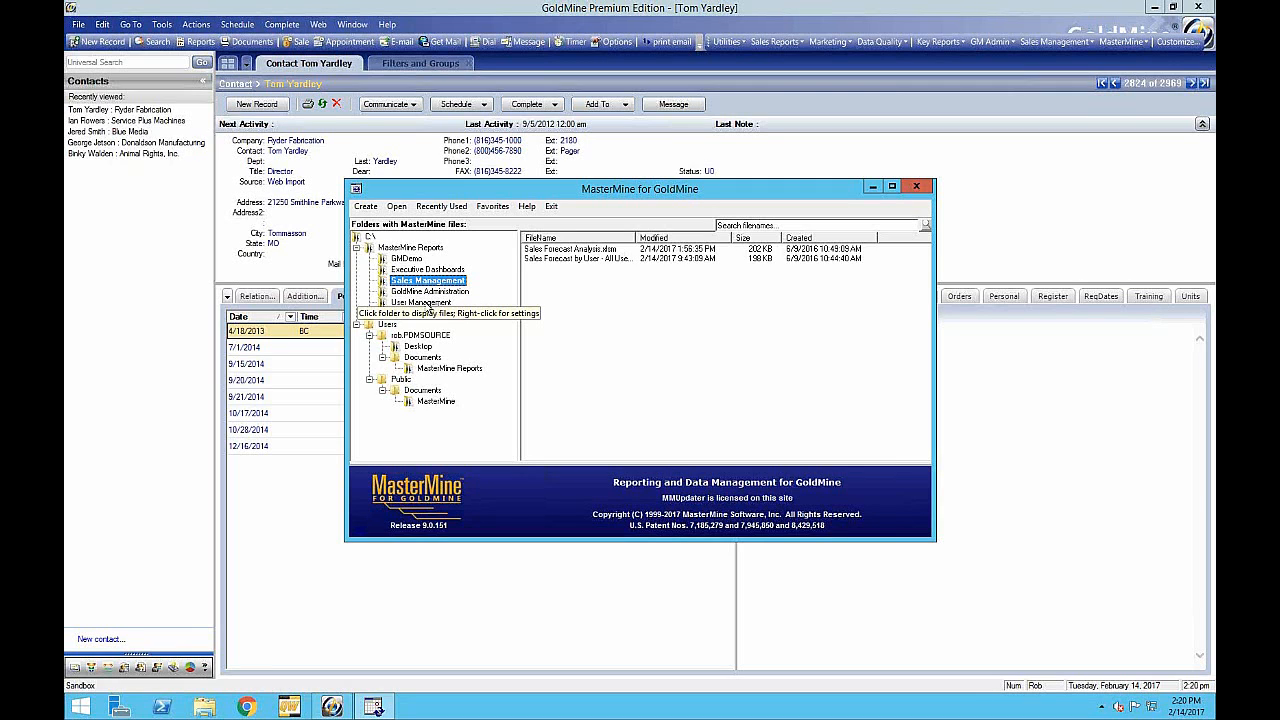
{"action": "left_click", "coordinate": [427, 302]}
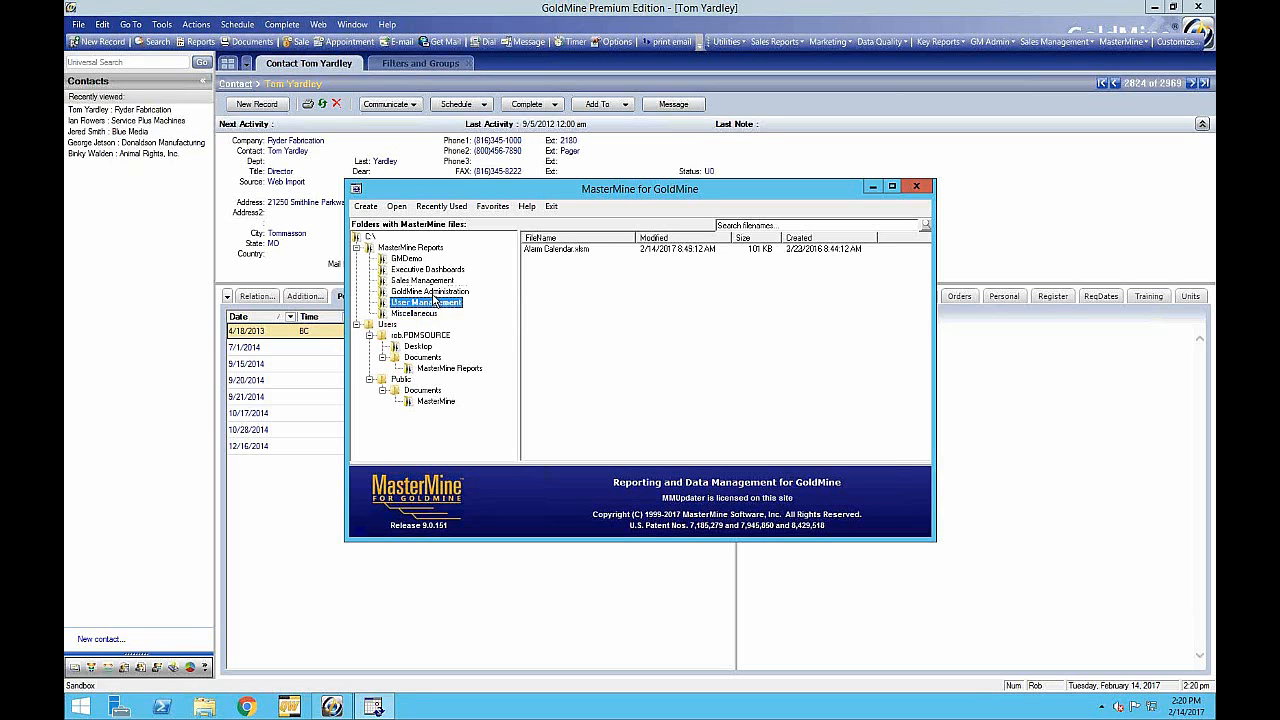
{"action": "left_click", "coordinate": [434, 294]}
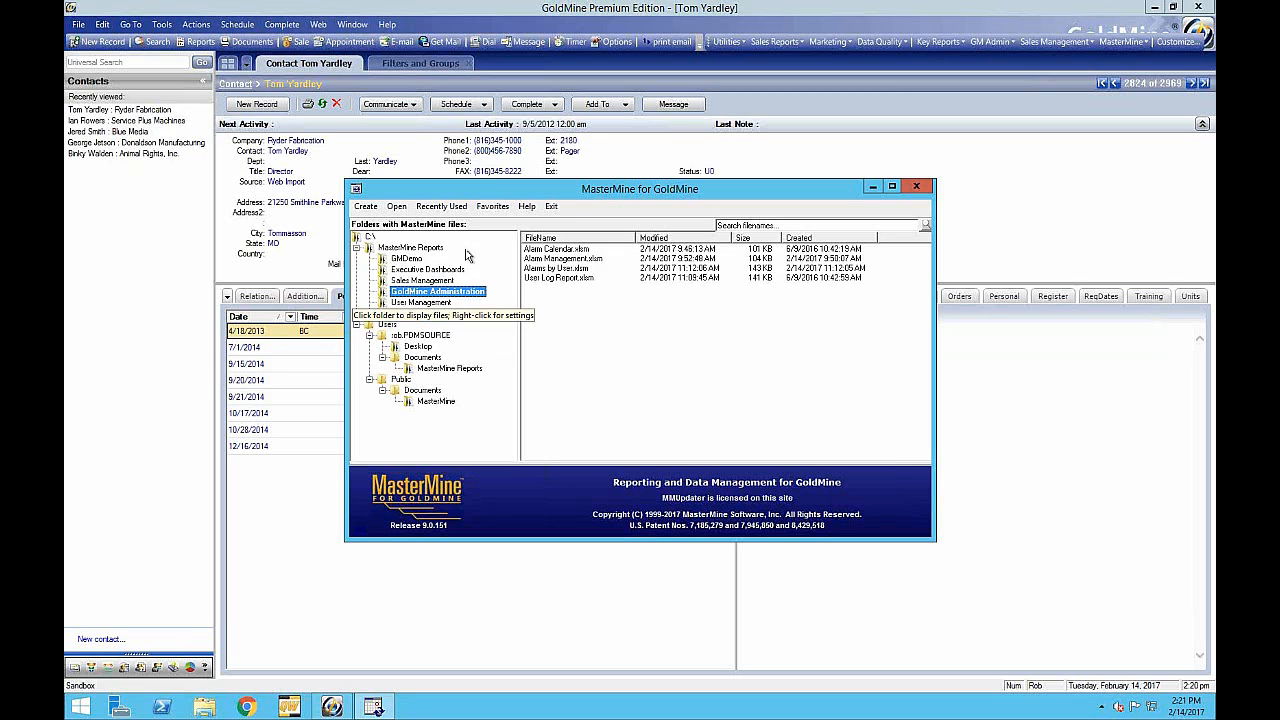
{"action": "left_click", "coordinate": [445, 270]}
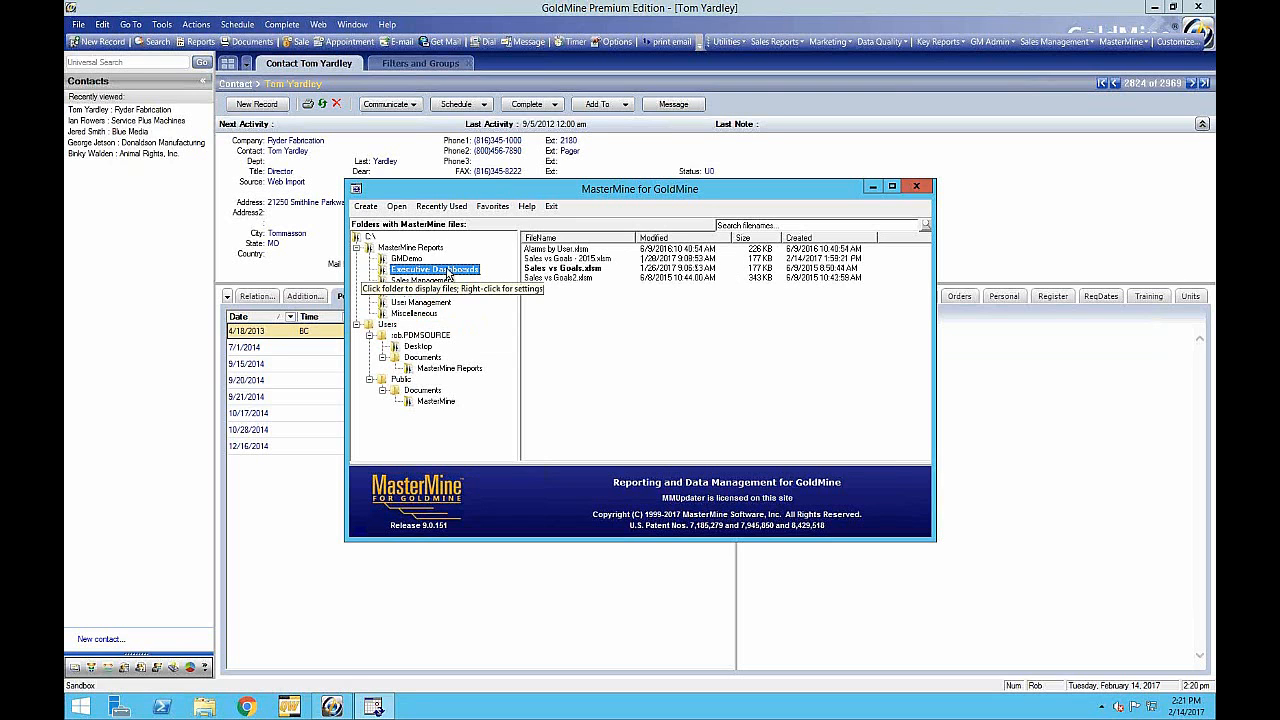
Open the Sales vs Goals.xlsm report from Executive Dashboards, update it to the current version with the backup file deleted, and save the workbook.
{"action": "double_click", "coordinate": [560, 269]}
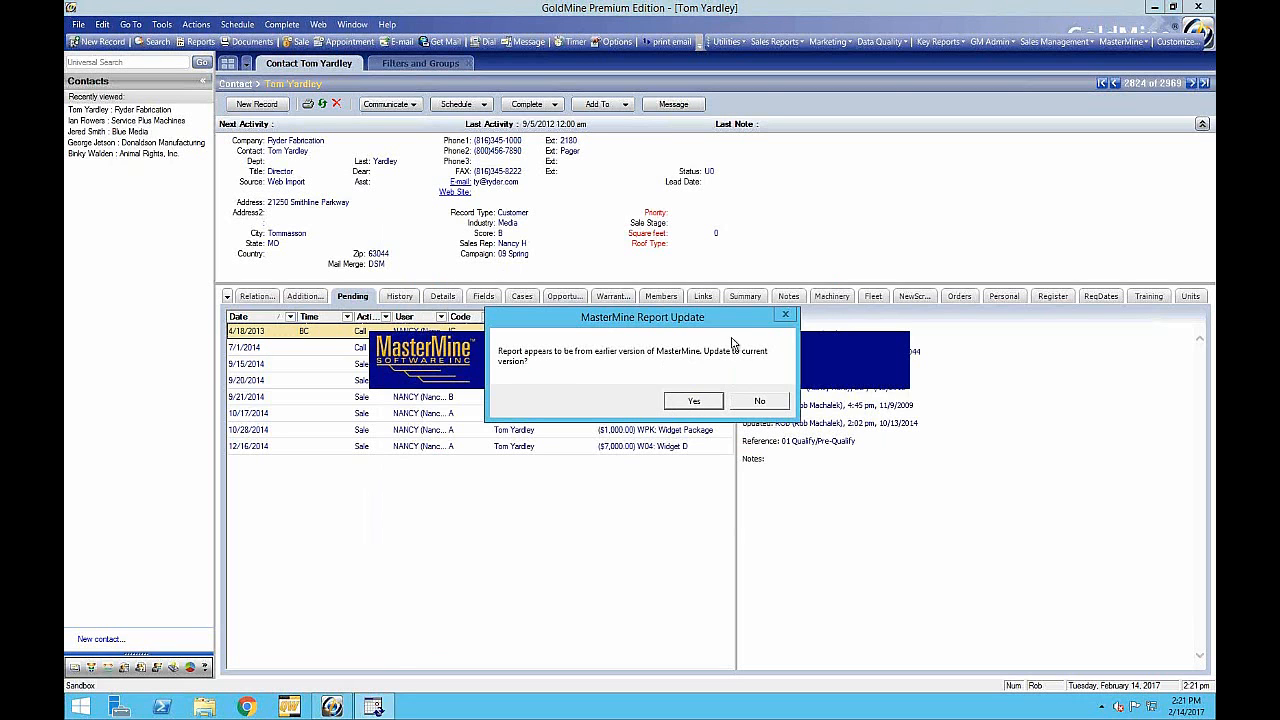
{"action": "left_click", "coordinate": [701, 401]}
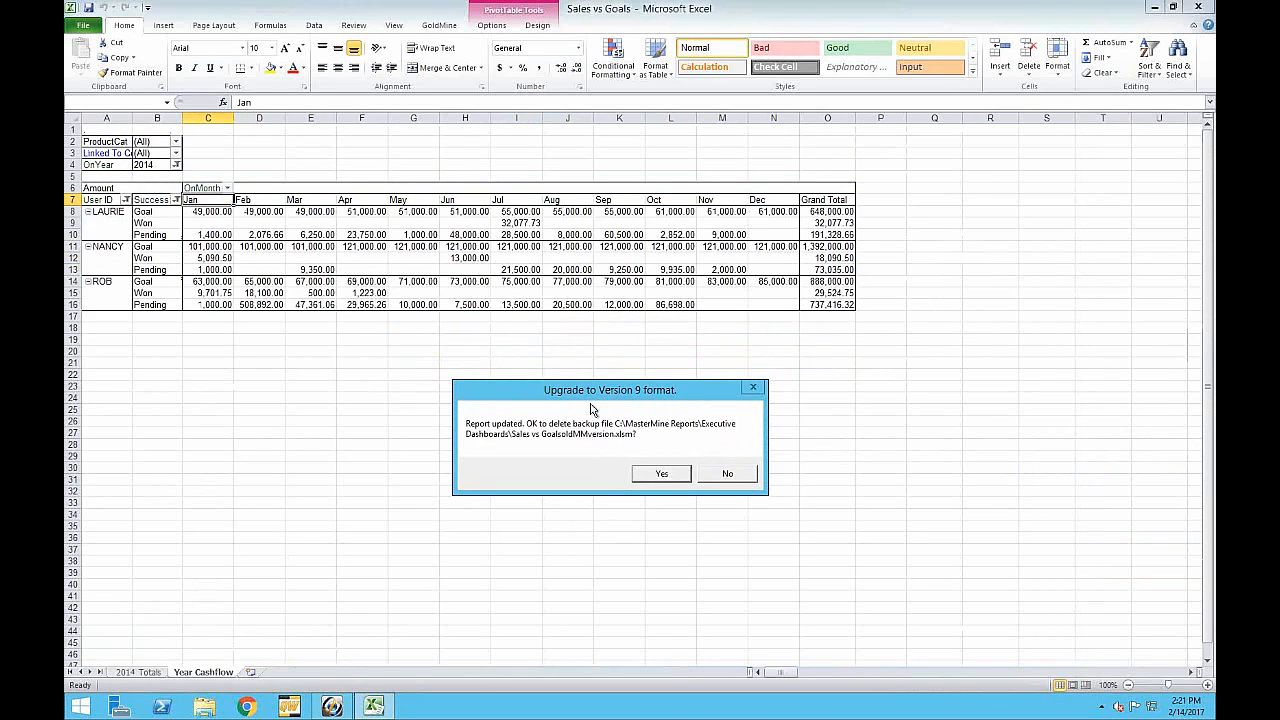
{"action": "left_click", "coordinate": [655, 474]}
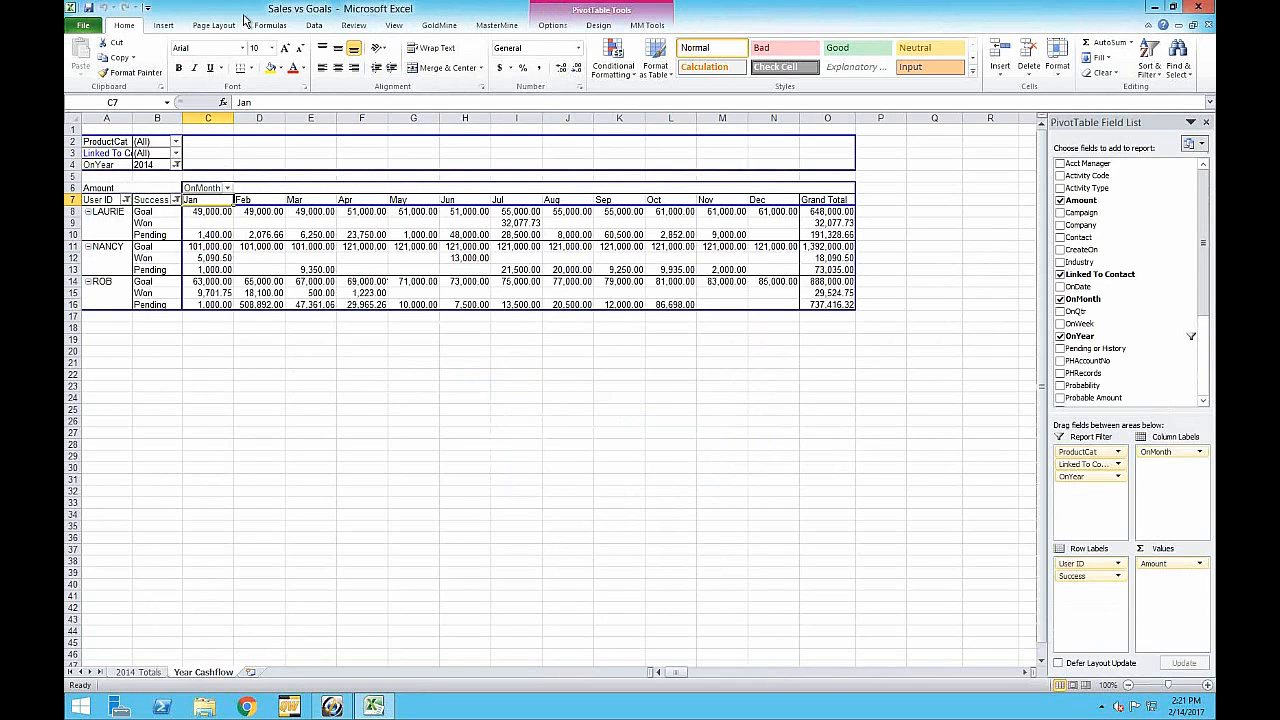
{"action": "left_click", "coordinate": [89, 8]}
Move the User ID field from the row labels to the report filter and filter it to only the logged-in user's ID.
{"action": "left_click_drag", "start_coordinate": [98, 205], "coordinate": [200, 165]}
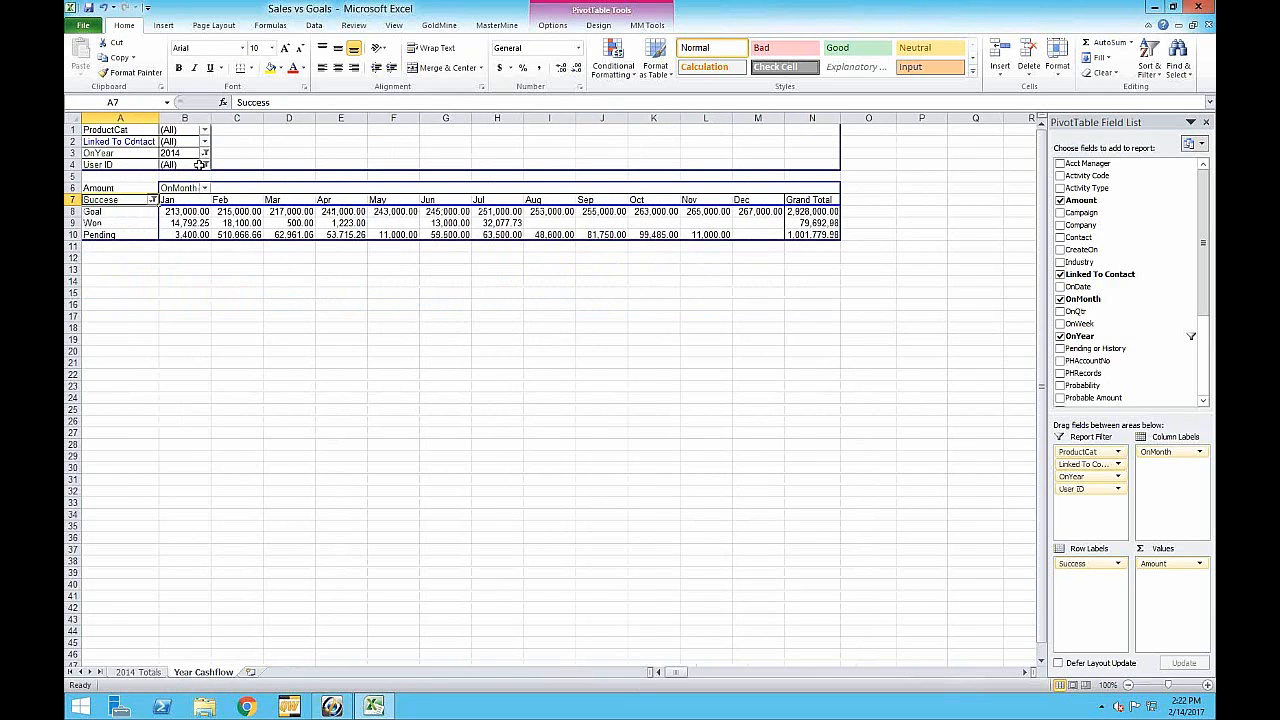
{"action": "left_click", "coordinate": [204, 165]}
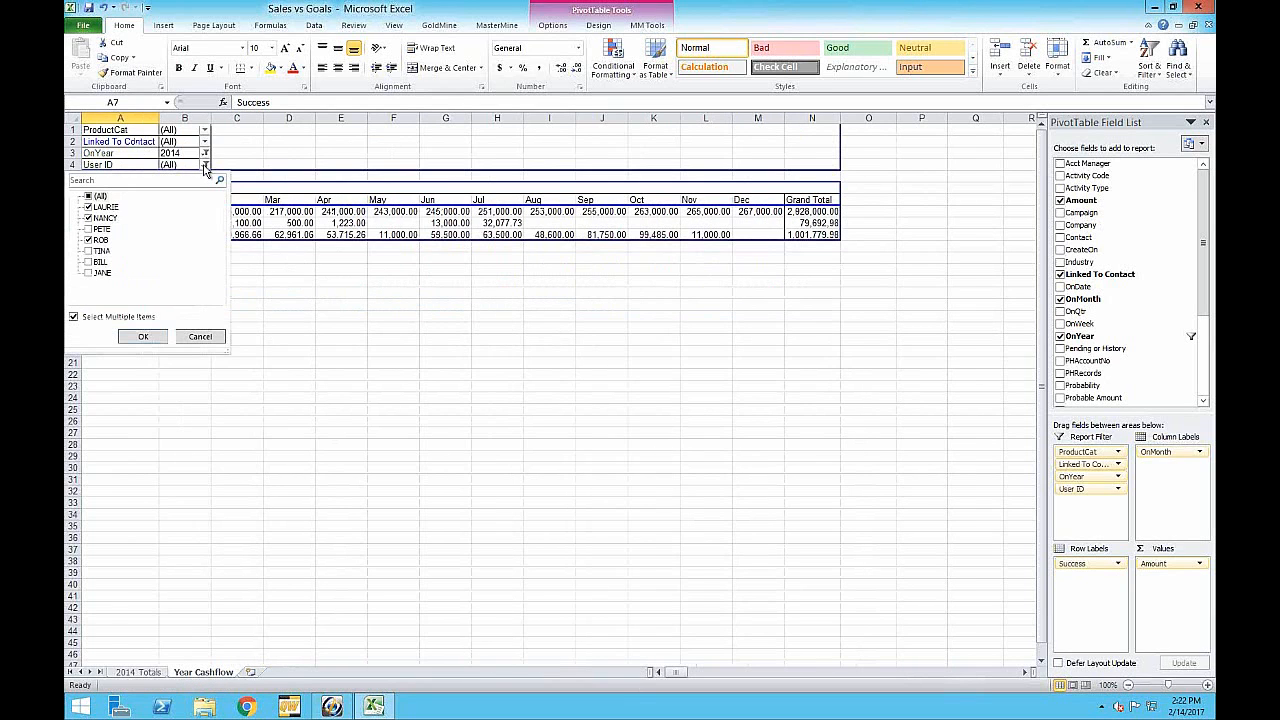
{"action": "left_click", "coordinate": [74, 318]}
{"action": "left_click", "coordinate": [92, 242]}
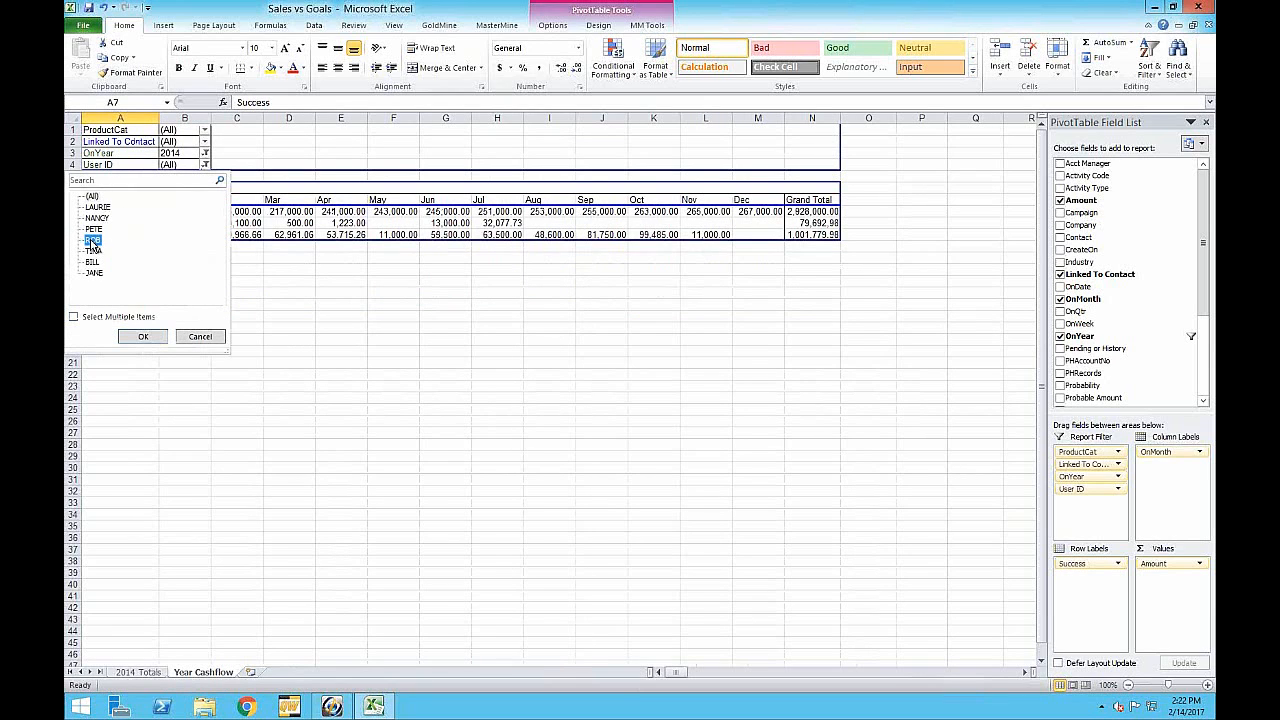
{"action": "left_click", "coordinate": [143, 336]}
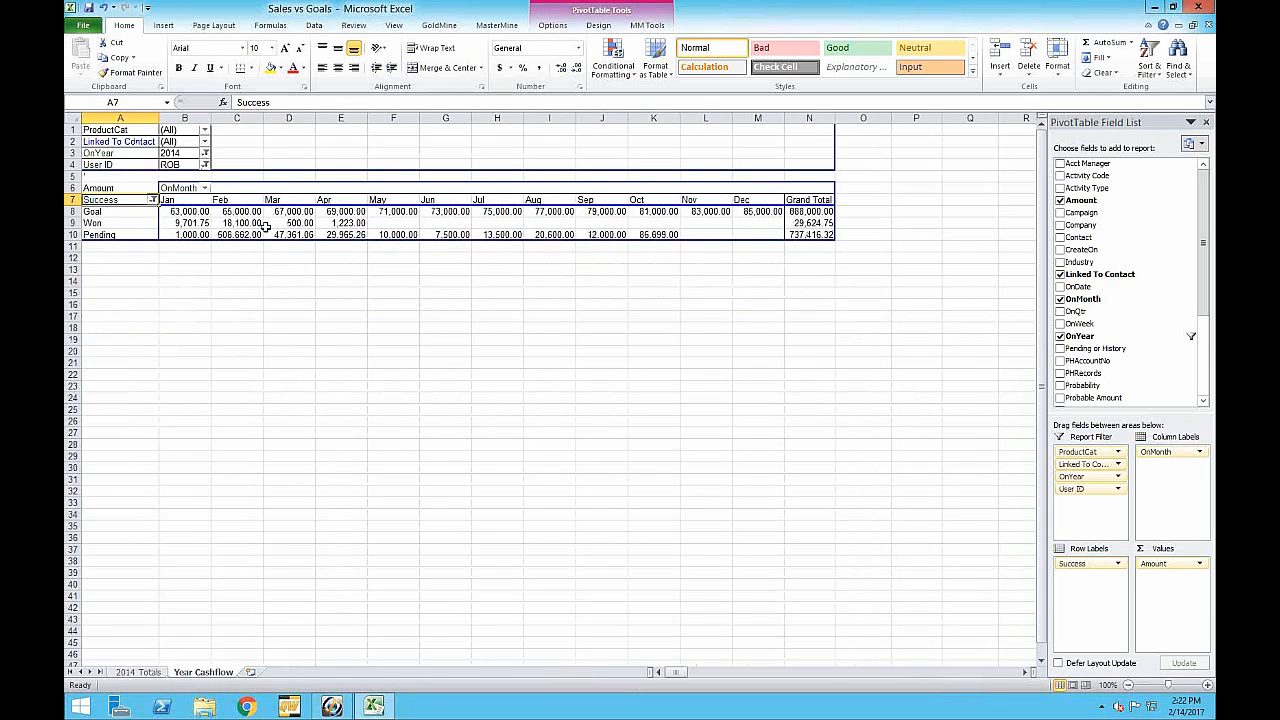
Select the User ID filter field and review the pivot table commands that MM Tools and MasterMine offer.
{"action": "left_click", "coordinate": [183, 165]}
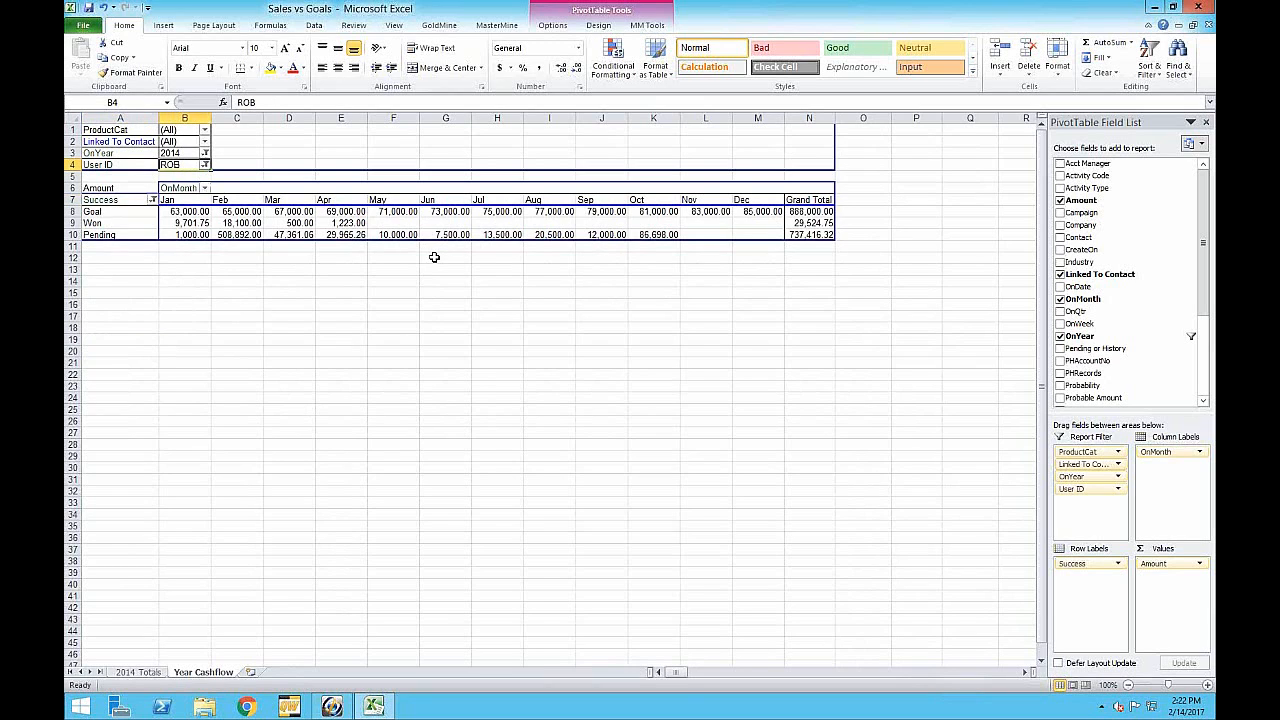
{"action": "mouse_move", "coordinate": [242, 225]}
{"action": "mouse_move", "coordinate": [193, 237]}
{"action": "left_click", "coordinate": [140, 166]}
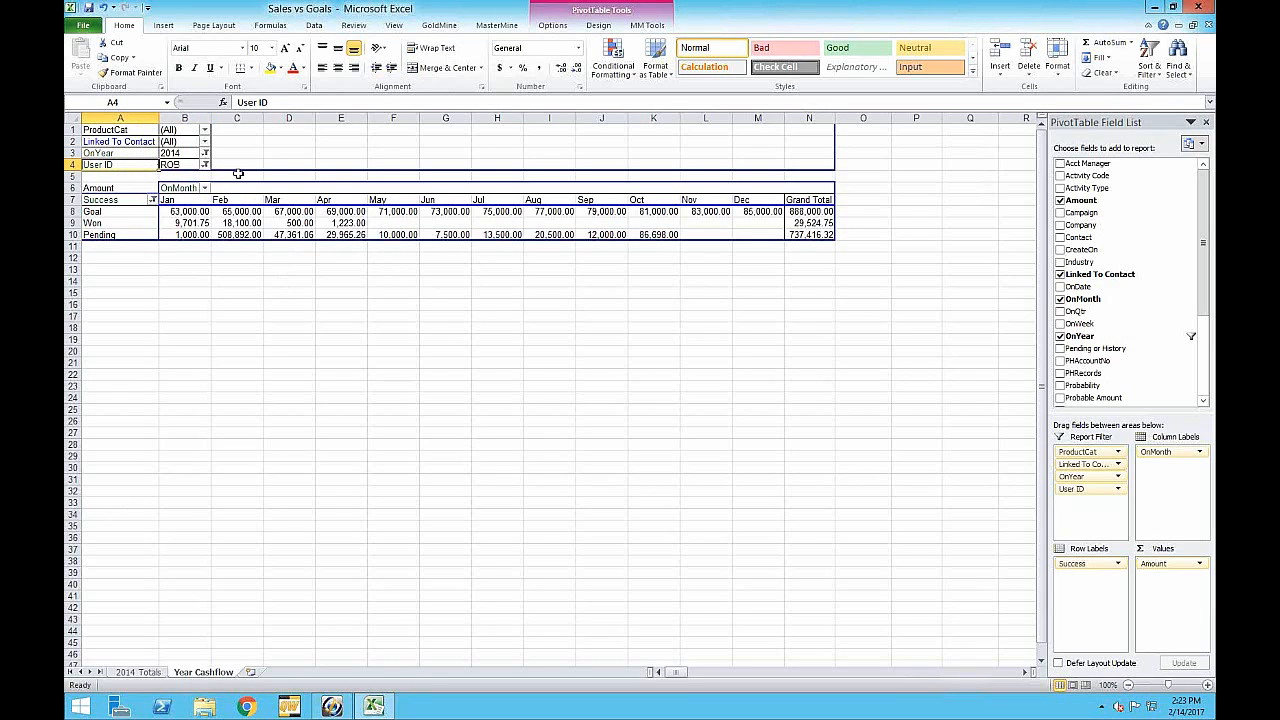
{"action": "left_click", "coordinate": [640, 28]}
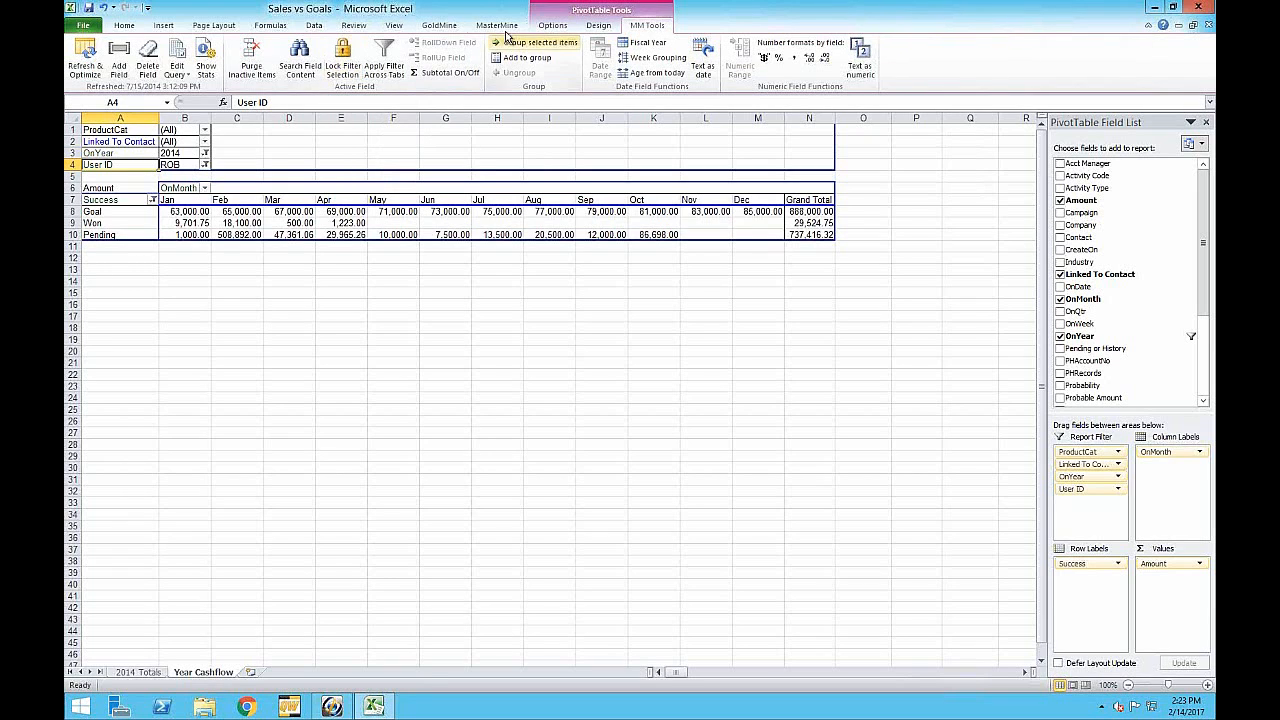
{"action": "left_click", "coordinate": [497, 25]}
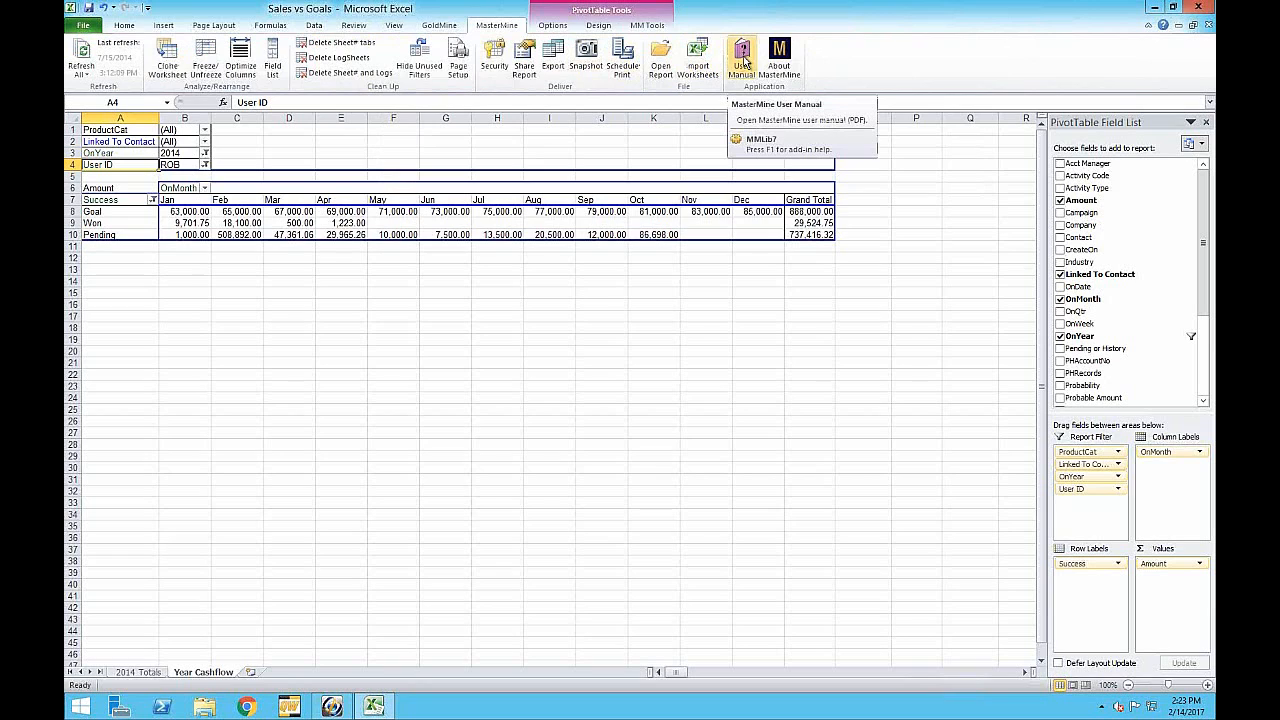
{"action": "left_click", "coordinate": [744, 62]}
{"action": "left_click", "coordinate": [742, 62]}
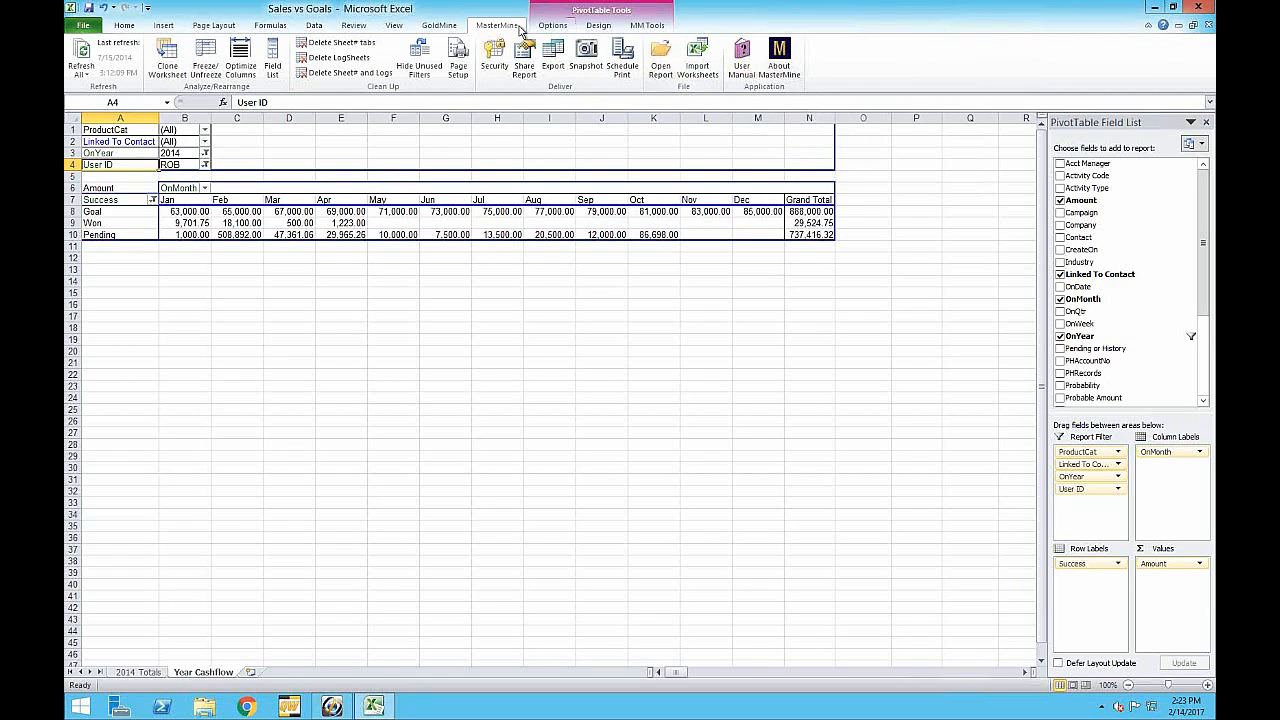
{"action": "left_click", "coordinate": [662, 28]}
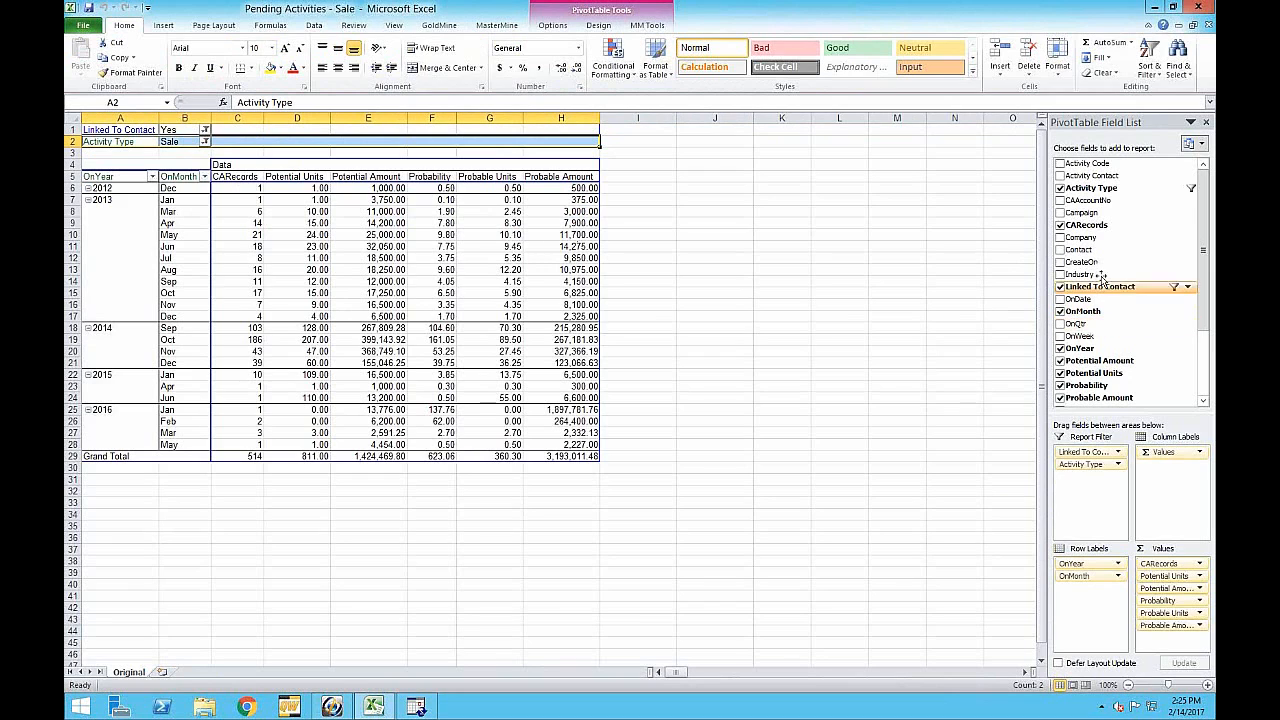
In the Pending Activities - Sale report, add User ID as a report filter and restrict it to the logged-in user's ID.
{"action": "left_click_drag", "start_coordinate": [1205, 286], "coordinate": [1208, 356]}
{"action": "left_click_drag", "start_coordinate": [1078, 388], "coordinate": [134, 151]}
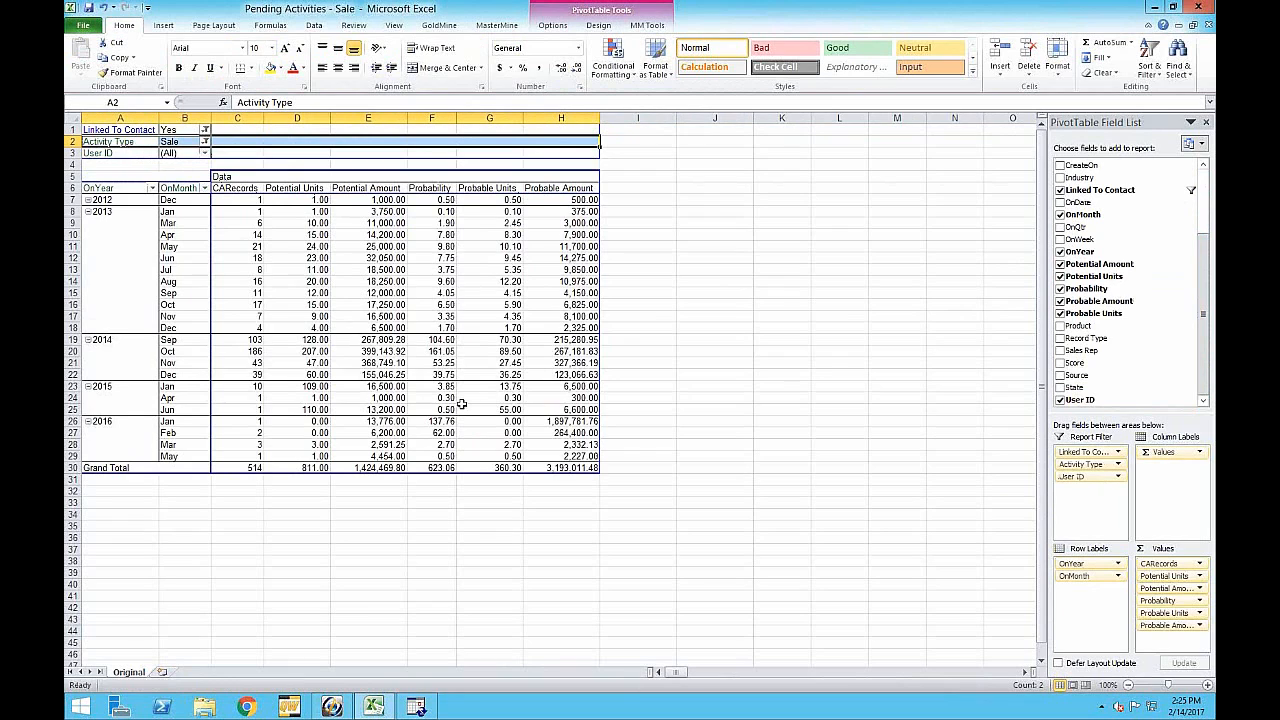
{"action": "left_click", "coordinate": [205, 155]}
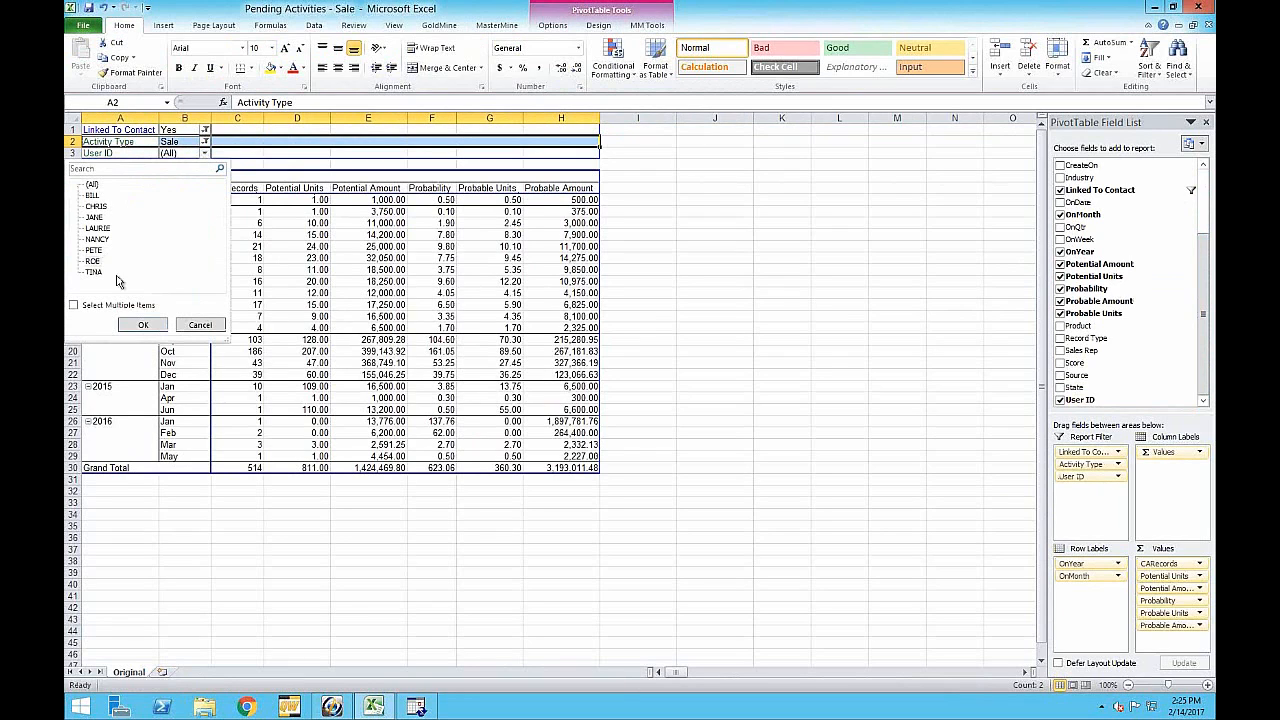
{"action": "left_click", "coordinate": [93, 261]}
{"action": "left_click", "coordinate": [147, 325]}
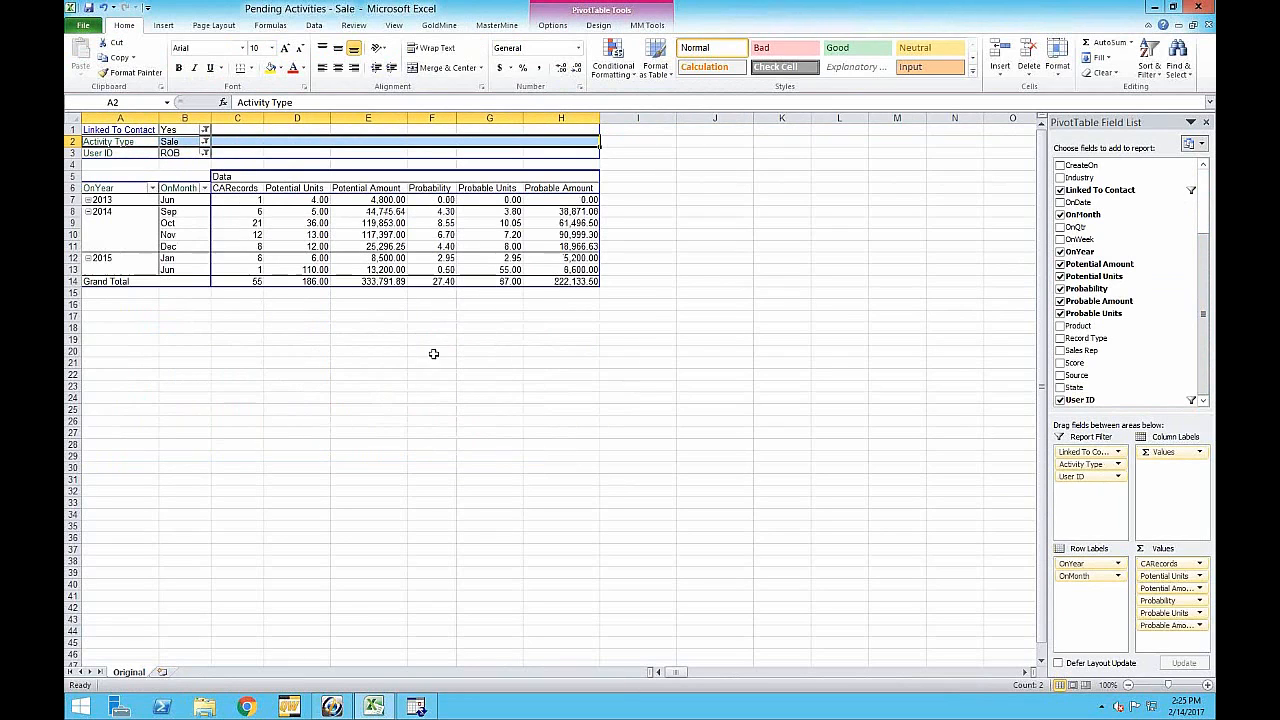
Lock the User ID filter to GoldMine's logged-in username, entering and confirming the lock password.
{"action": "left_click", "coordinate": [150, 154]}
{"action": "left_click", "coordinate": [646, 27]}
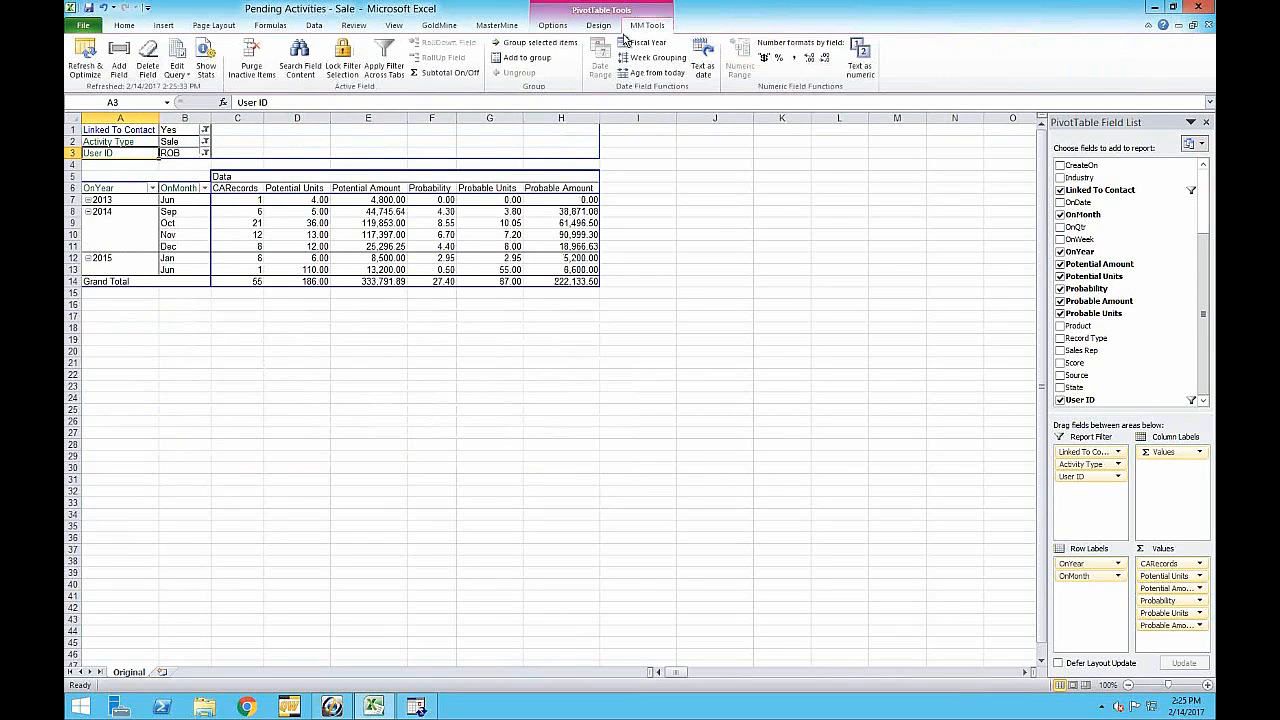
{"action": "left_click", "coordinate": [343, 60]}
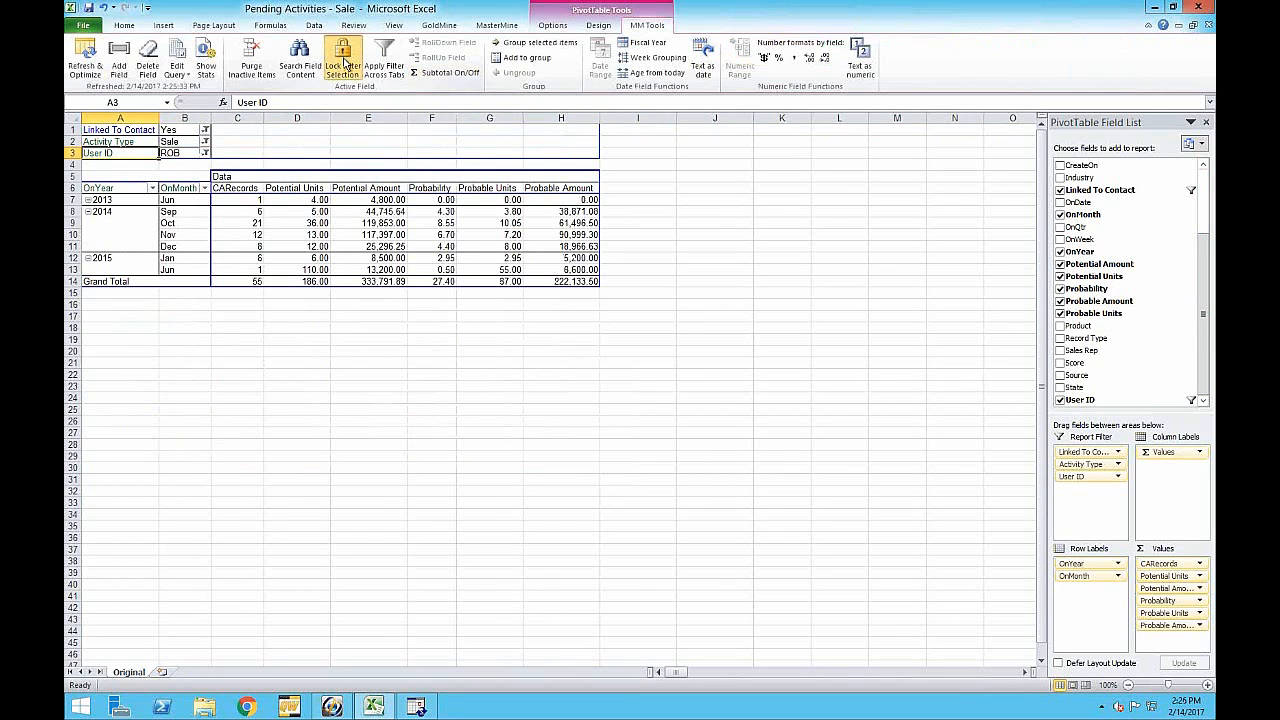
{"action": "left_click", "coordinate": [567, 352]}
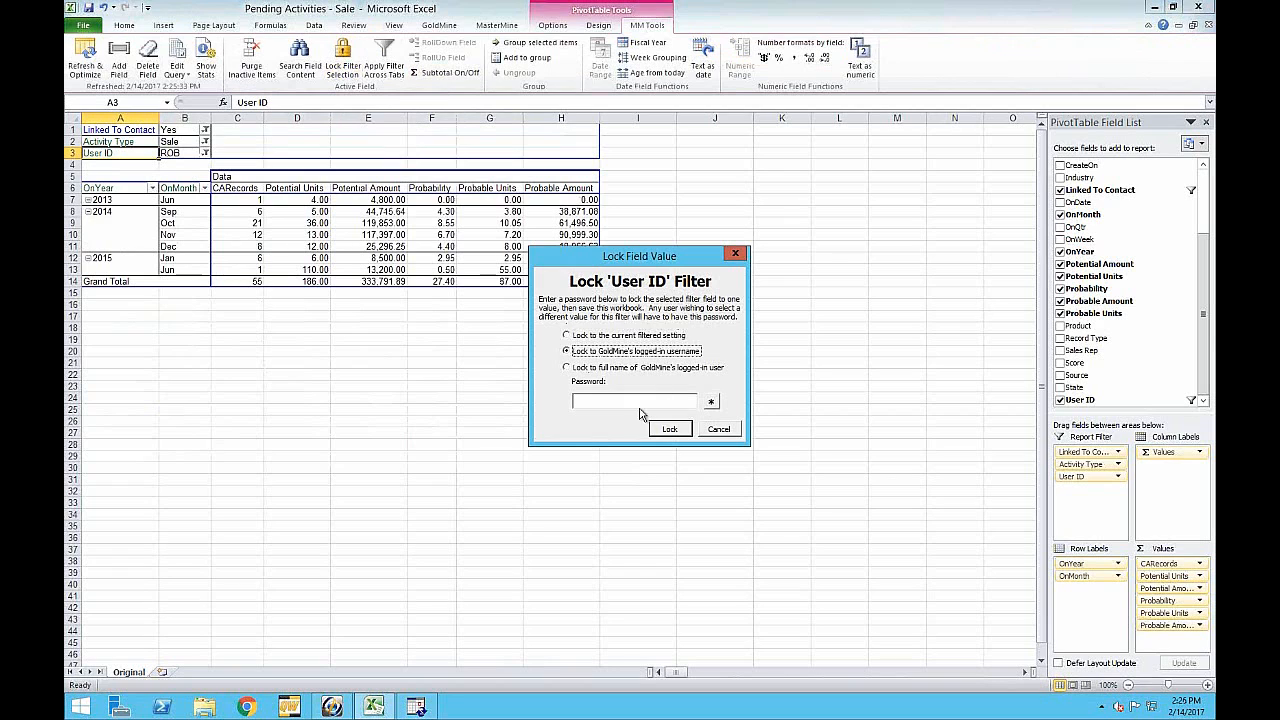
{"action": "left_click", "coordinate": [592, 400]}
{"action": "type", "text": "****"}
{"action": "left_click", "coordinate": [665, 431]}
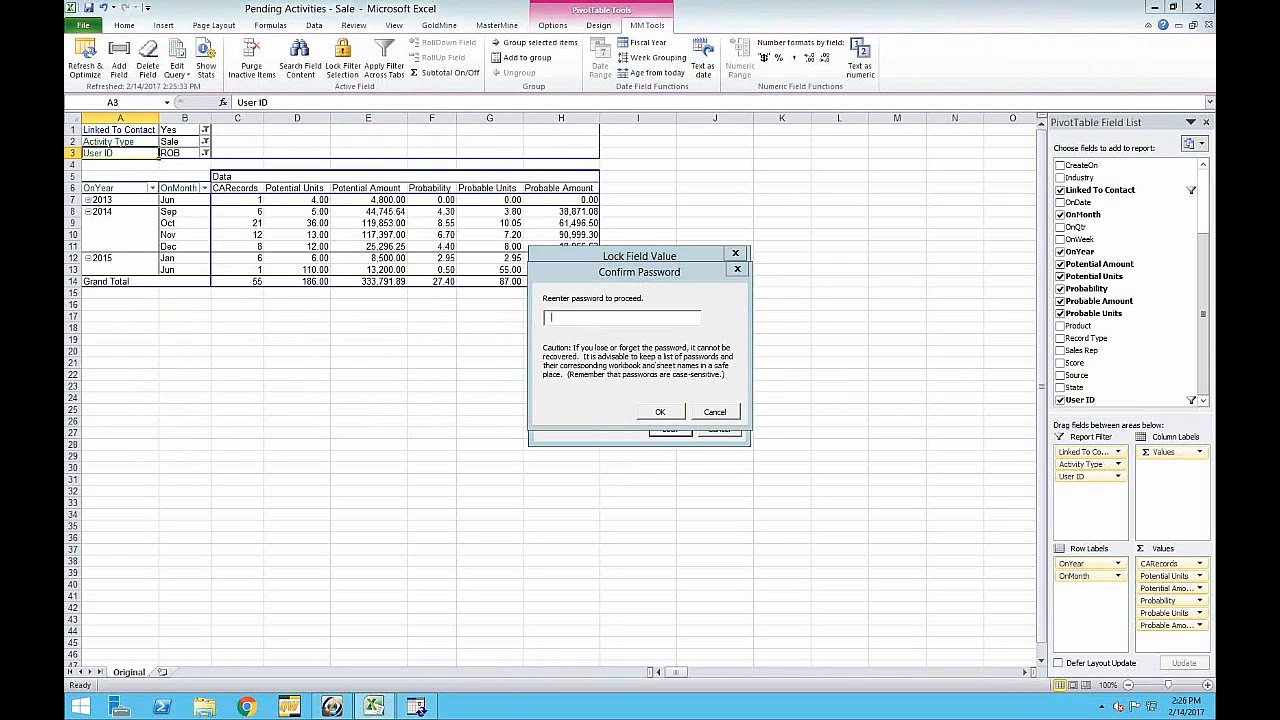
{"action": "type", "text": "****"}
{"action": "left_click", "coordinate": [661, 413]}
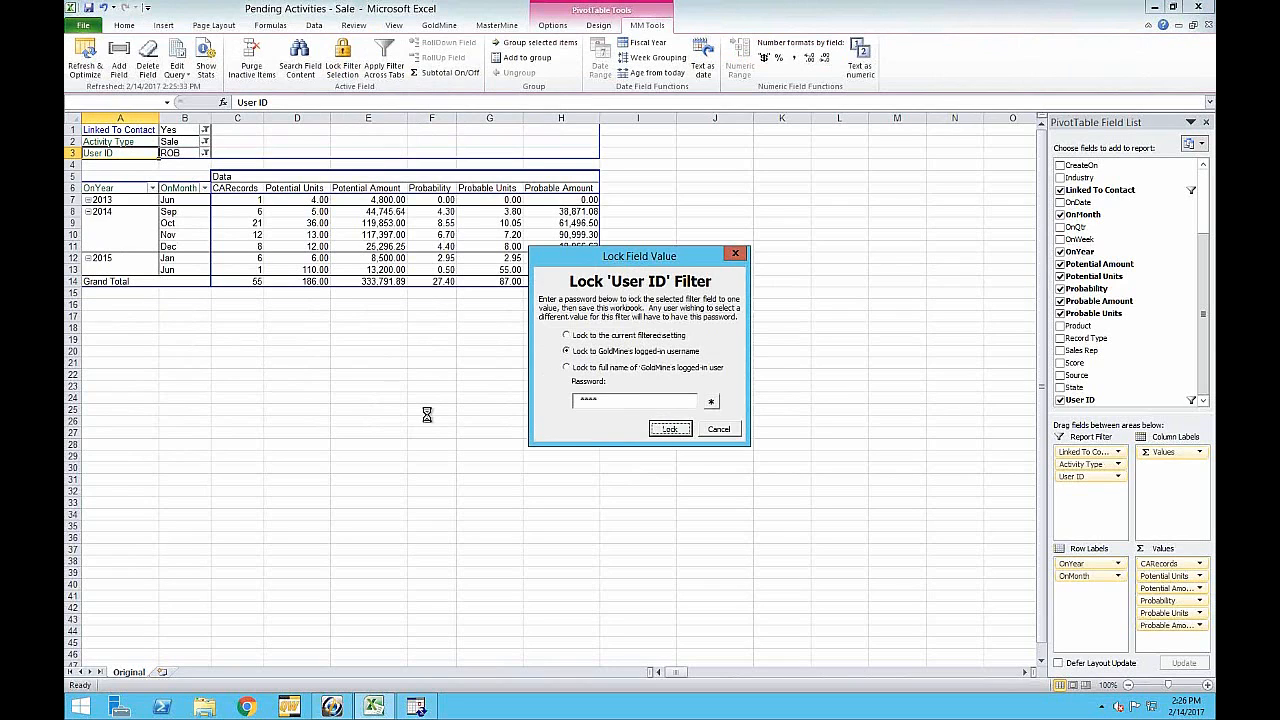
{"action": "left_click", "coordinate": [731, 404]}
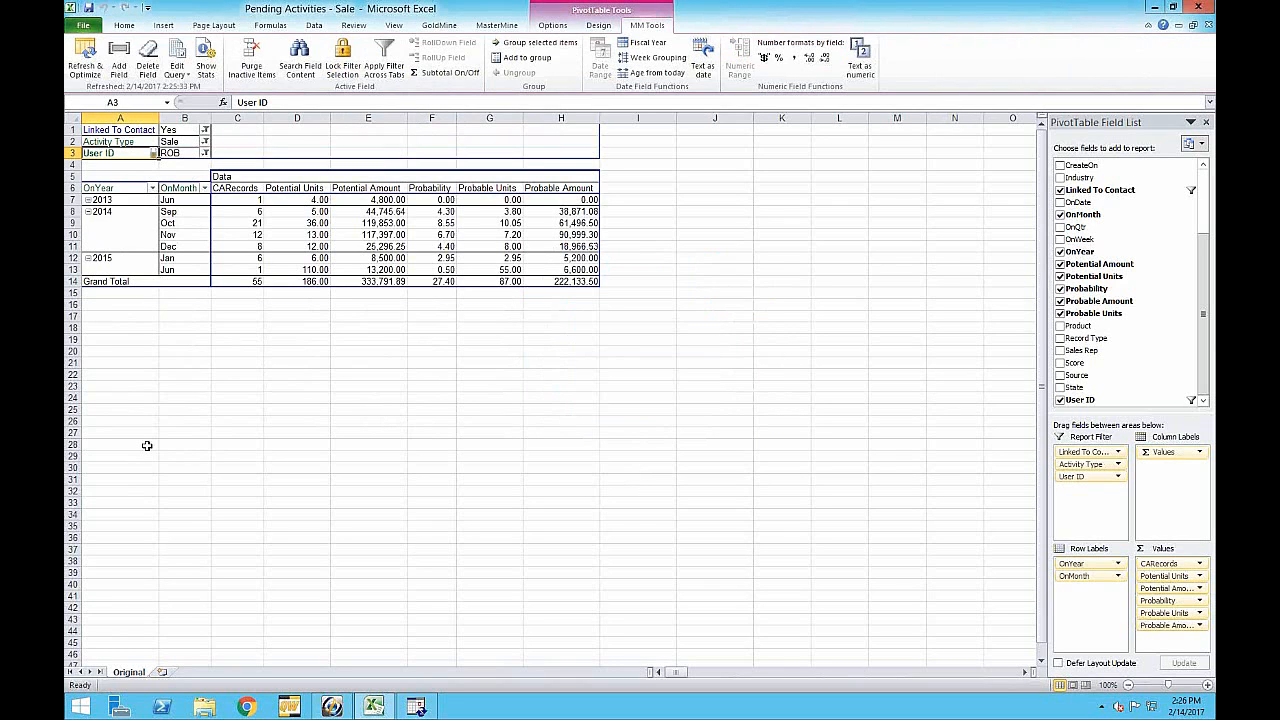
Try to change the locked User ID filter's selection and to pull the field out of the pivot table.
{"action": "left_click", "coordinate": [205, 153]}
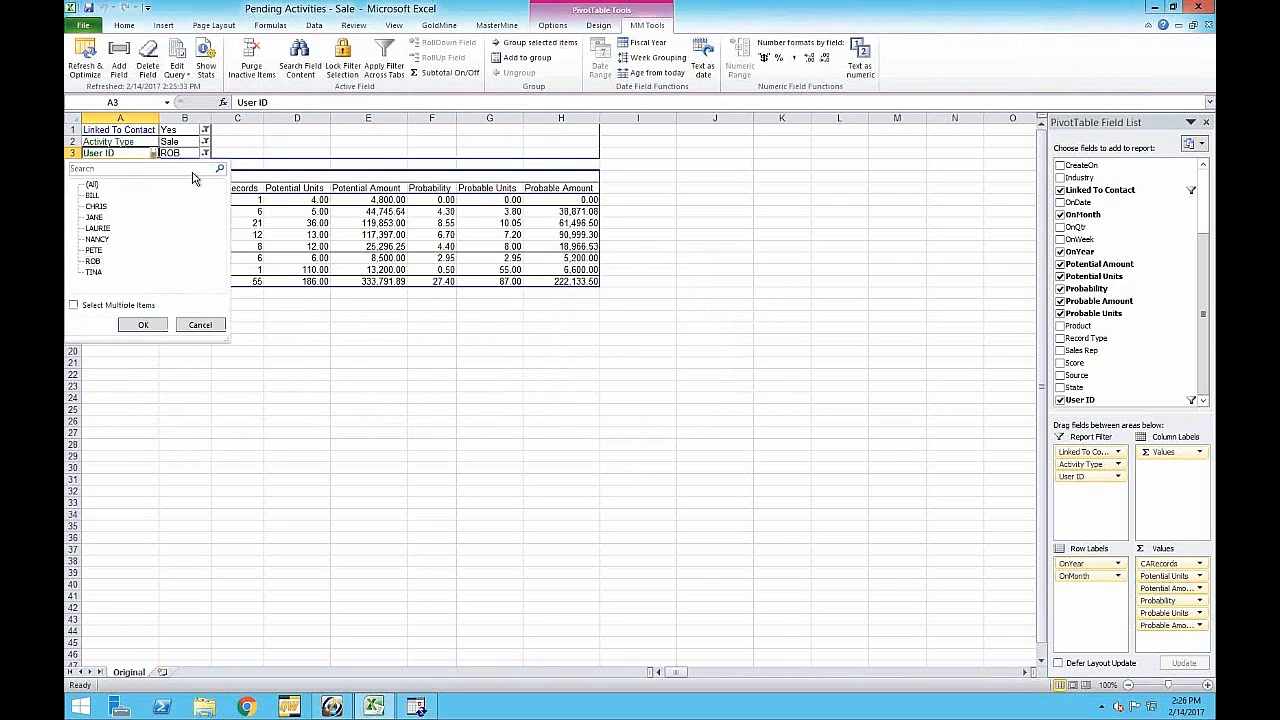
{"action": "left_click", "coordinate": [139, 324]}
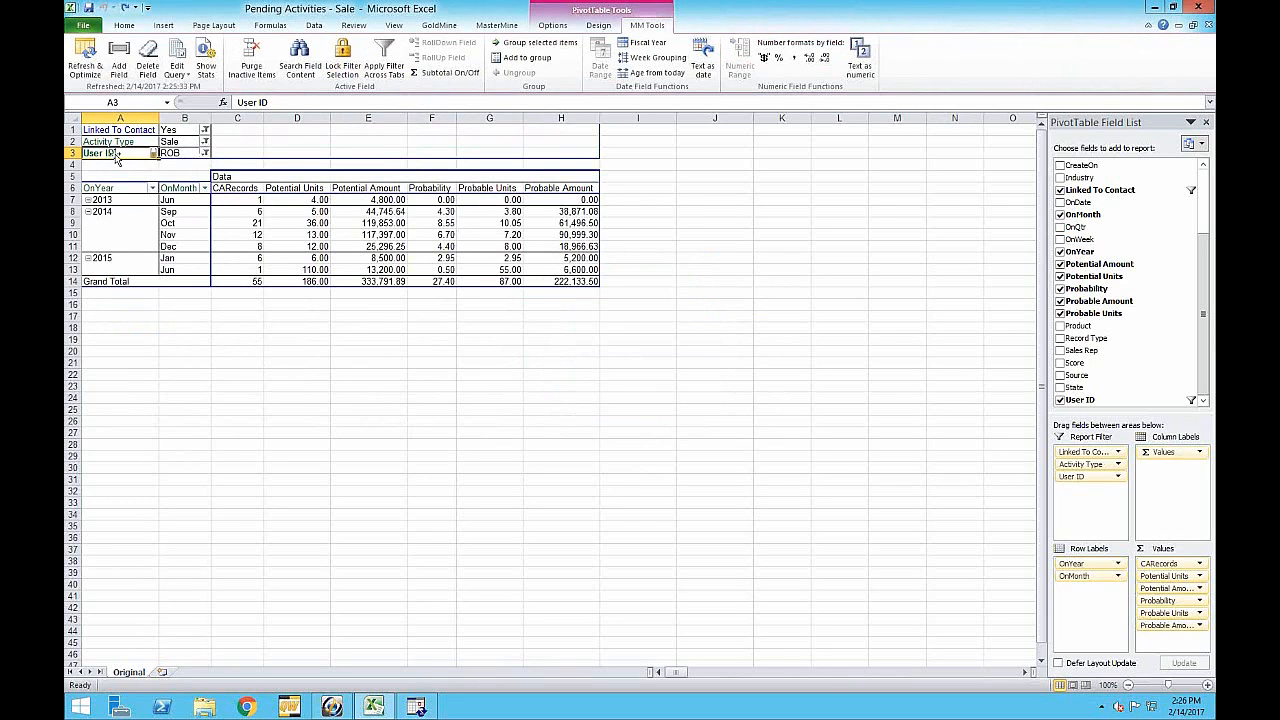
{"action": "left_click_drag", "start_coordinate": [125, 161], "coordinate": [740, 278]}
{"action": "left_click", "coordinate": [312, 224]}
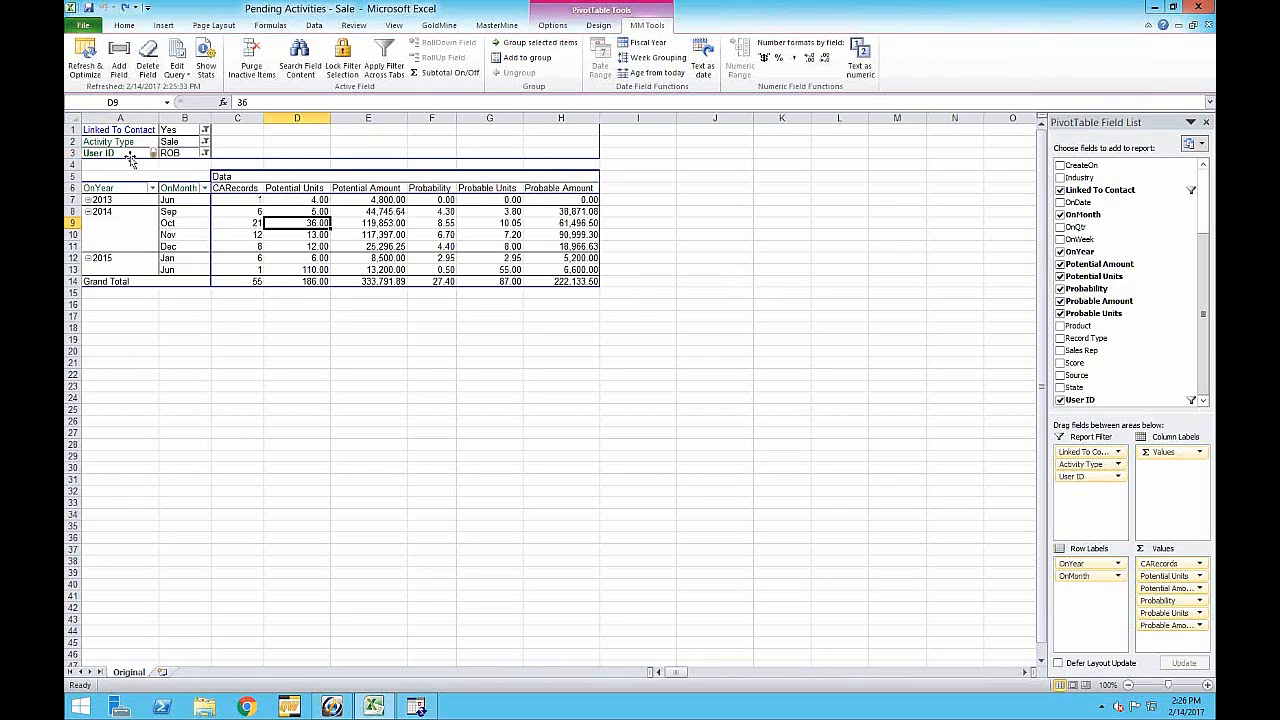
Unlock the User ID filter by entering its lock password.
{"action": "left_click", "coordinate": [128, 154]}
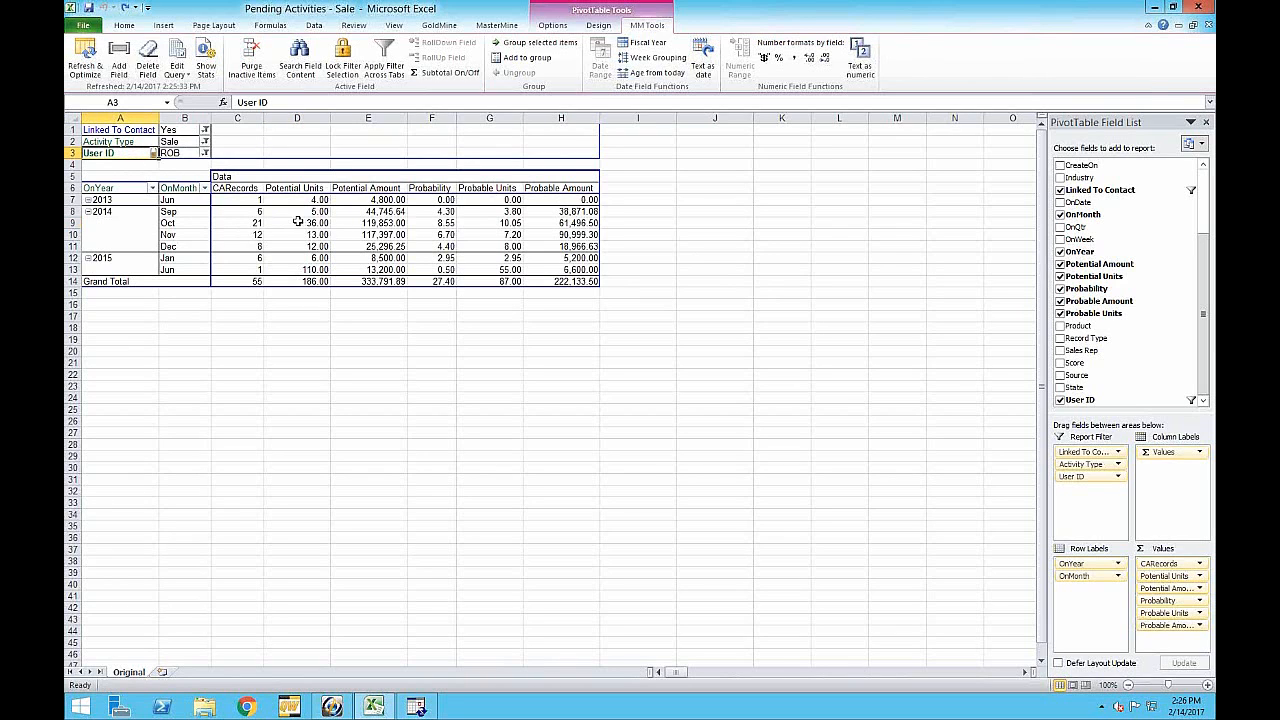
{"action": "left_click", "coordinate": [154, 155]}
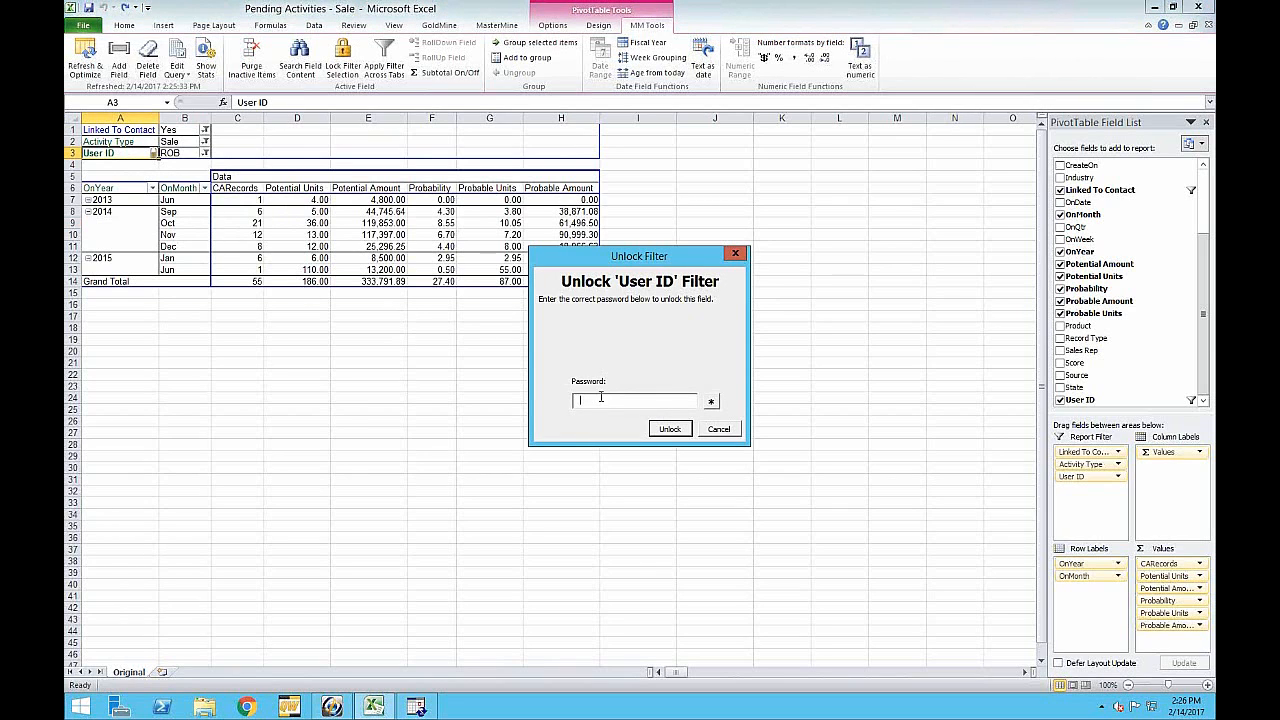
{"action": "left_click", "coordinate": [720, 429]}
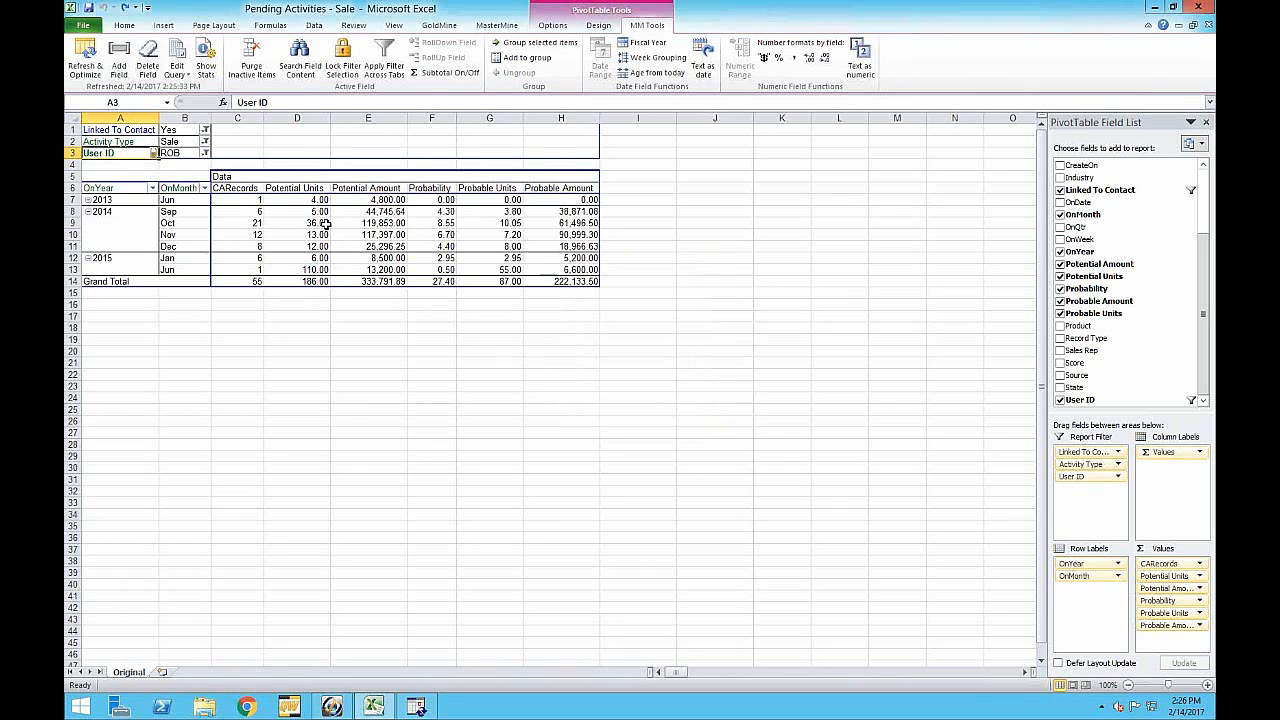
{"action": "left_click", "coordinate": [154, 154]}
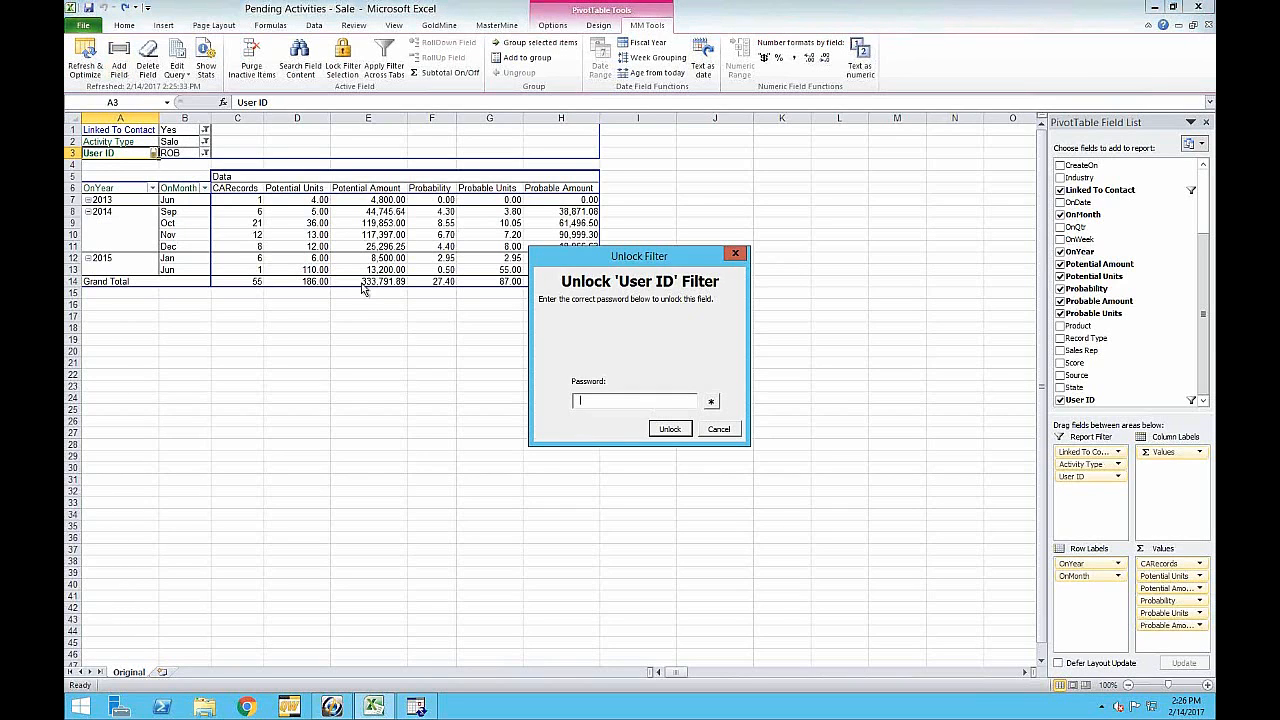
{"action": "left_click", "coordinate": [676, 431]}
{"action": "left_click", "coordinate": [668, 393]}
{"action": "type", "text": "****"}
{"action": "left_click", "coordinate": [668, 430]}
{"action": "left_click", "coordinate": [662, 398]}
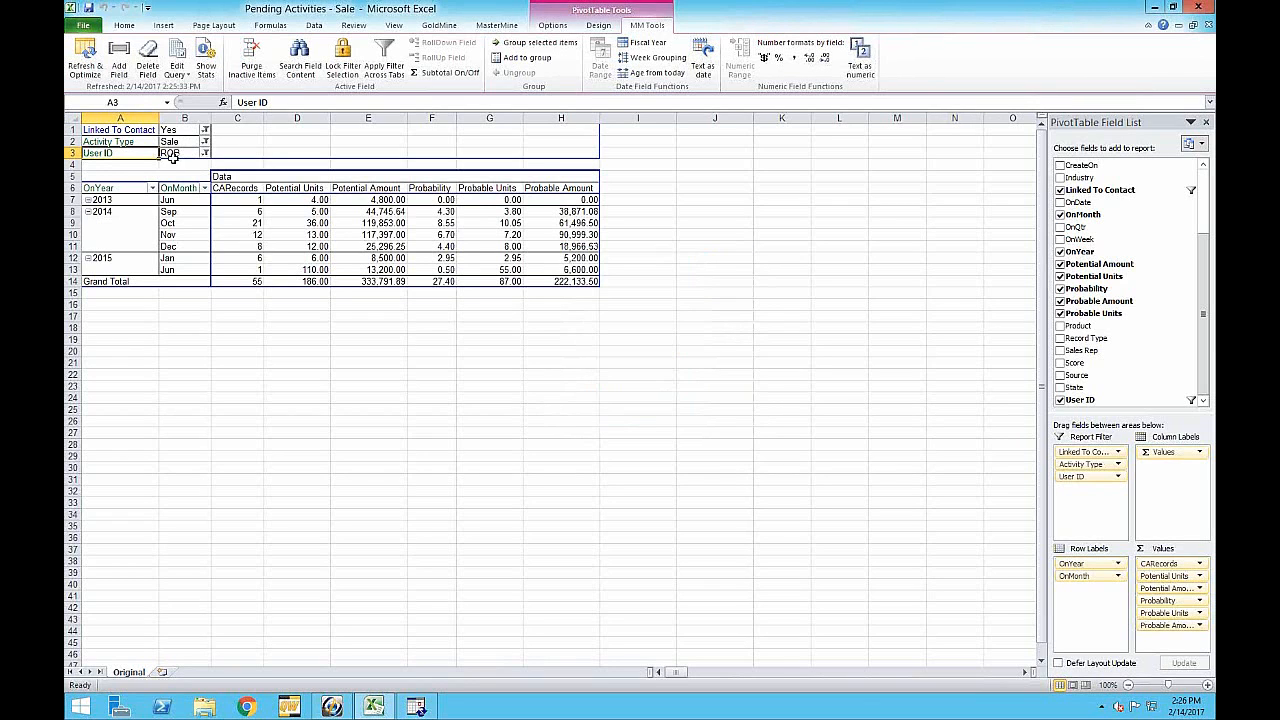
Review the lock options for the User ID filter, check the contact's Sales Rep field in GoldMine, and return to Excel without locking.
{"action": "left_click", "coordinate": [341, 58]}
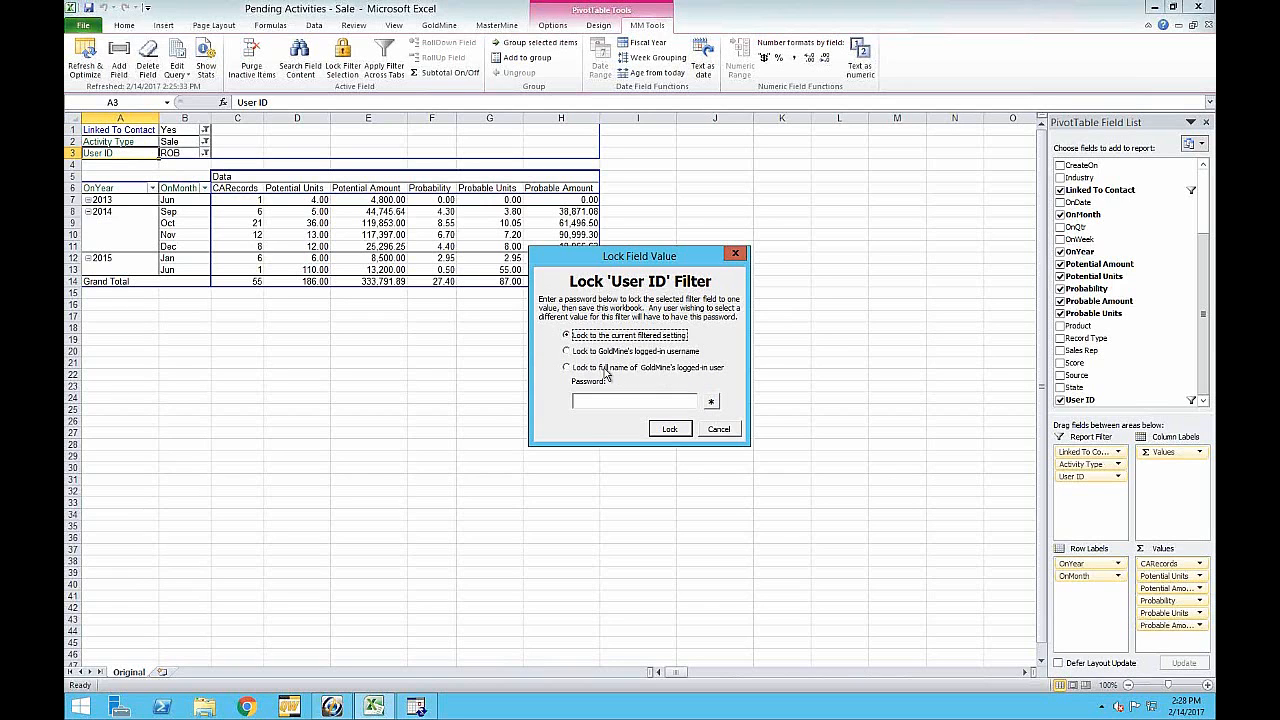
{"action": "left_click", "coordinate": [333, 707]}
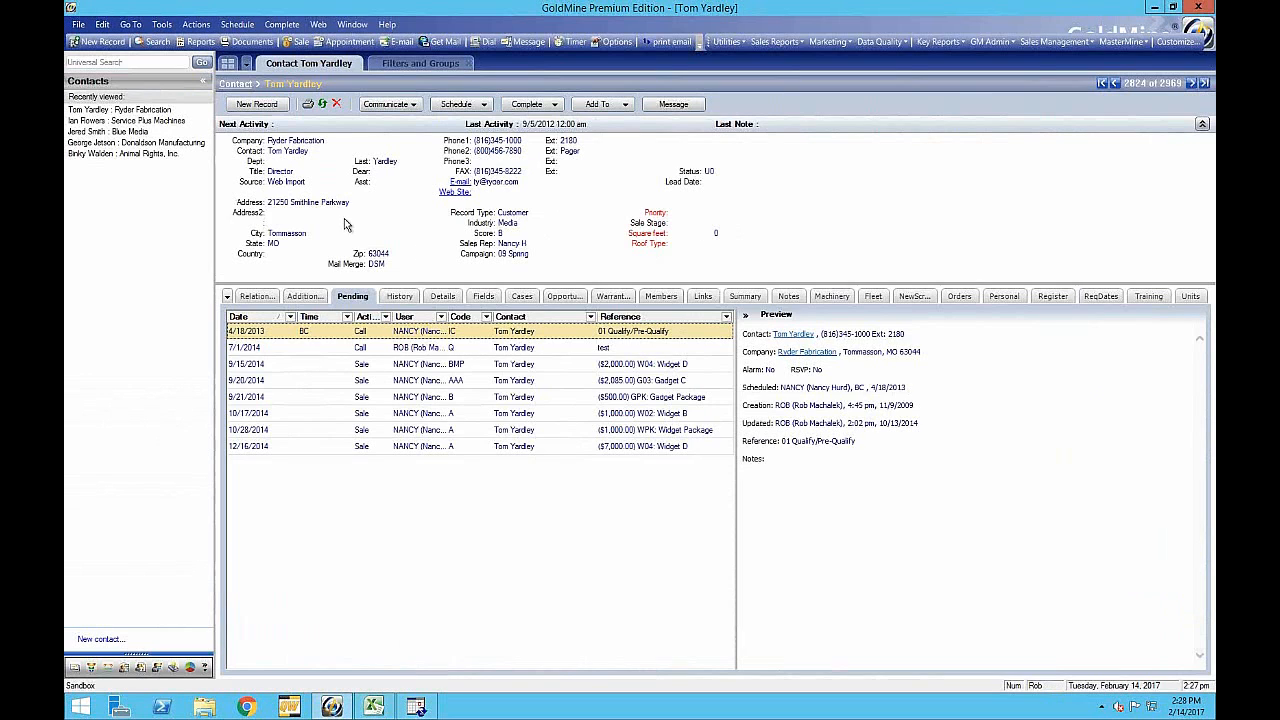
{"action": "left_click", "coordinate": [532, 244]}
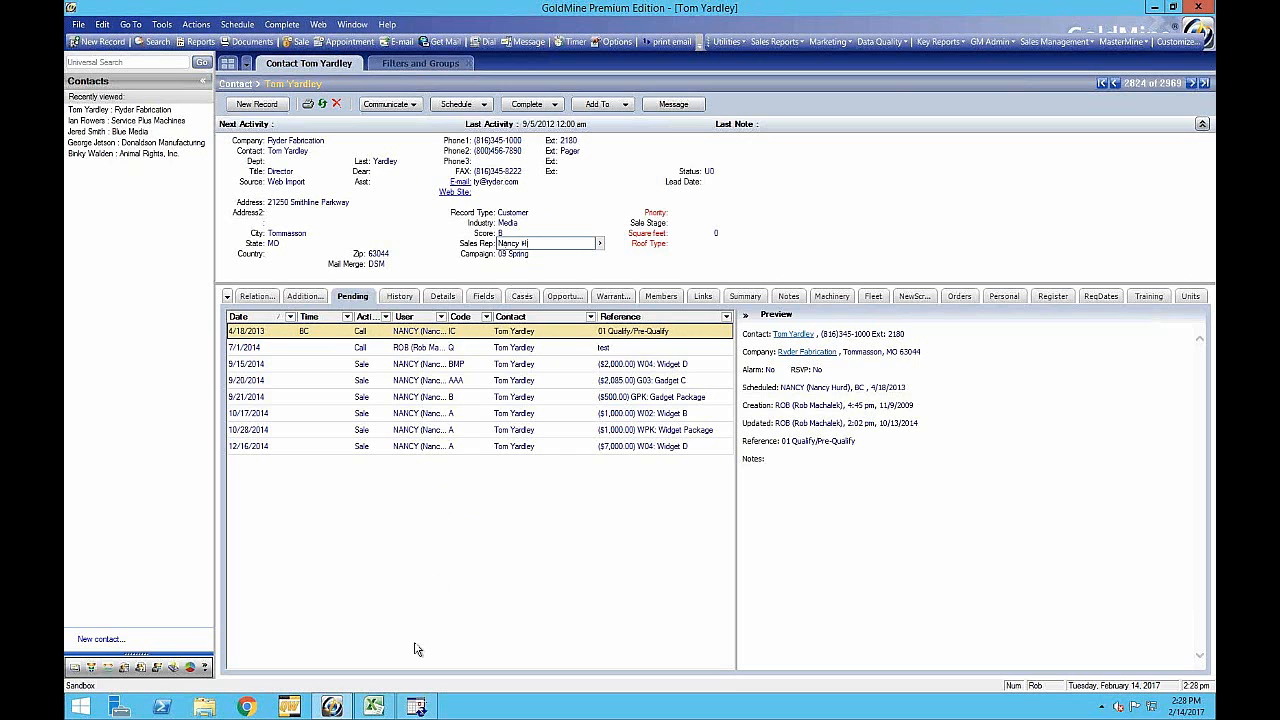
{"action": "left_click", "coordinate": [373, 707]}
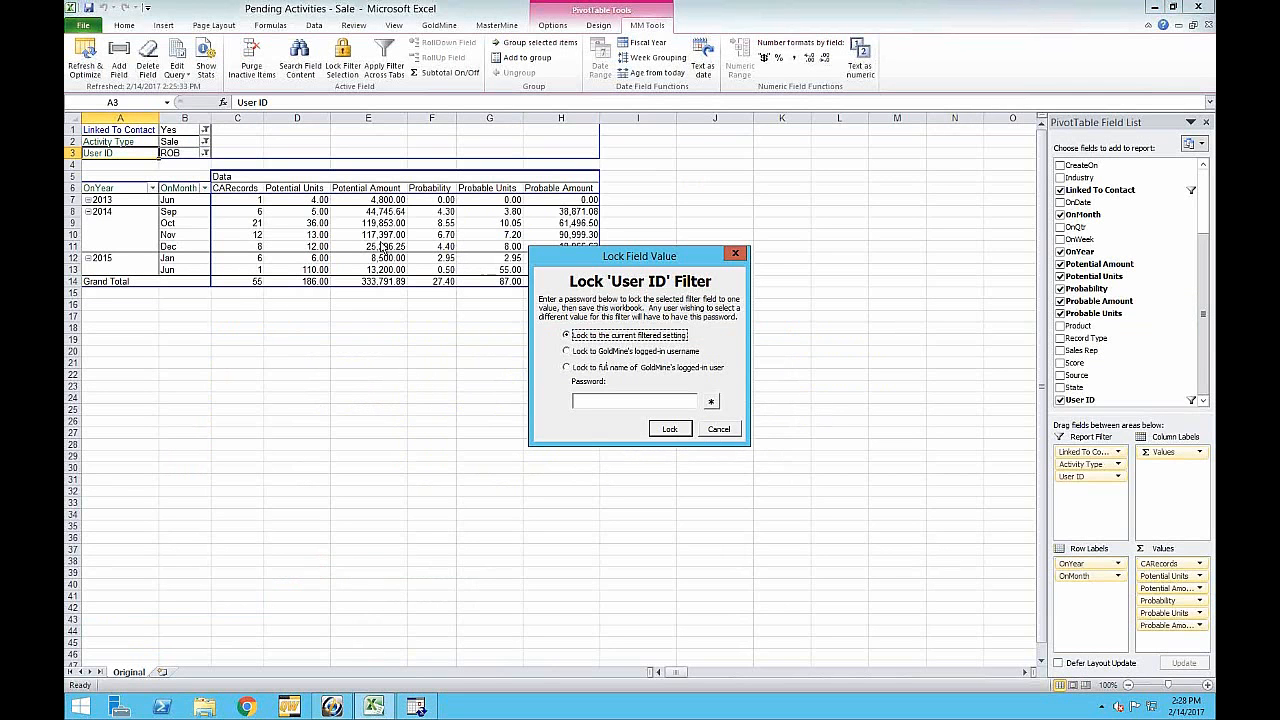
{"action": "left_click", "coordinate": [706, 428]}
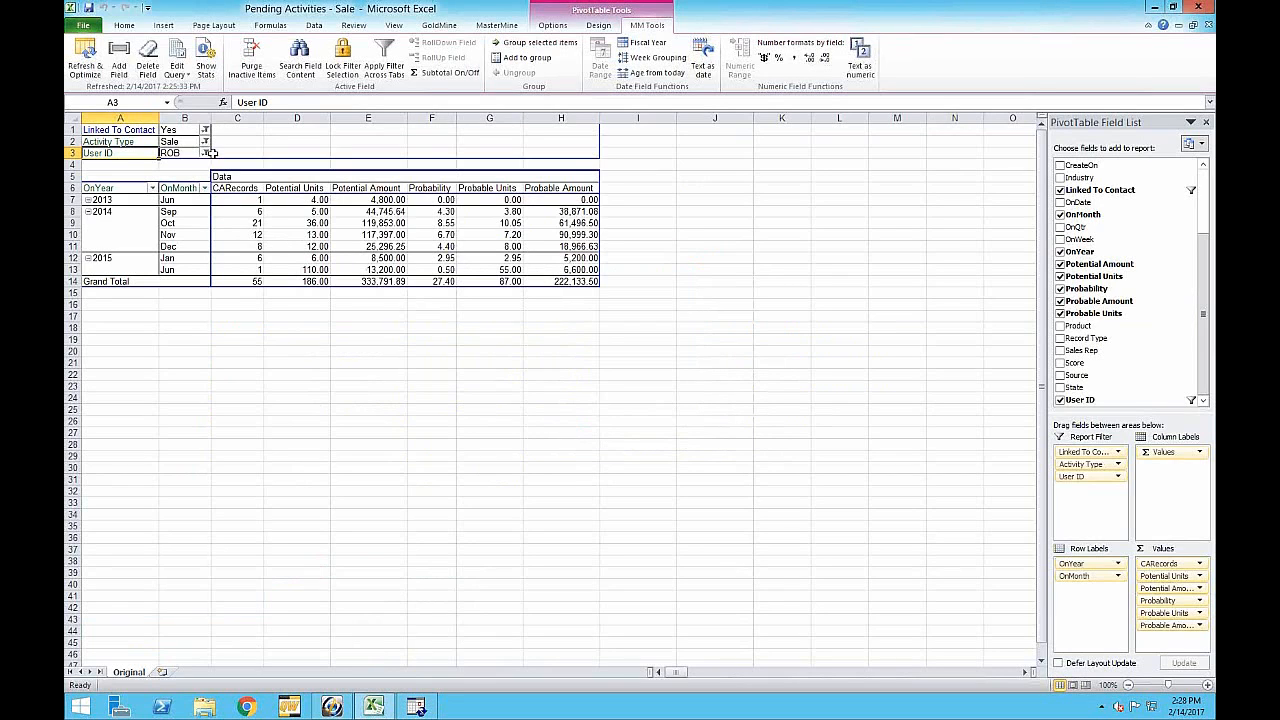
Review the MasterMine workbook-wide security settings for the report's pivot table and close them without saving.
{"action": "left_click", "coordinate": [303, 222]}
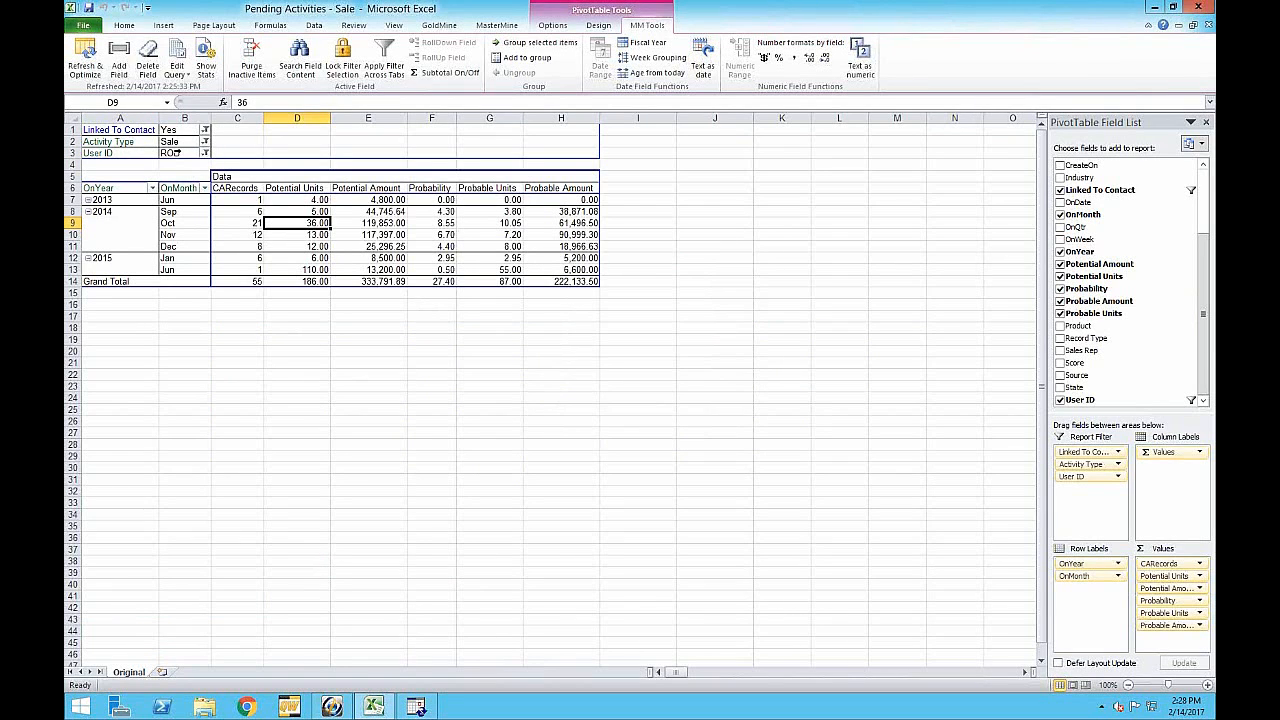
{"action": "left_click", "coordinate": [517, 28]}
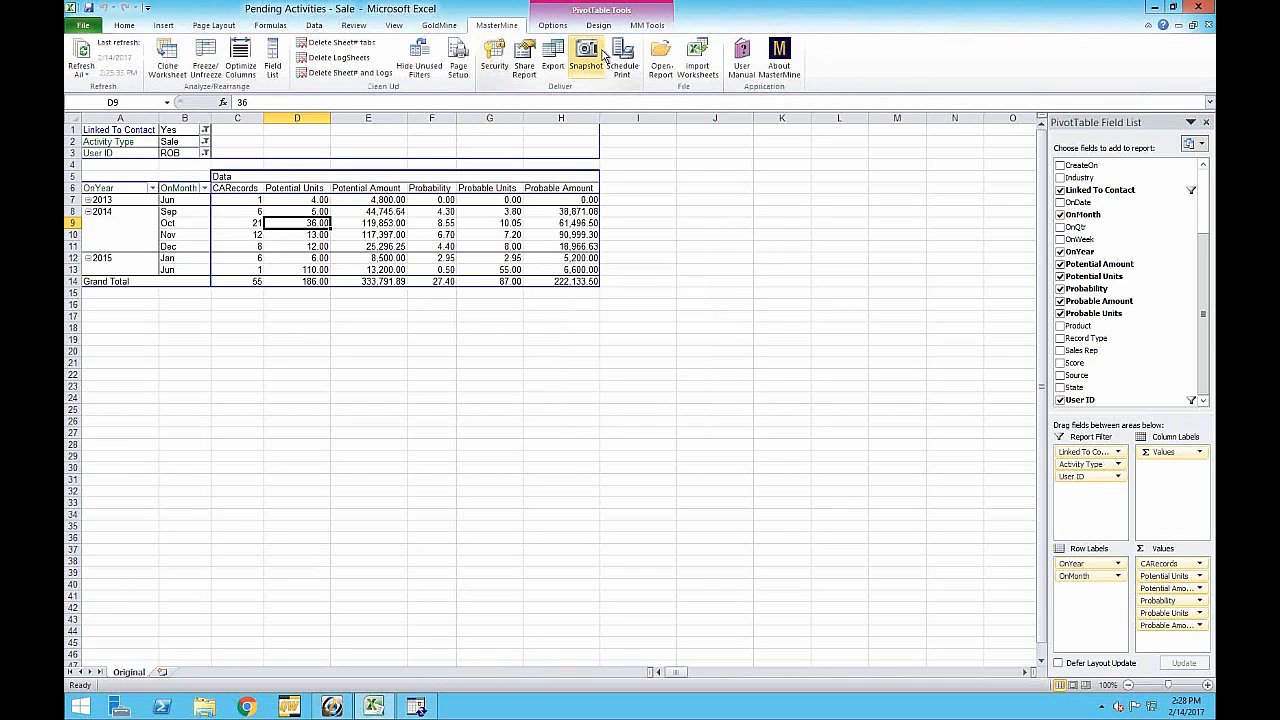
{"action": "left_click", "coordinate": [495, 58]}
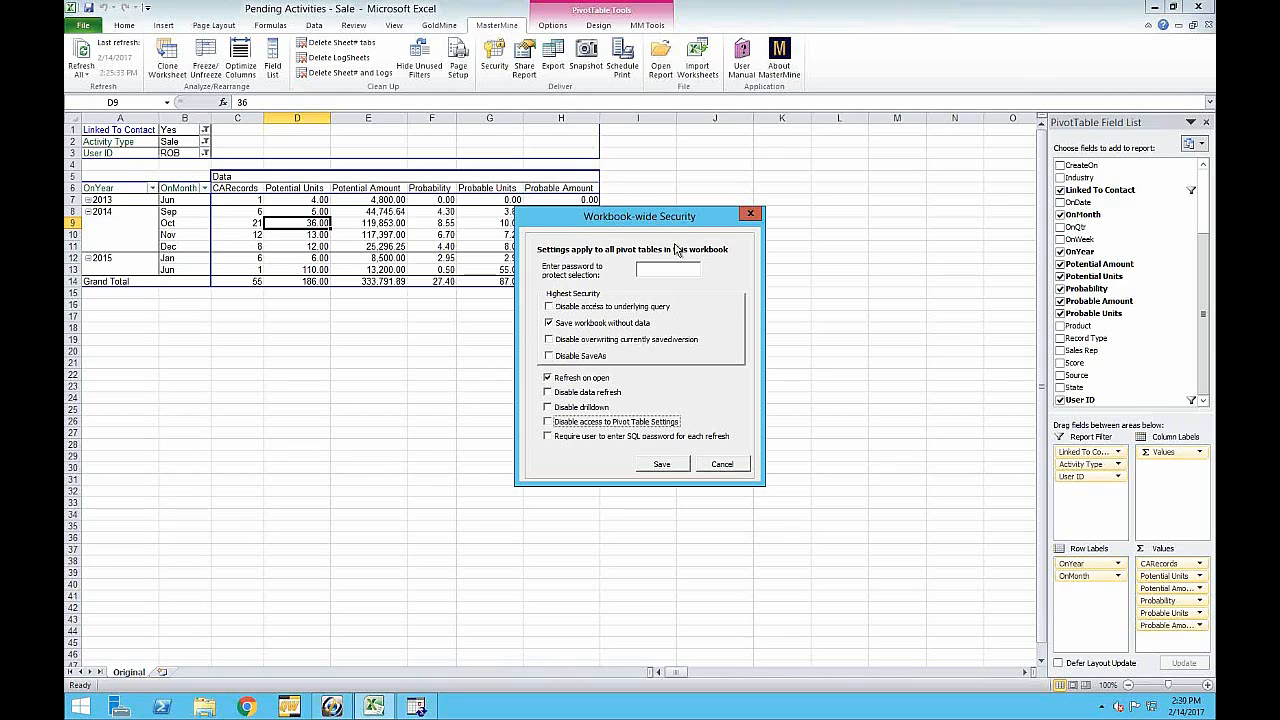
{"action": "left_click", "coordinate": [733, 464]}
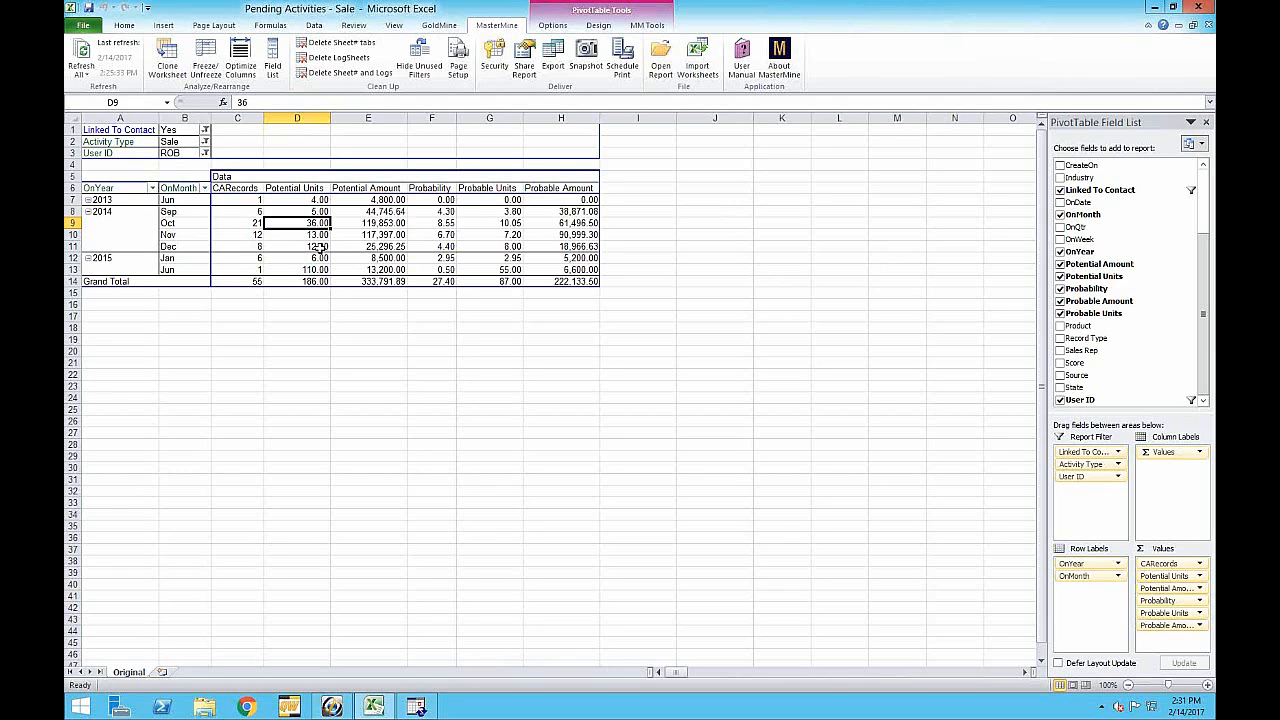
Collapse the 2014 months in the pivot table and drill down into the 2014 CARecords value to list its activities.
{"action": "left_click", "coordinate": [88, 212]}
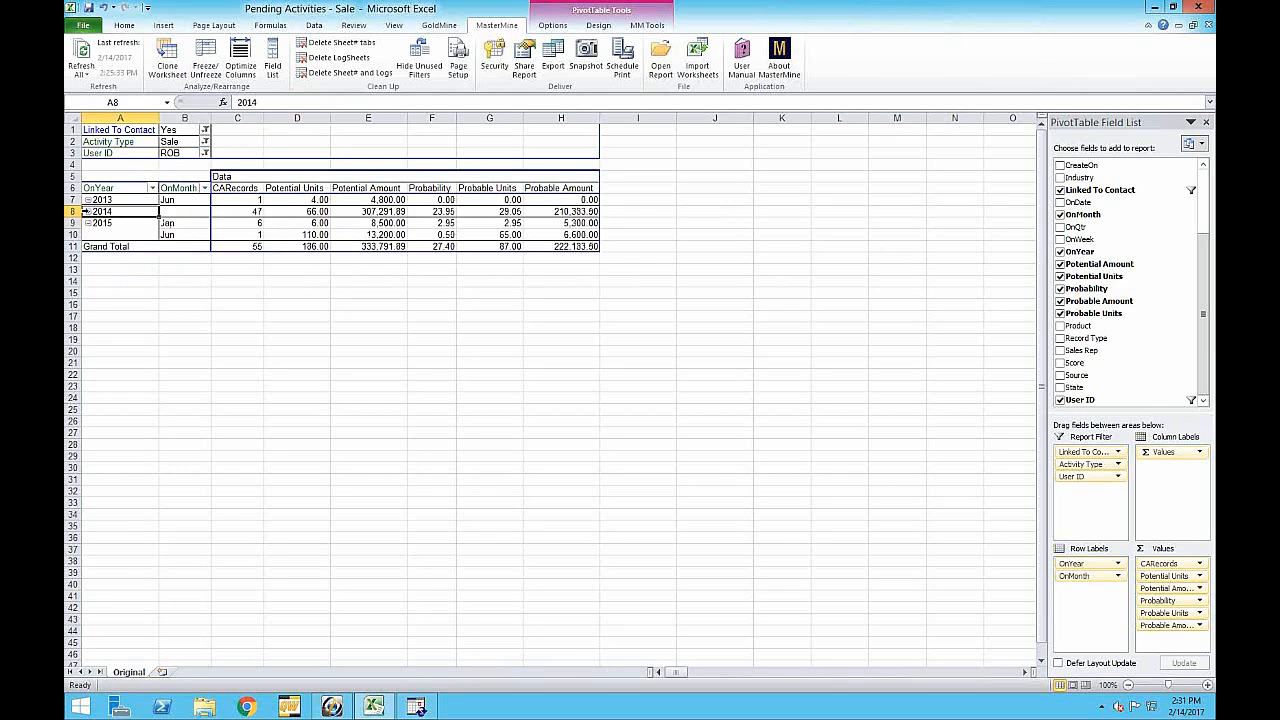
{"action": "double_click", "coordinate": [254, 211]}
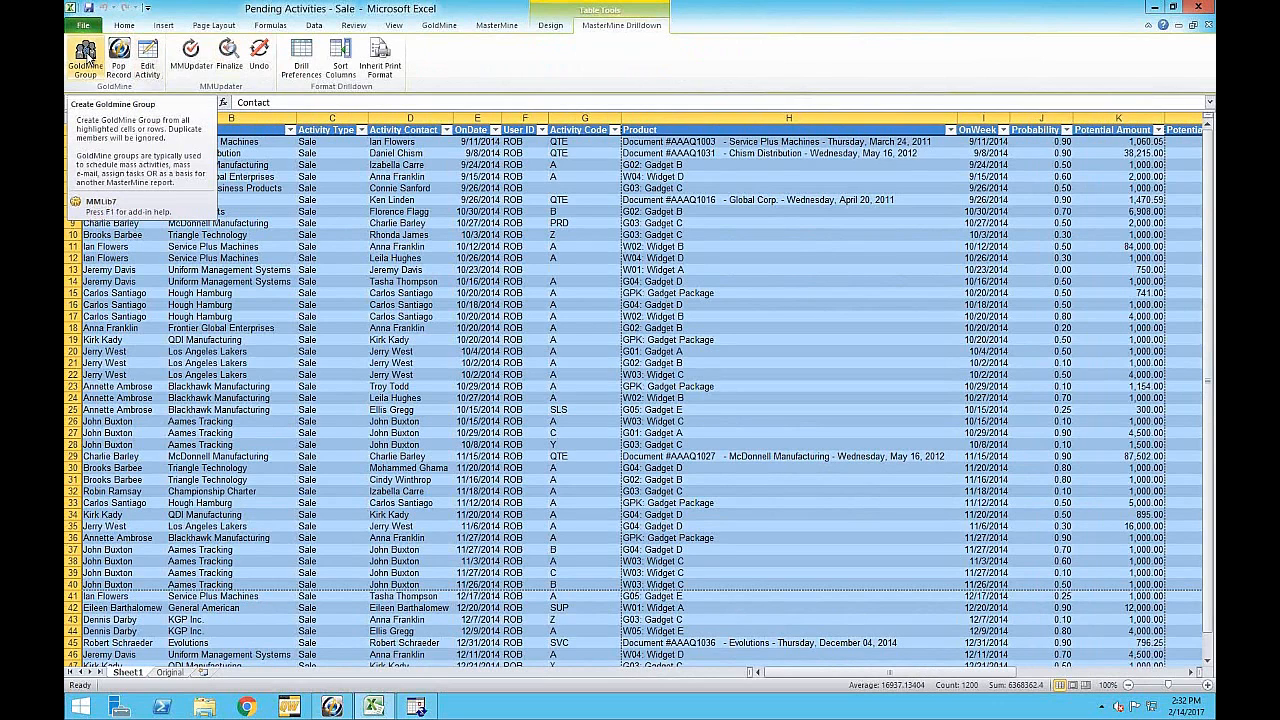
{"action": "left_click", "coordinate": [86, 56]}
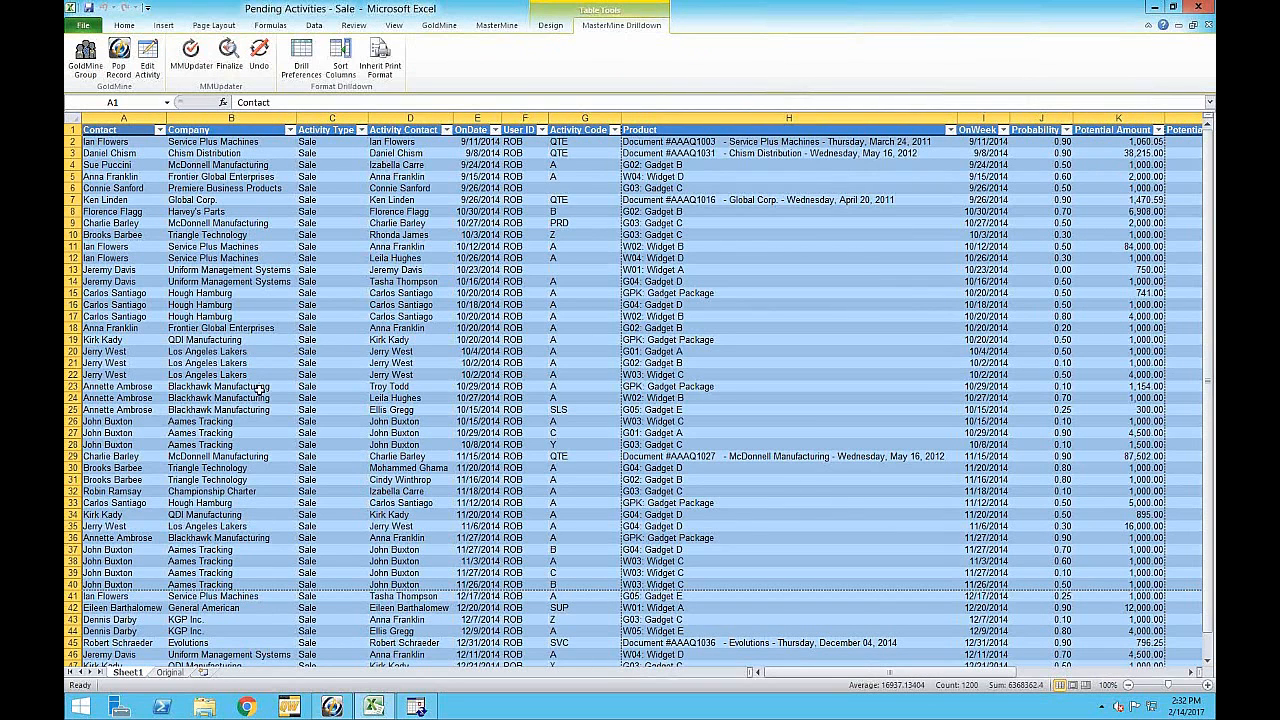
{"action": "left_click", "coordinate": [222, 305]}
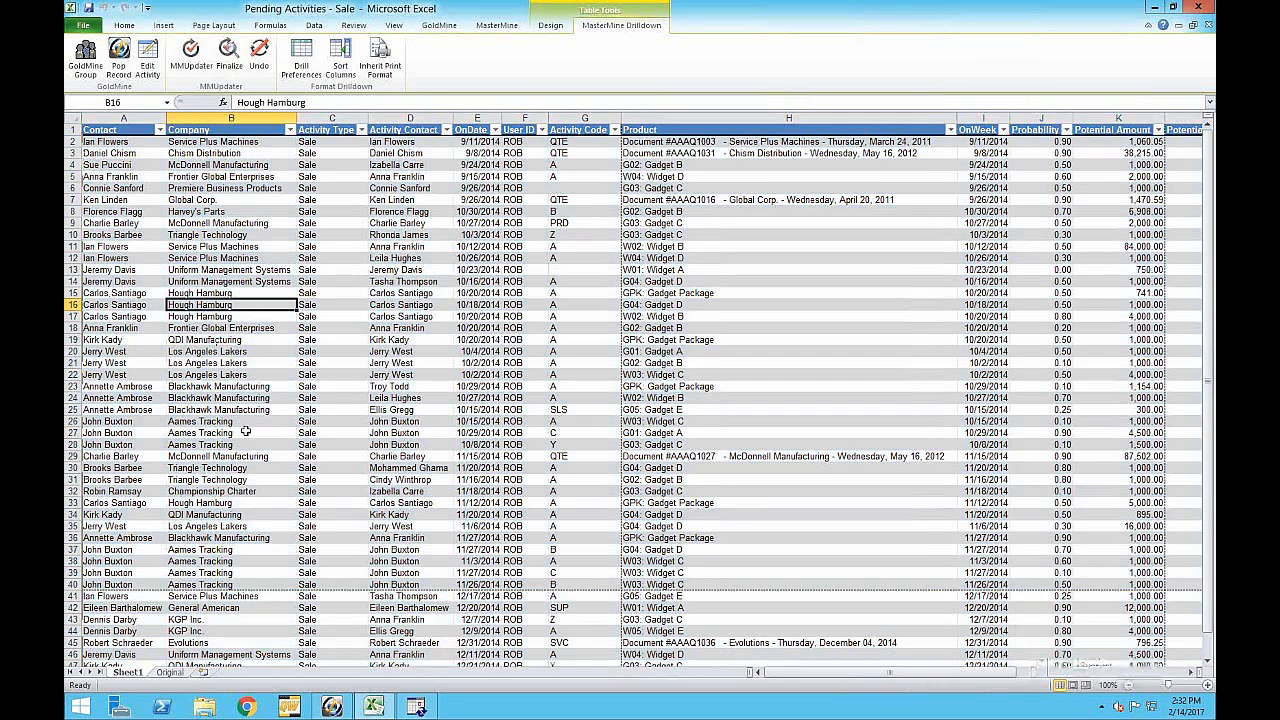
Return to the Original sheet, start adding a query field, and look through the database fields of the CA (Cal) table.
{"action": "left_click", "coordinate": [170, 673]}
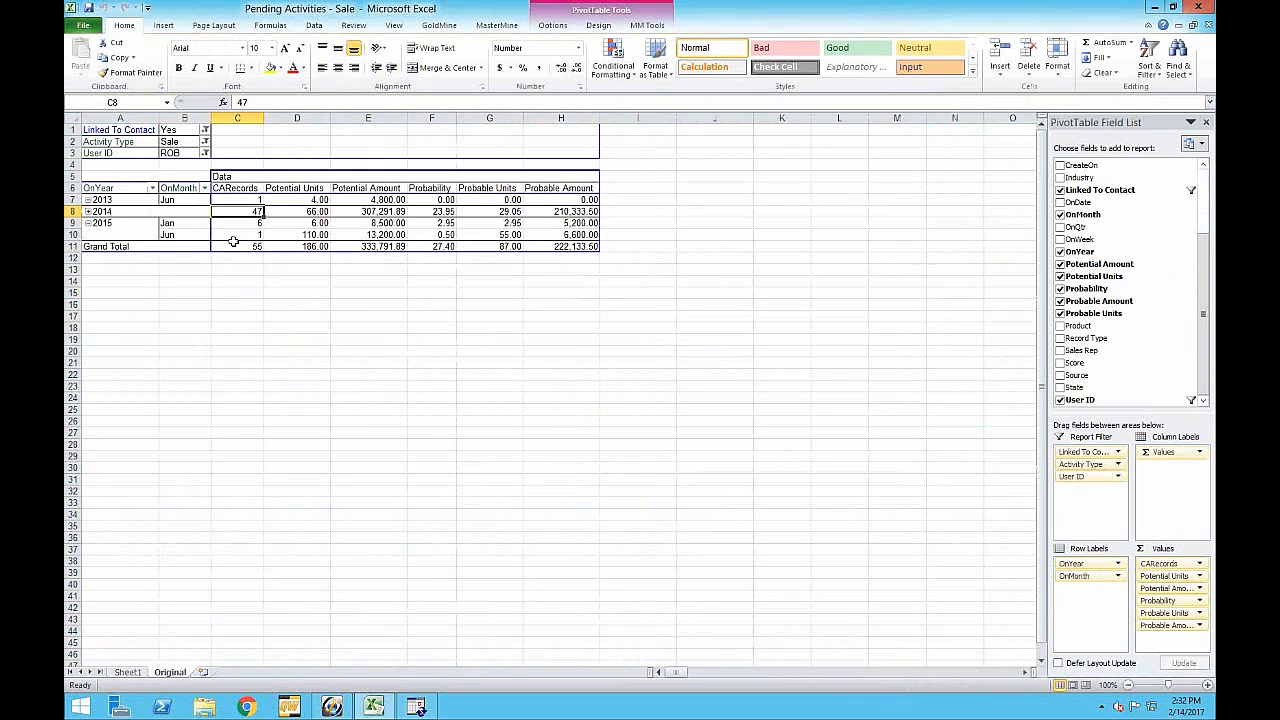
{"action": "left_click", "coordinate": [647, 25]}
{"action": "left_click", "coordinate": [120, 68]}
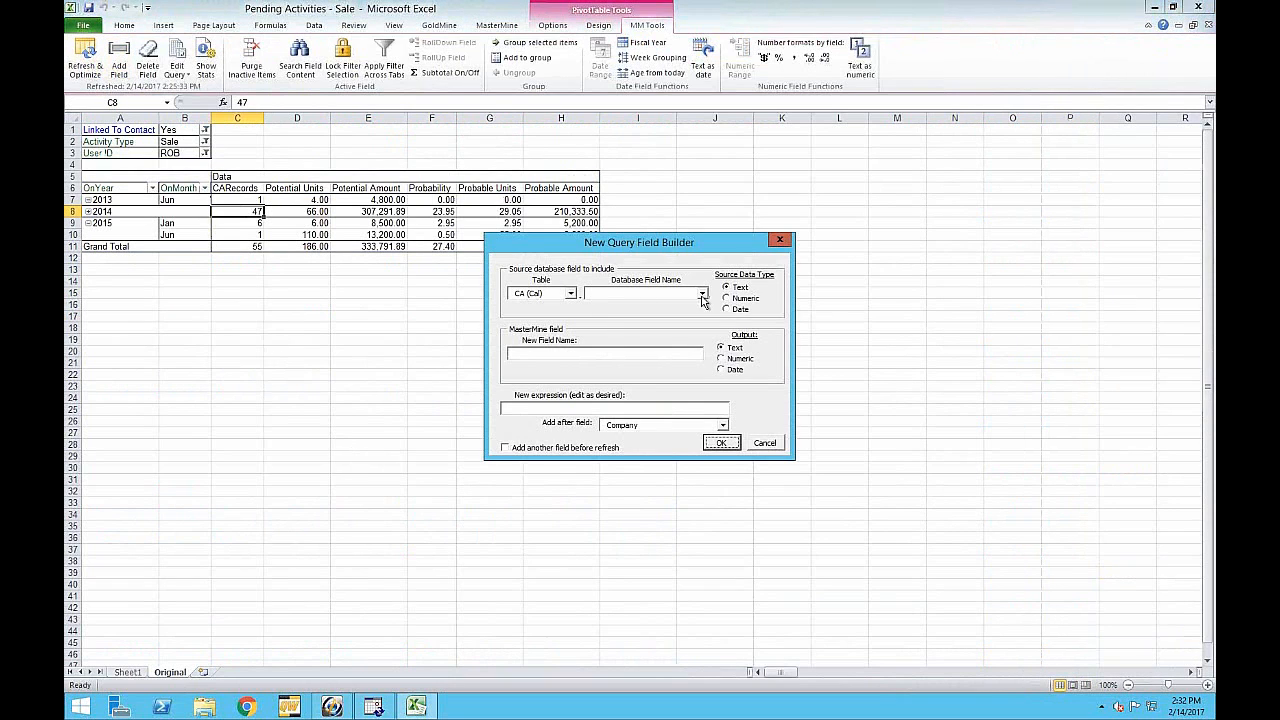
{"action": "left_click", "coordinate": [702, 294]}
{"action": "left_click_drag", "start_coordinate": [705, 332], "coordinate": [705, 358]}
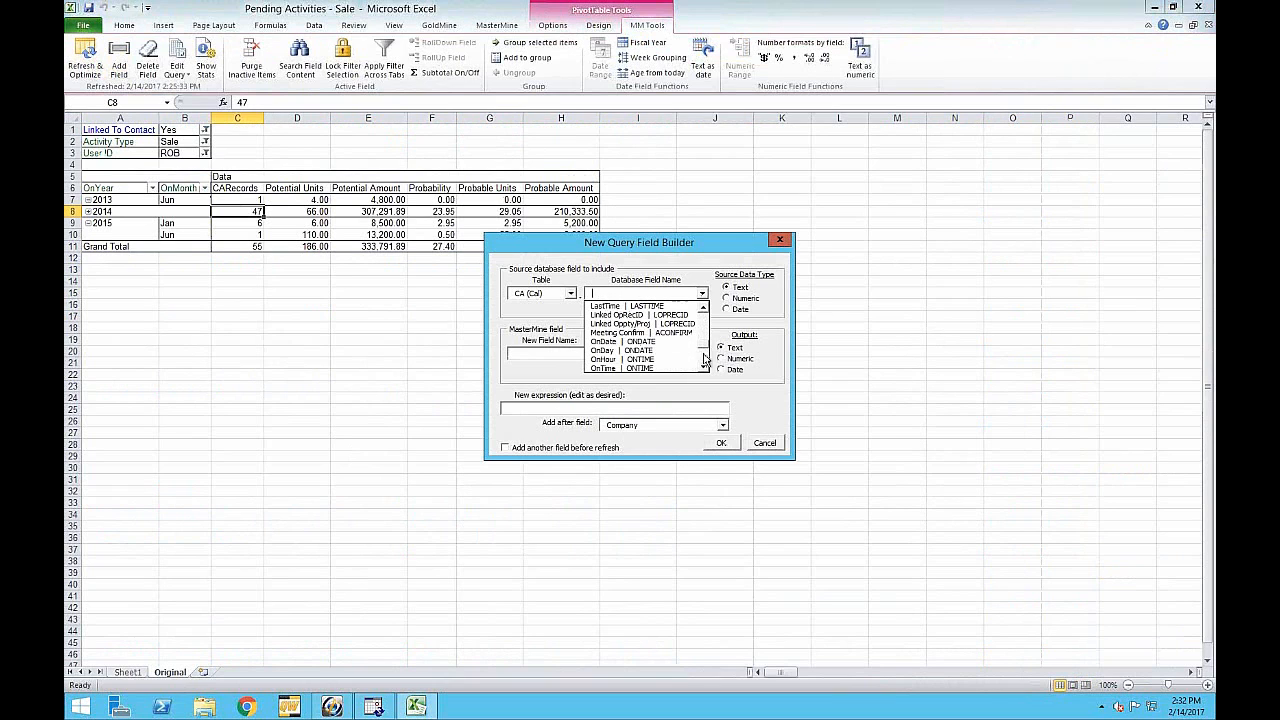
{"action": "left_click", "coordinate": [703, 359]}
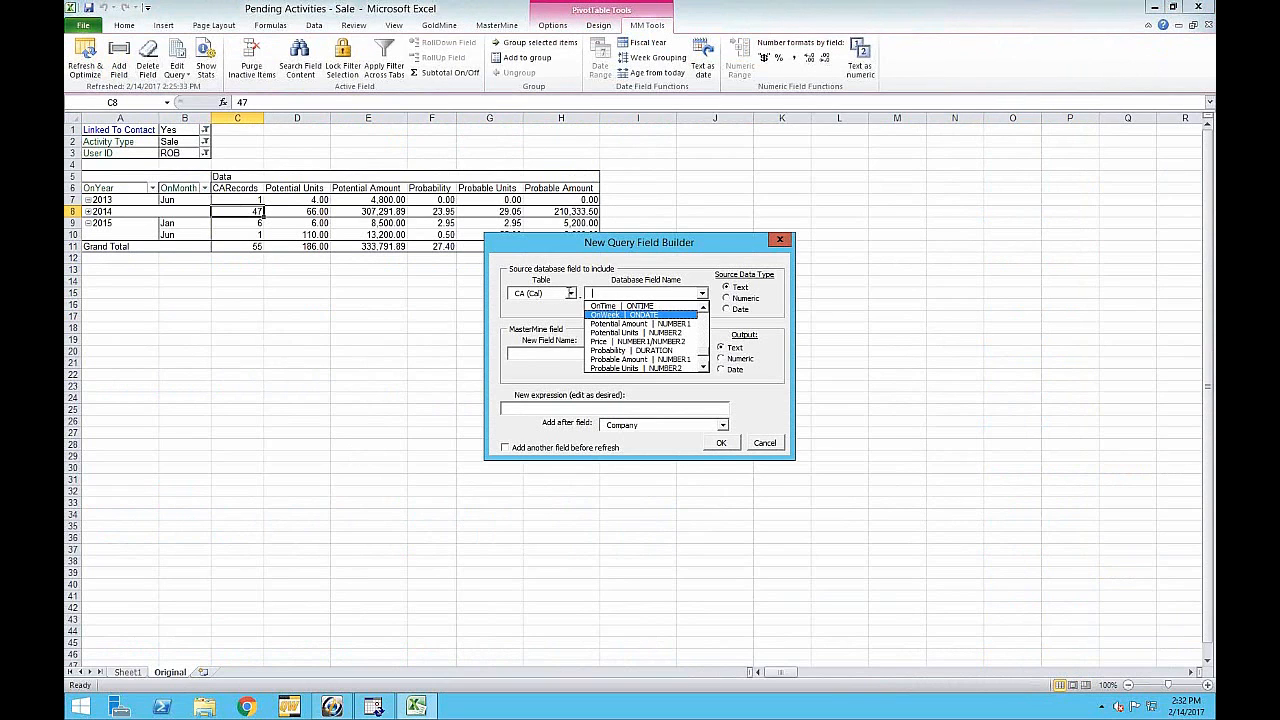
Add the PrimaryEmail text field from the C1 table to the report query, placed after Company.
{"action": "left_click", "coordinate": [572, 296]}
{"action": "left_click", "coordinate": [537, 310]}
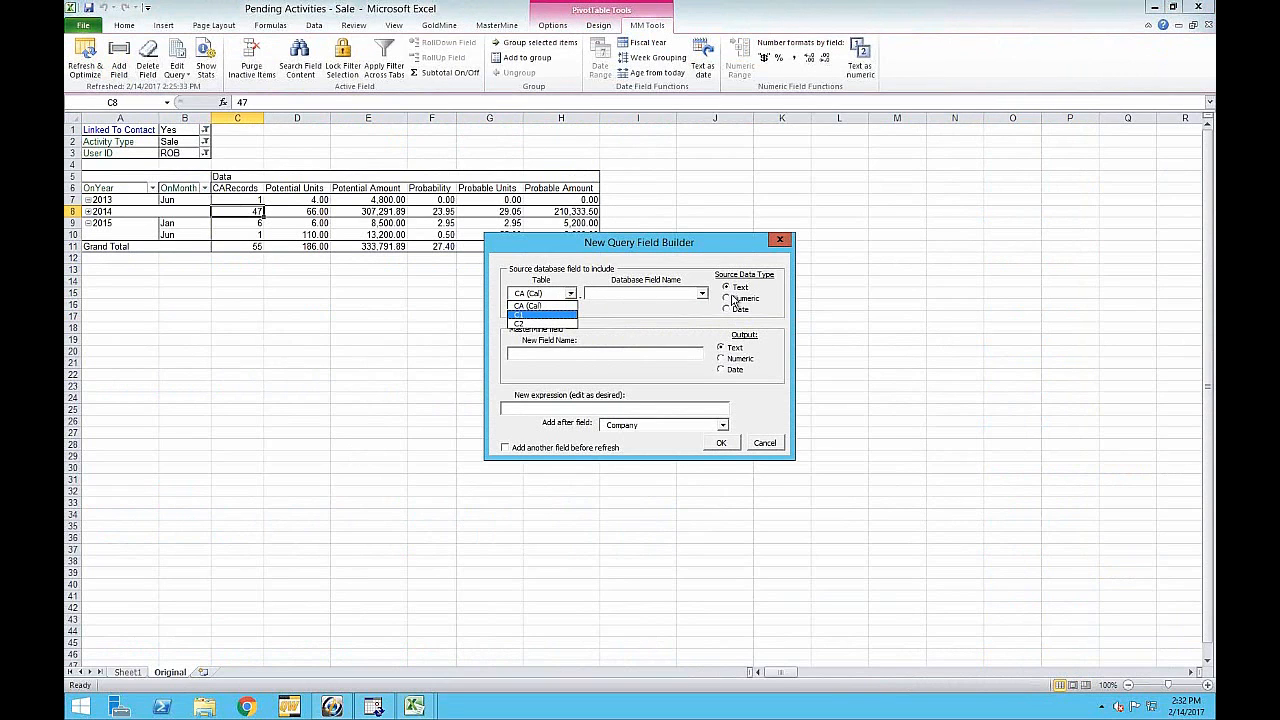
{"action": "left_click", "coordinate": [702, 293]}
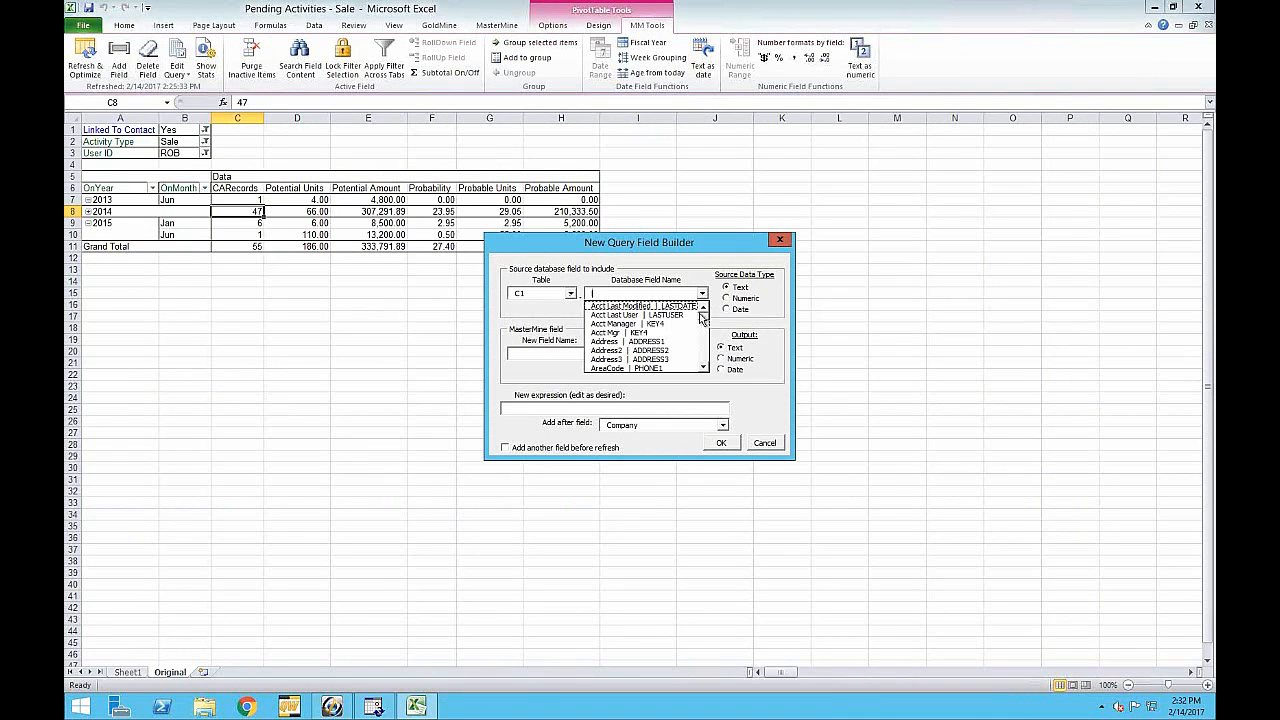
{"action": "left_click_drag", "start_coordinate": [701, 318], "coordinate": [703, 346]}
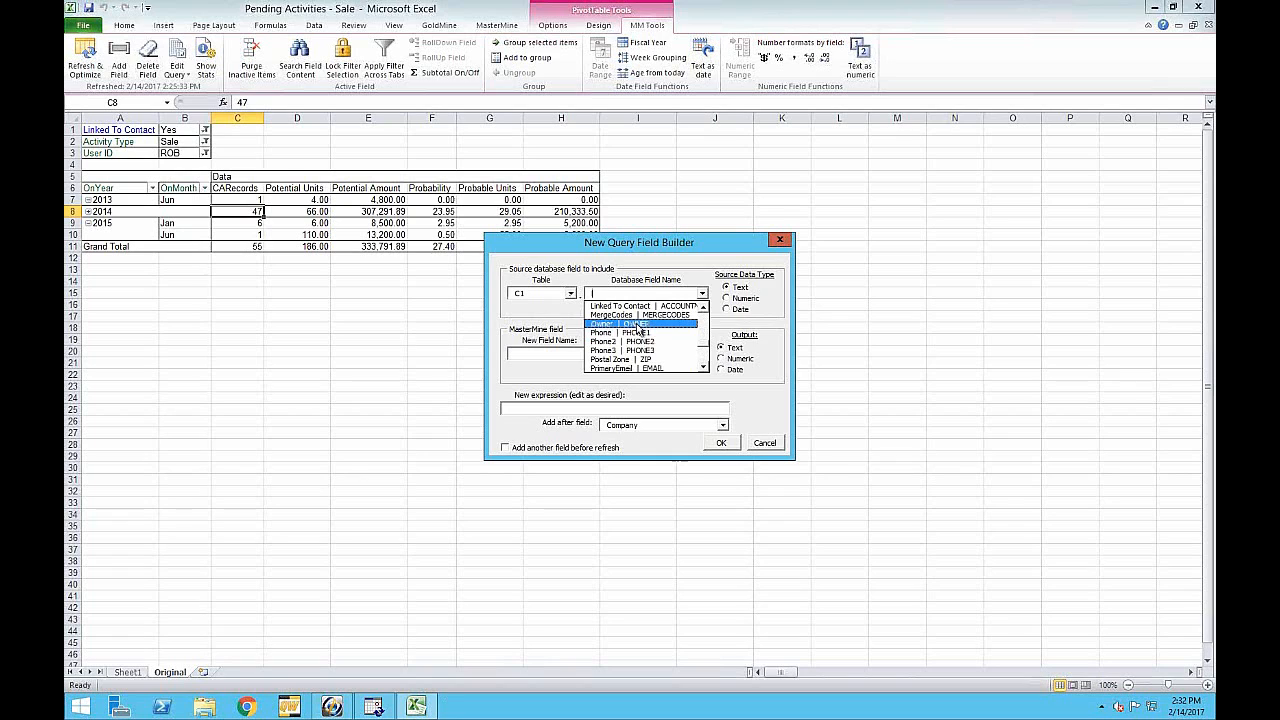
{"action": "left_click", "coordinate": [630, 368]}
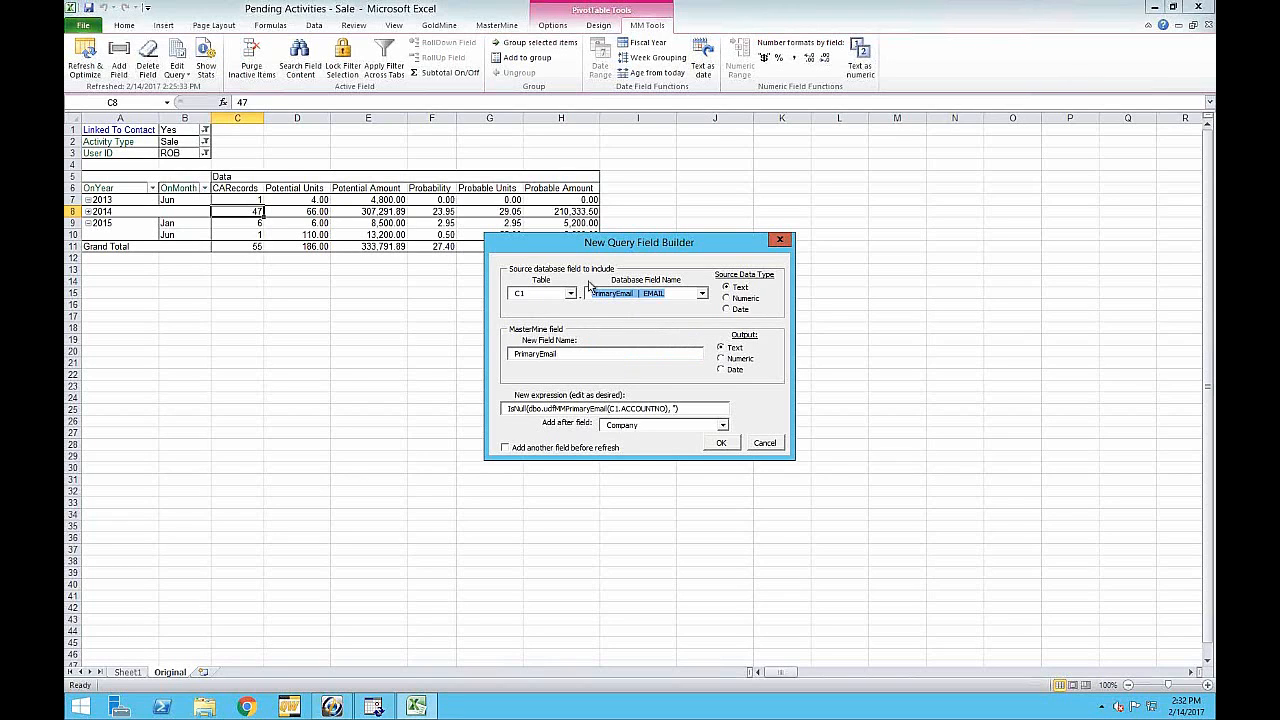
{"action": "left_click", "coordinate": [719, 445]}
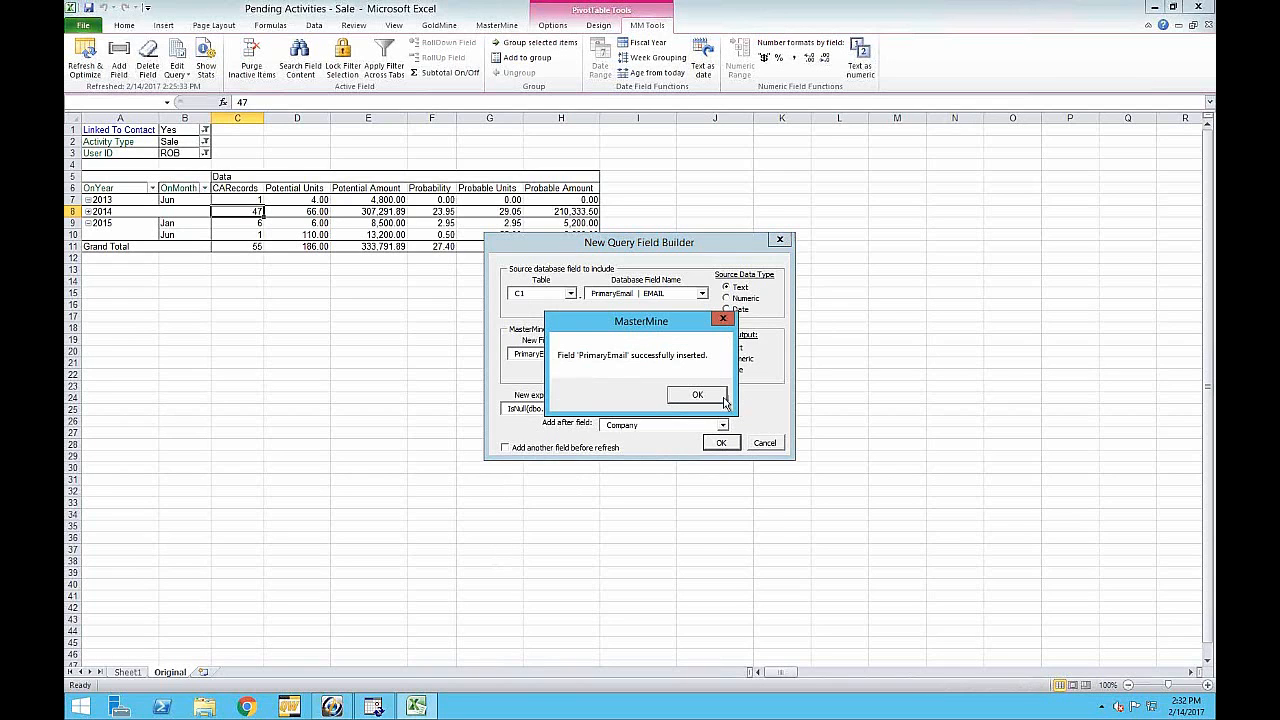
{"action": "left_click", "coordinate": [700, 396]}
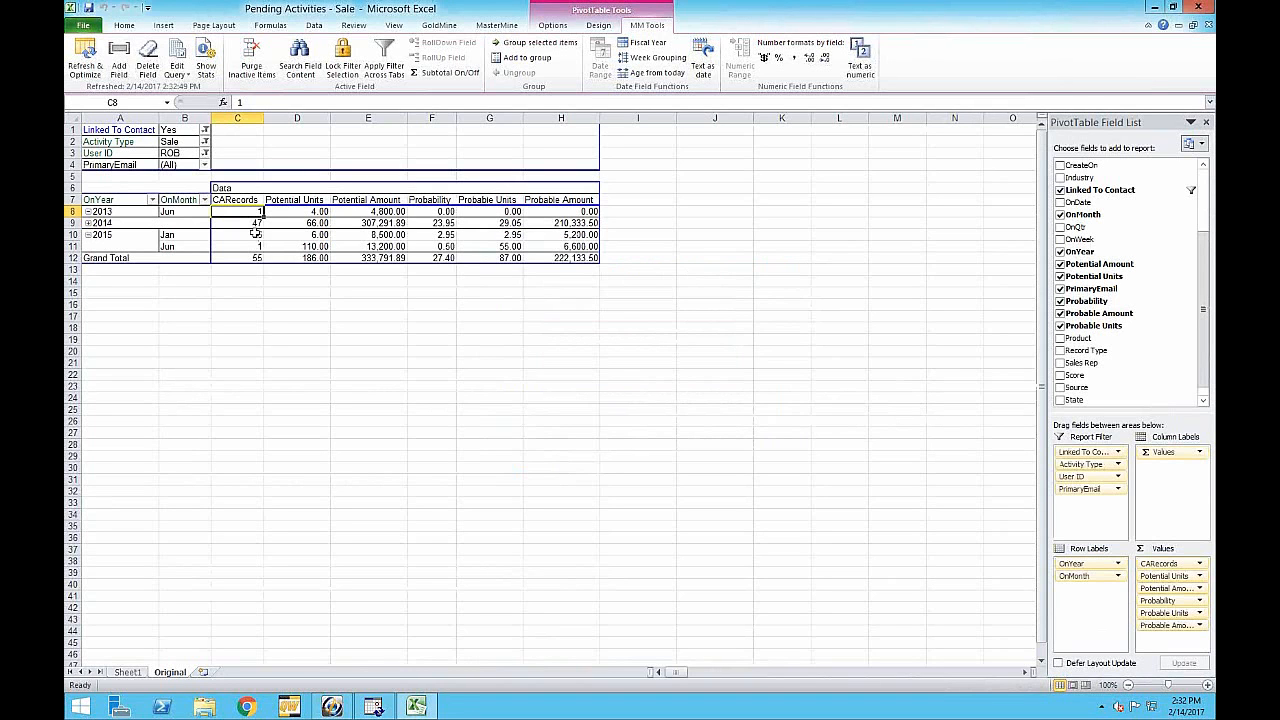
Drill down into the 2014 CARecords value again to list its activities including the PrimaryEmail column.
{"action": "left_click", "coordinate": [248, 224]}
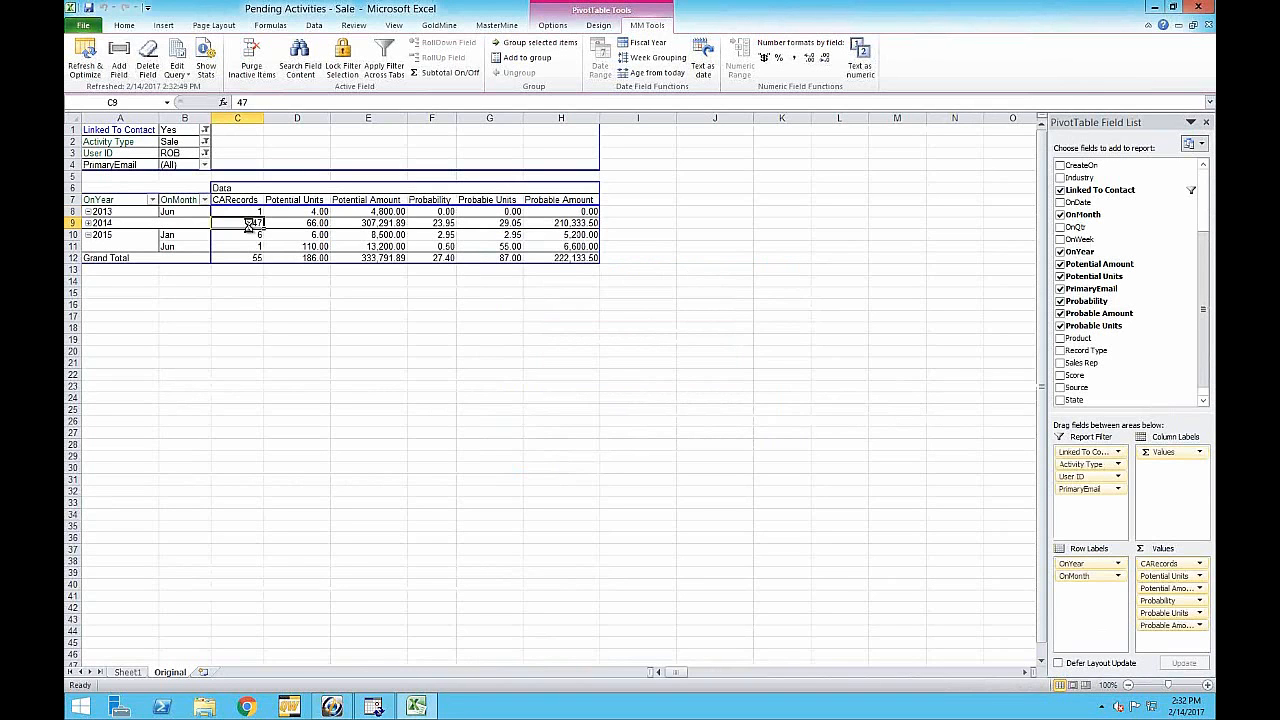
{"action": "double_click", "coordinate": [248, 224]}
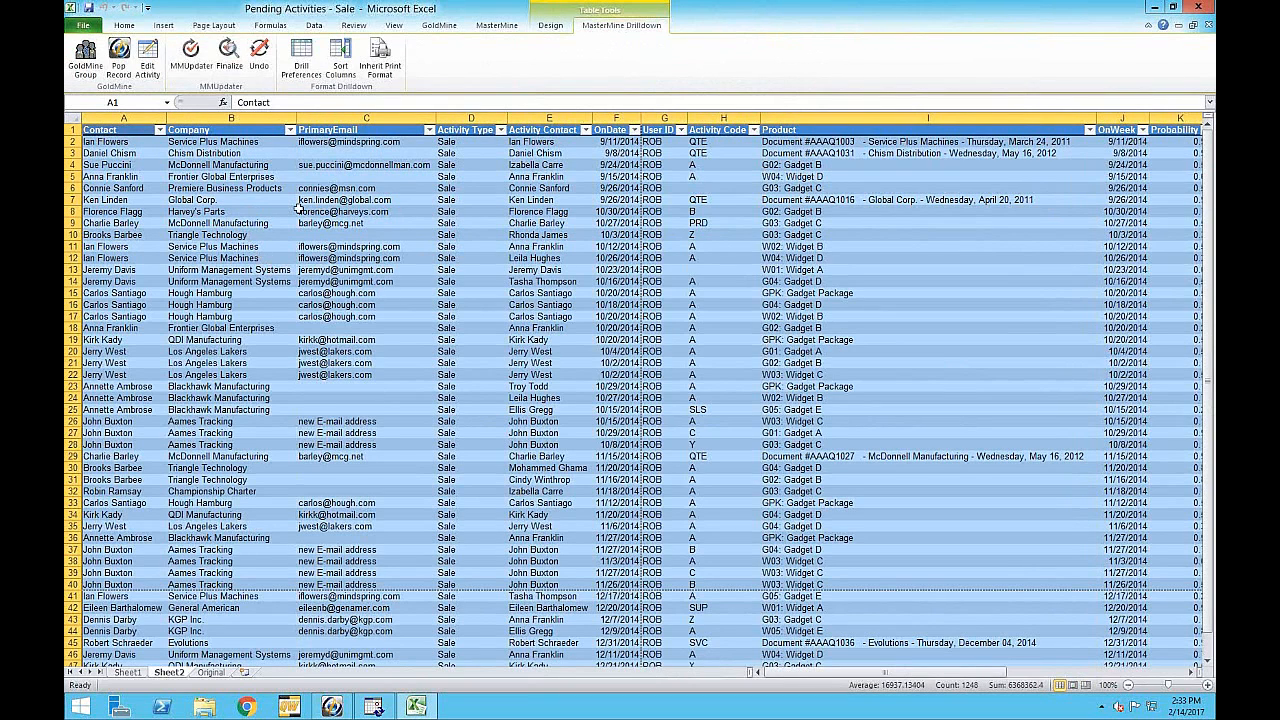
{"action": "left_click", "coordinate": [298, 202]}
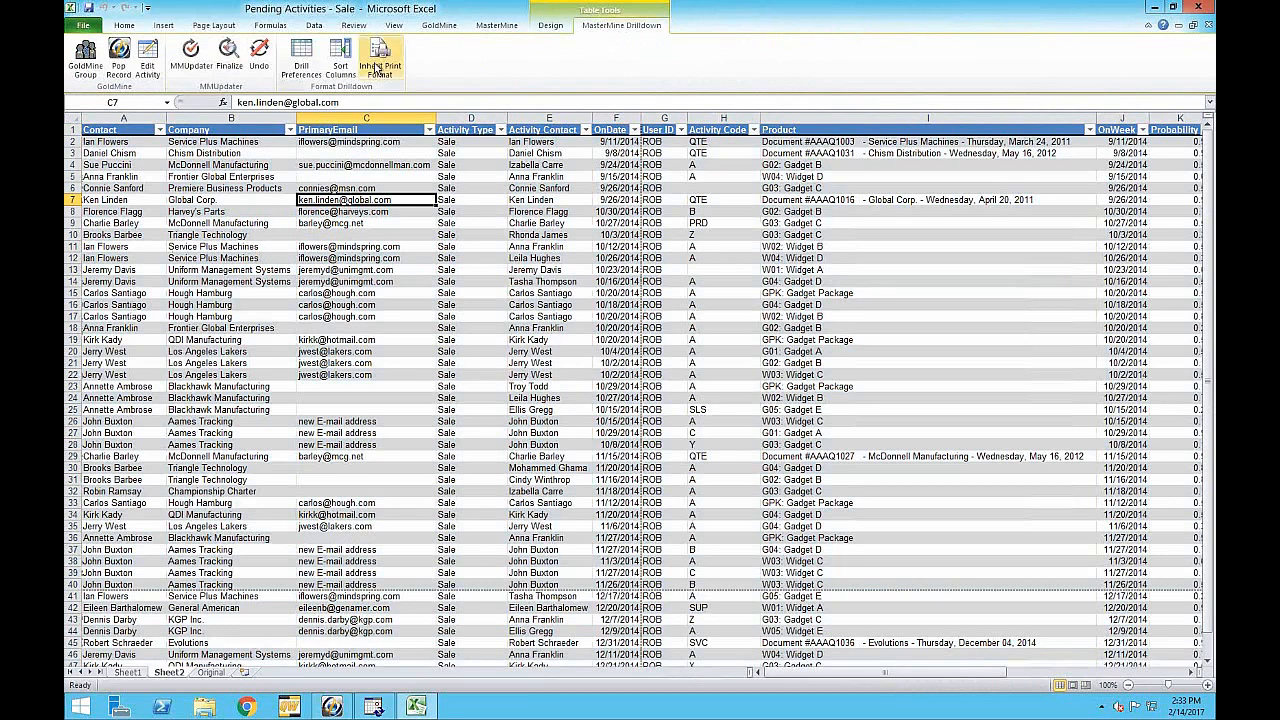
Set up an export of the current drilldown sheet to a .csv file named "Upload to Mailchimp.csv".
{"action": "left_click", "coordinate": [496, 26]}
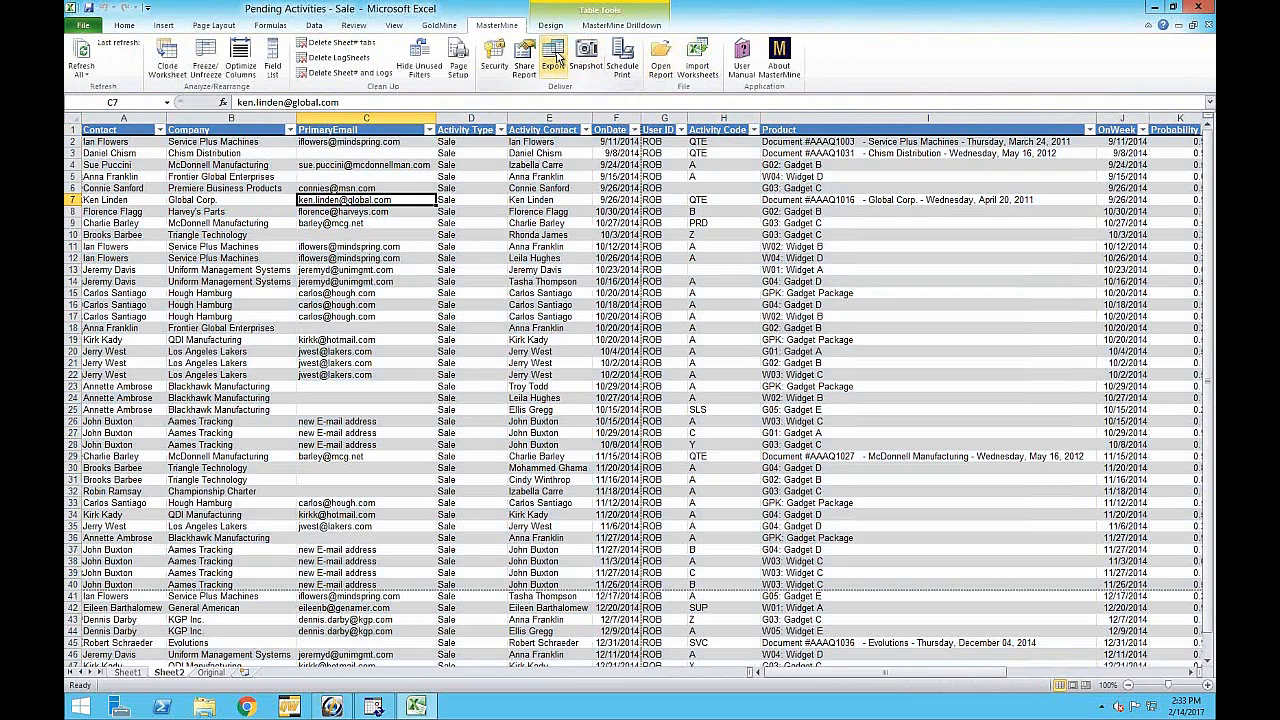
{"action": "left_click", "coordinate": [554, 58]}
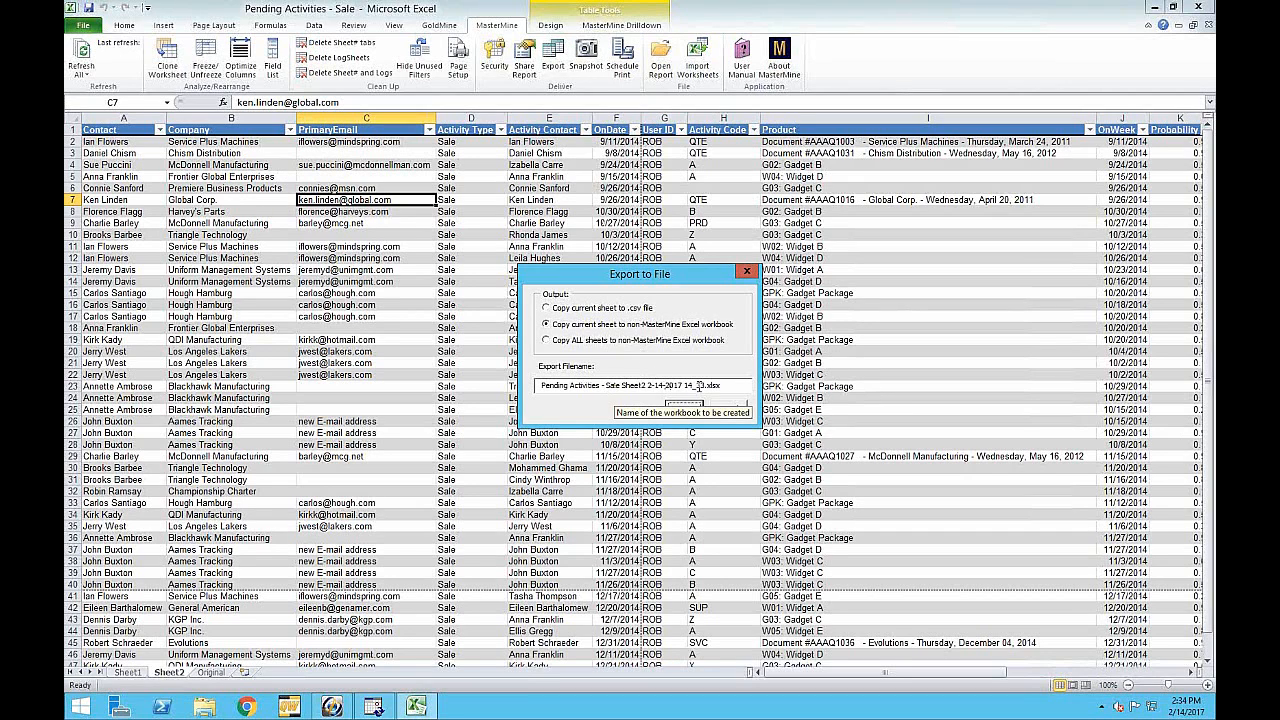
{"action": "left_click", "coordinate": [553, 310]}
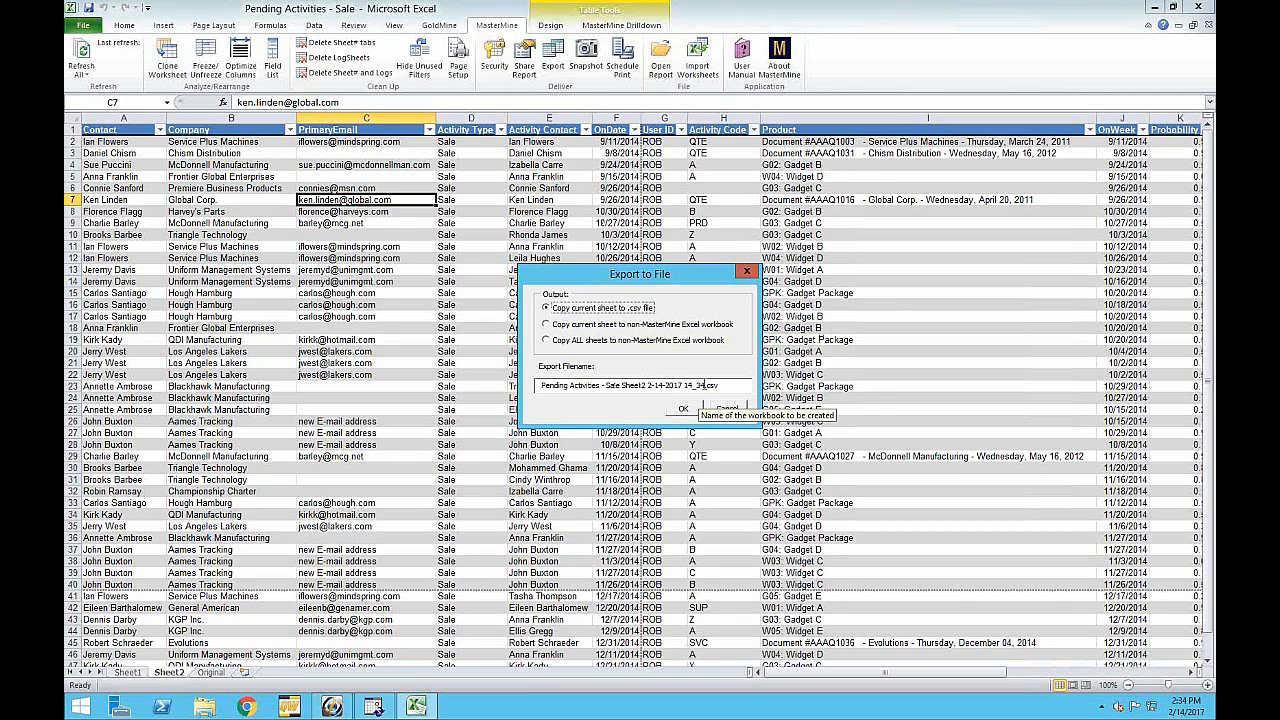
{"action": "left_click_drag", "start_coordinate": [704, 385], "coordinate": [520, 413]}
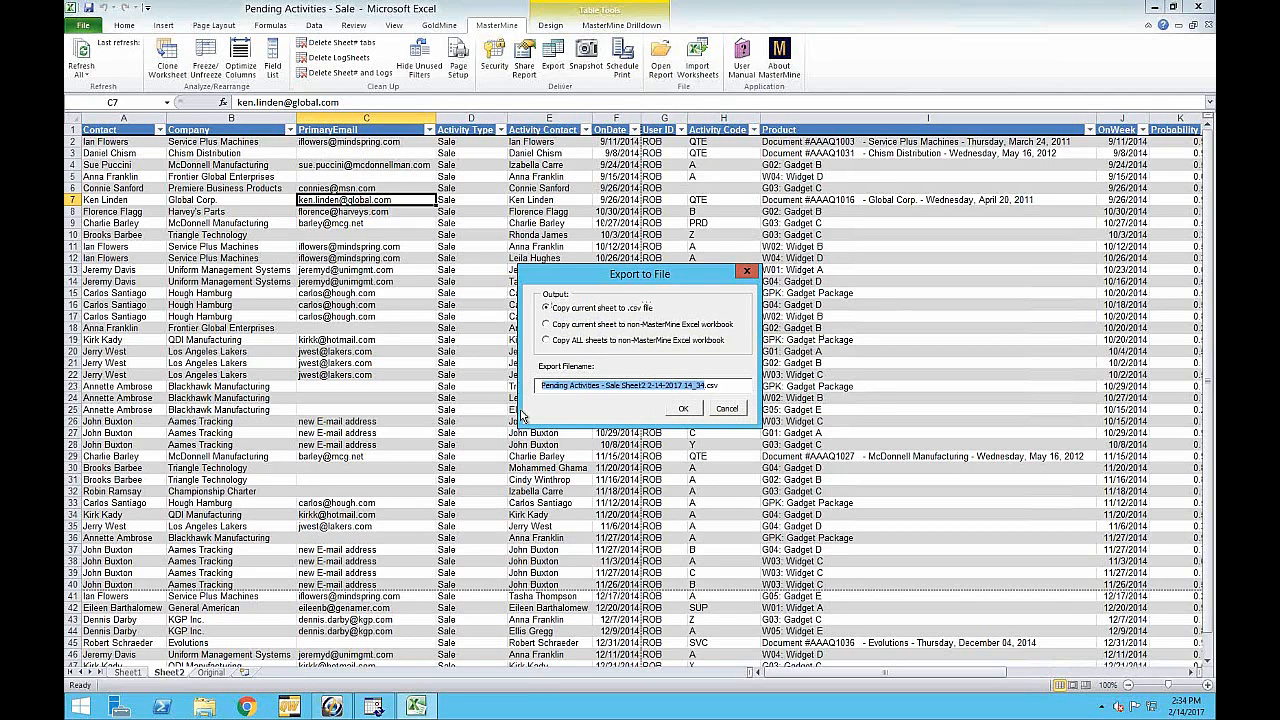
{"action": "type", "text": "Upload to Mailchimp"}
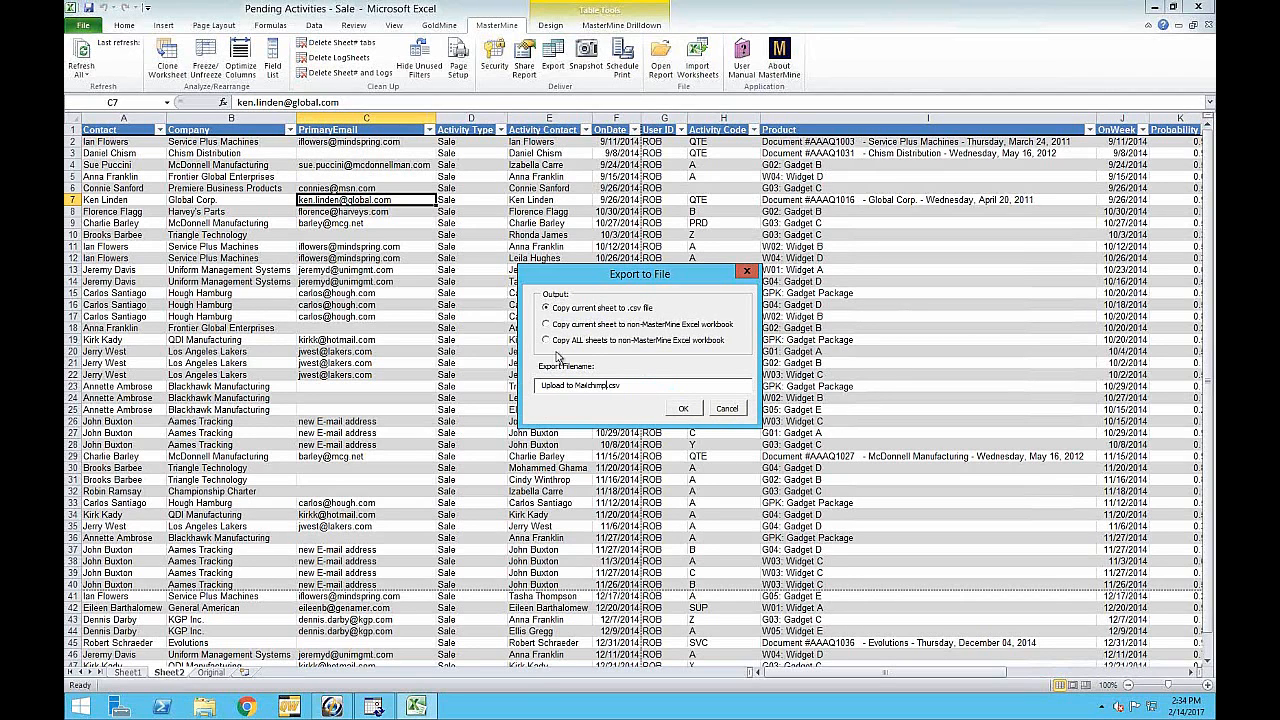
Export the sheet as "Upload to Mailchimp" in CSV format to the Desktop, staying in the current workbook and saving the exported file's changes.
{"action": "left_click", "coordinate": [686, 410]}
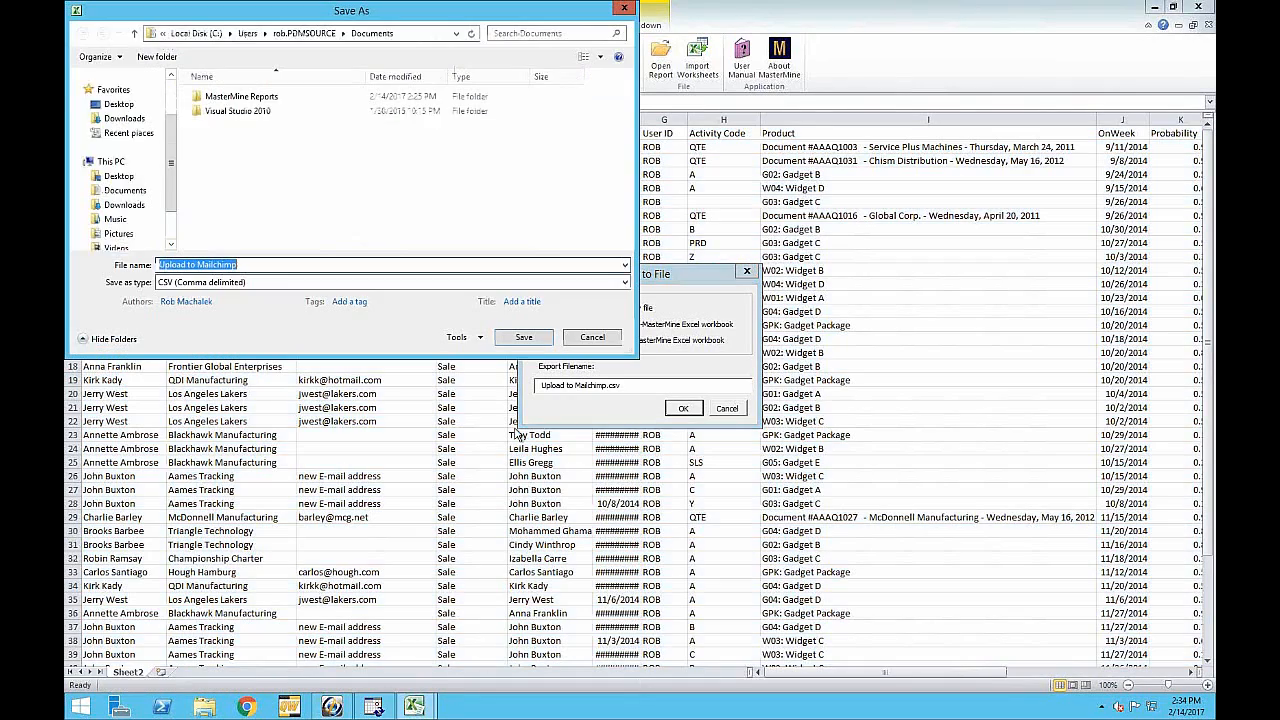
{"action": "left_click", "coordinate": [120, 137]}
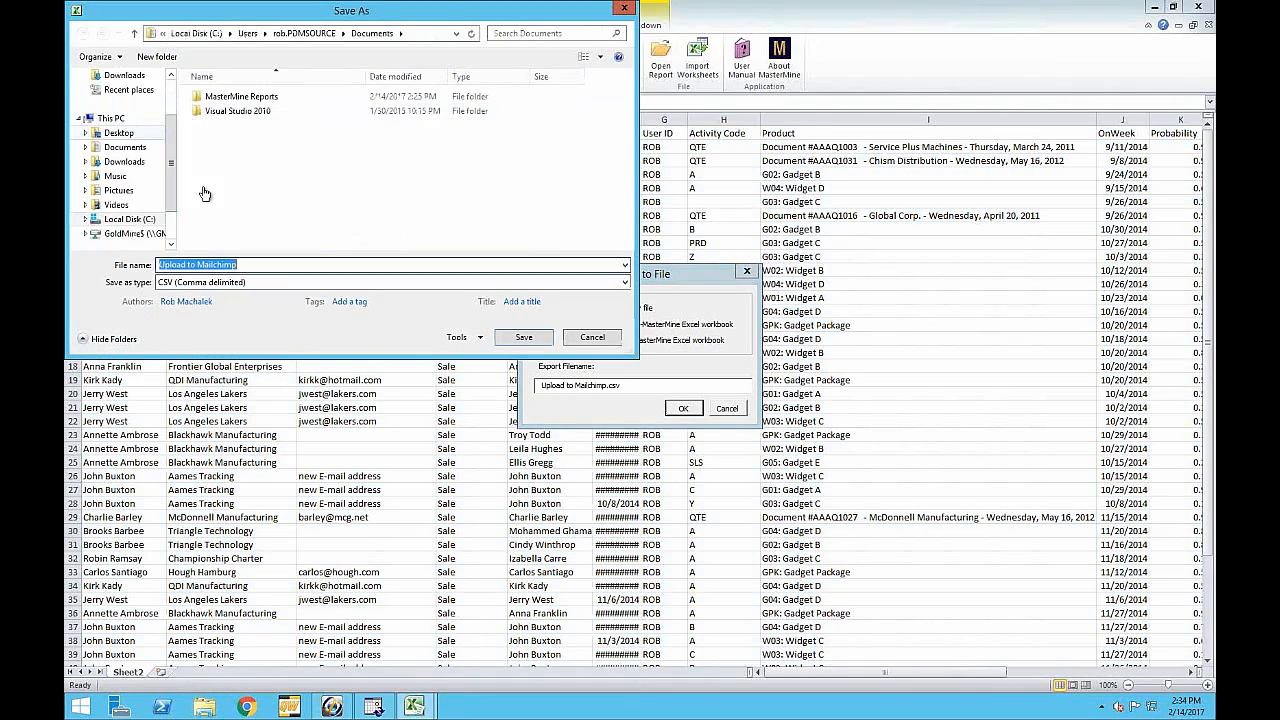
{"action": "left_click", "coordinate": [523, 337]}
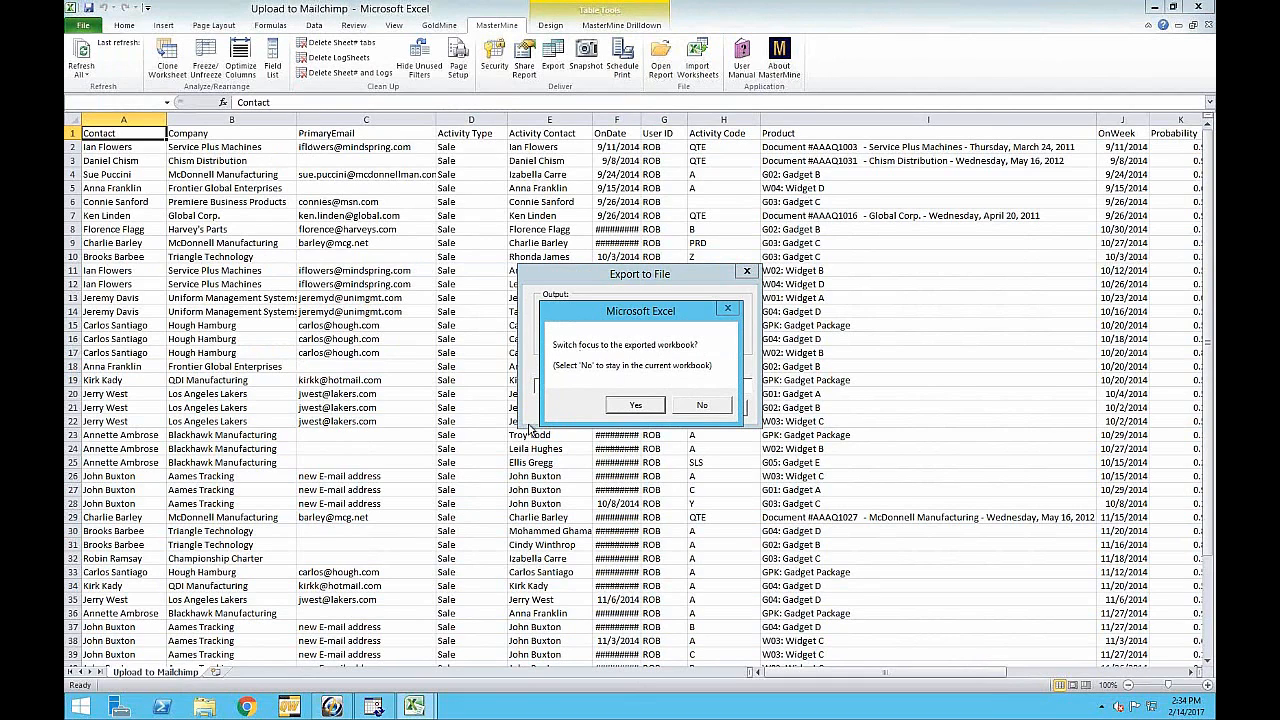
{"action": "left_click", "coordinate": [702, 405]}
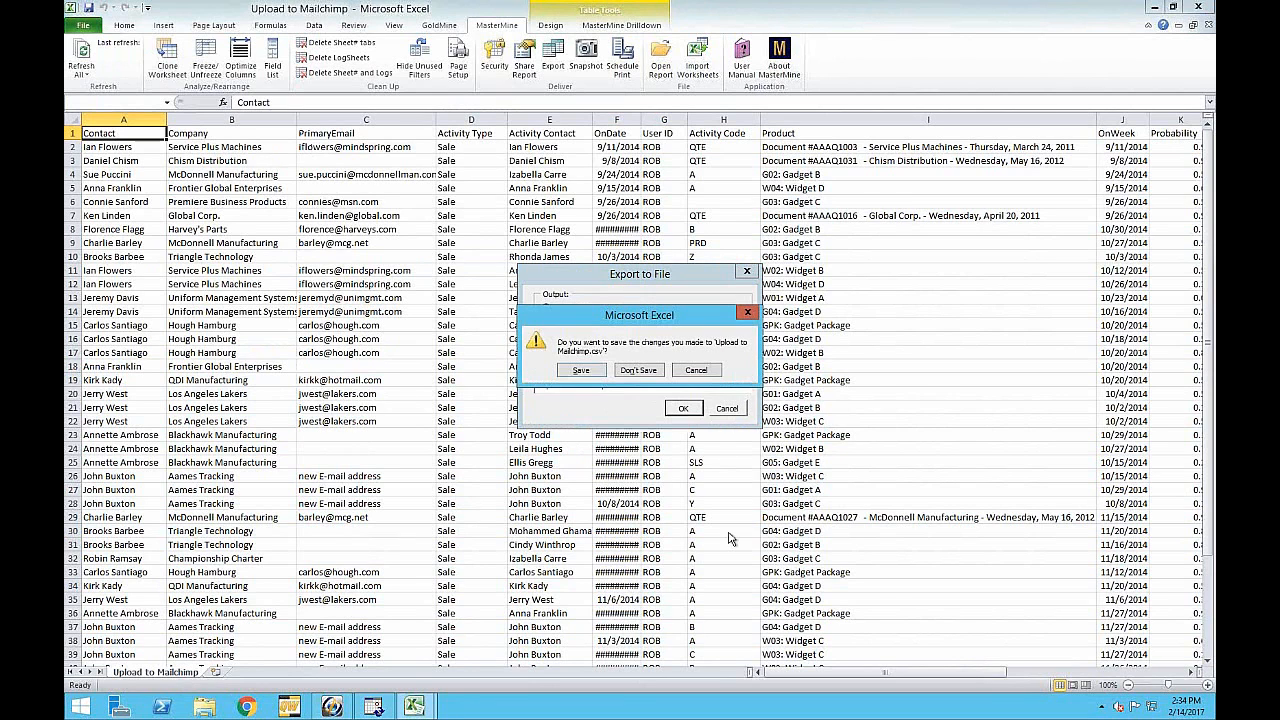
{"action": "left_click", "coordinate": [592, 373]}
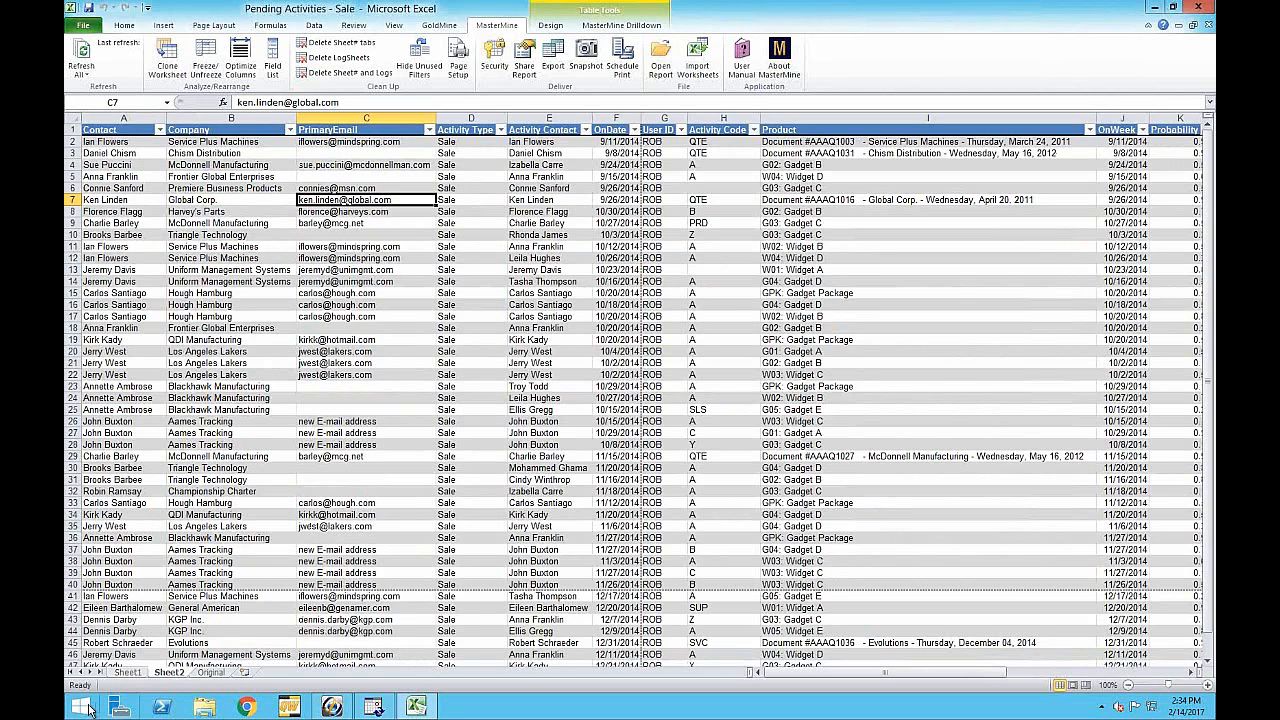
Check the desktop for the exported "Upload to Mailchimp" file and return to the Pending Activities - Sale workbook.
{"action": "left_click", "coordinate": [1155, 10]}
{"action": "left_click", "coordinate": [1154, 8]}
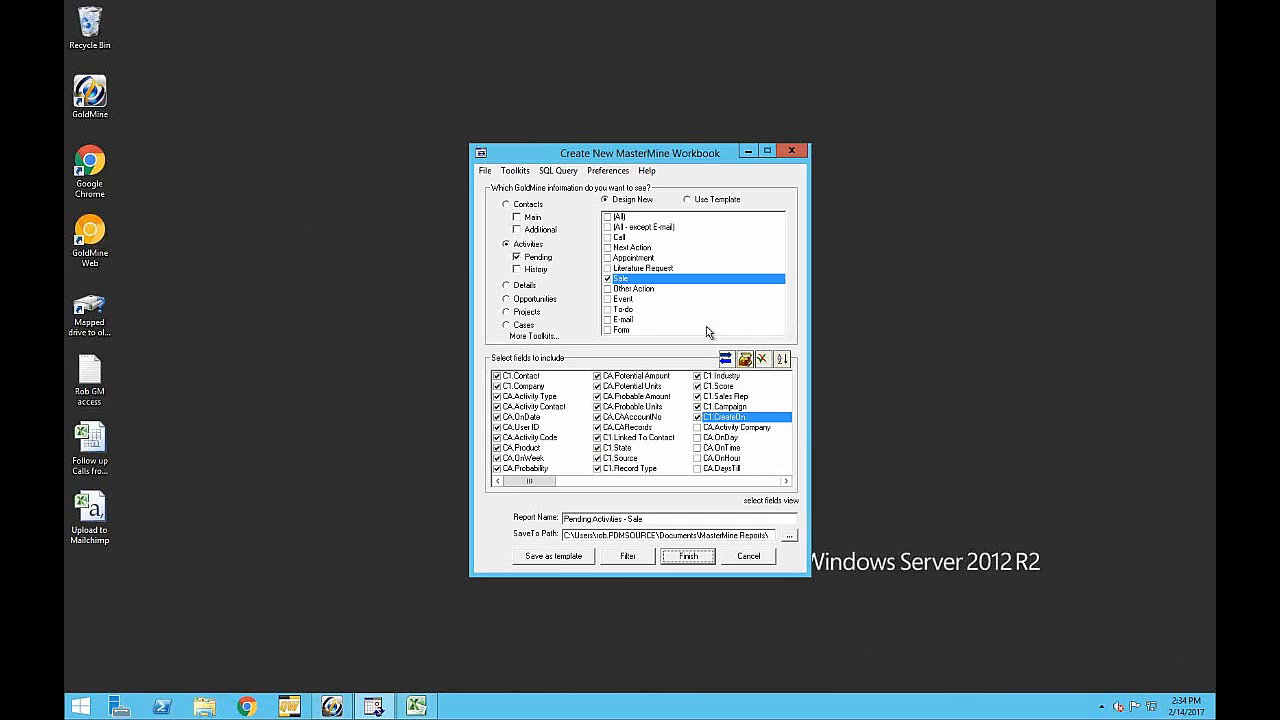
{"action": "left_click", "coordinate": [92, 515]}
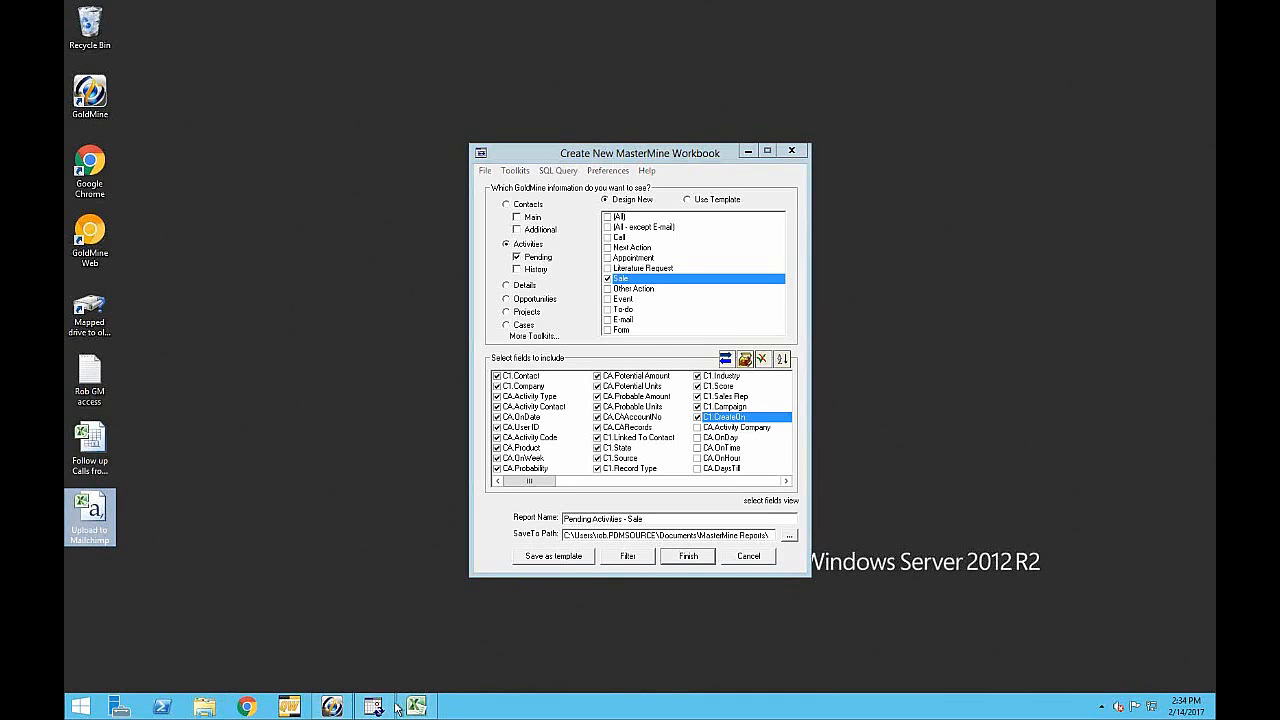
{"action": "mouse_move", "coordinate": [379, 705]}
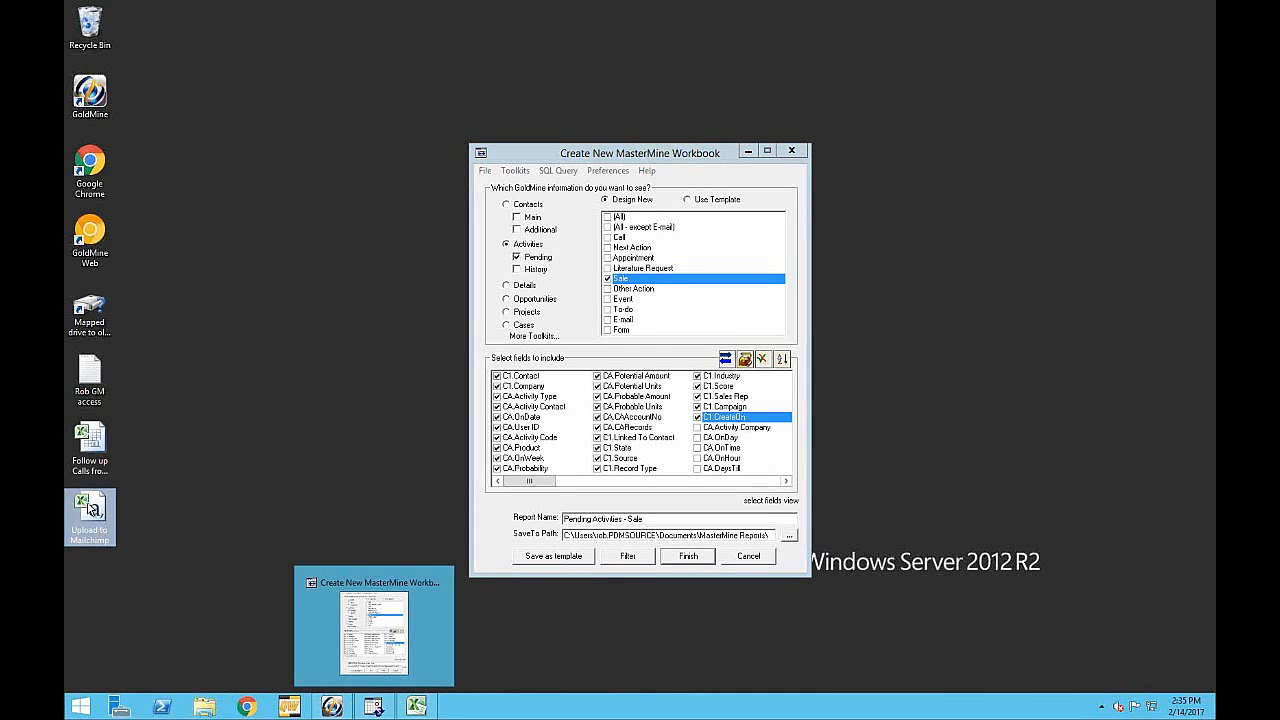
{"action": "left_click", "coordinate": [417, 707]}
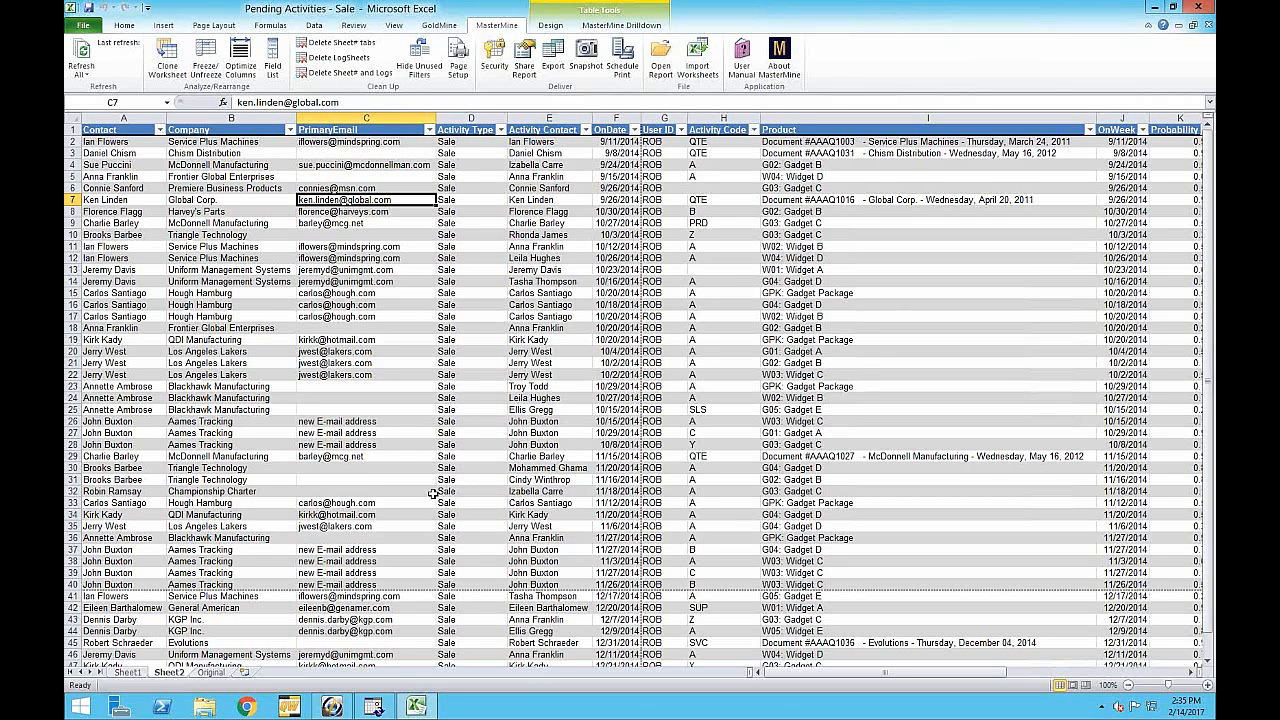
Return to the Original sheet and arrange the workbook as a smaller window beside the desktop files.
{"action": "left_click", "coordinate": [213, 673]}
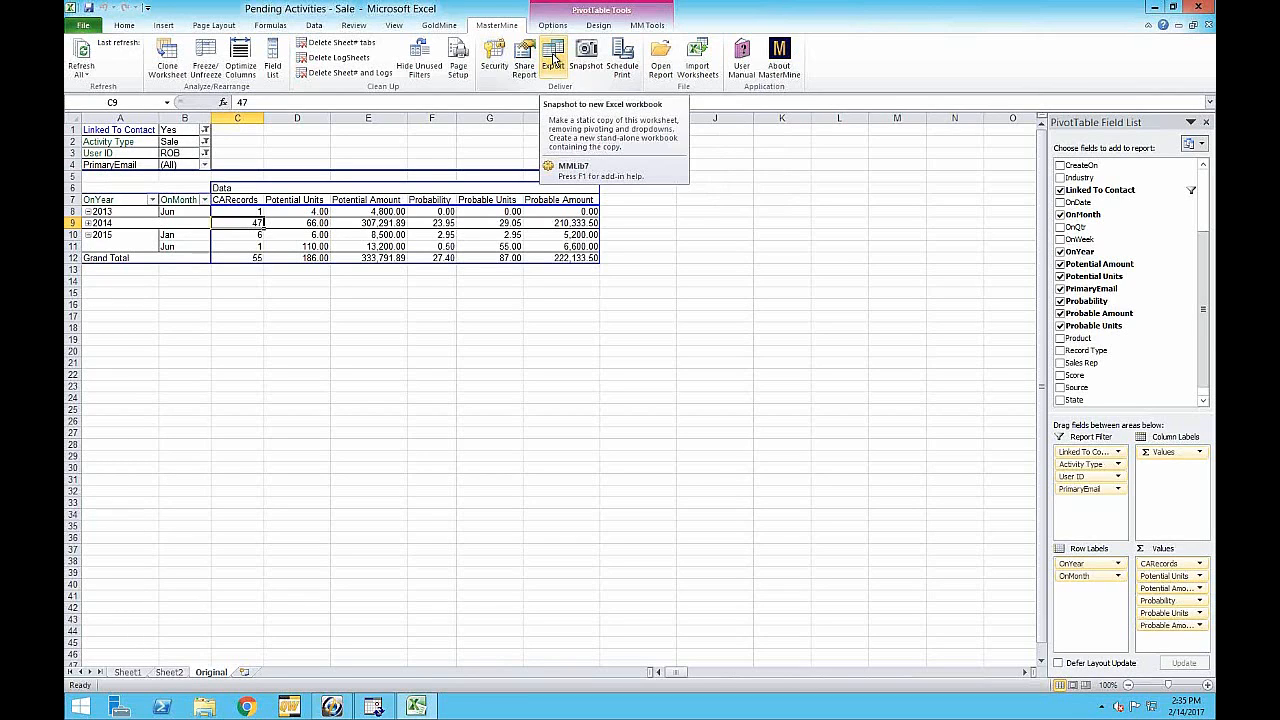
{"action": "left_click", "coordinate": [553, 60]}
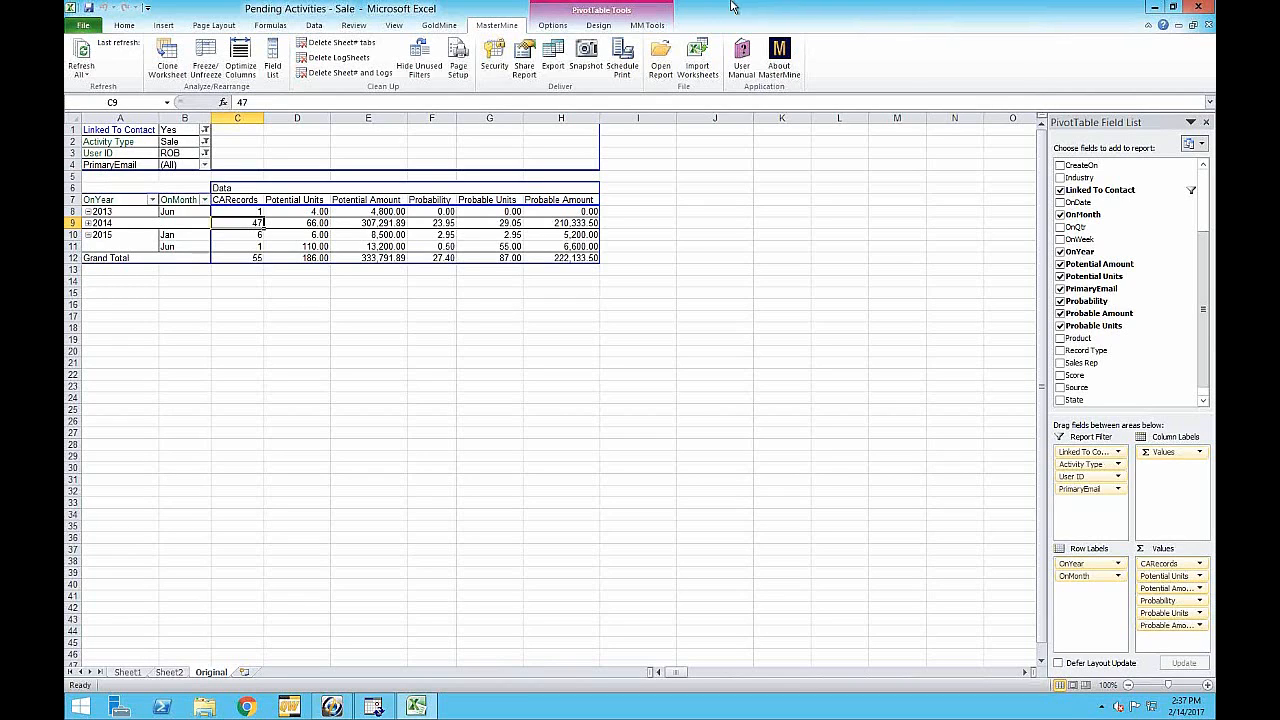
{"action": "left_click_drag", "start_coordinate": [873, 14], "coordinate": [949, 123]}
{"action": "left_click", "coordinate": [92, 443]}
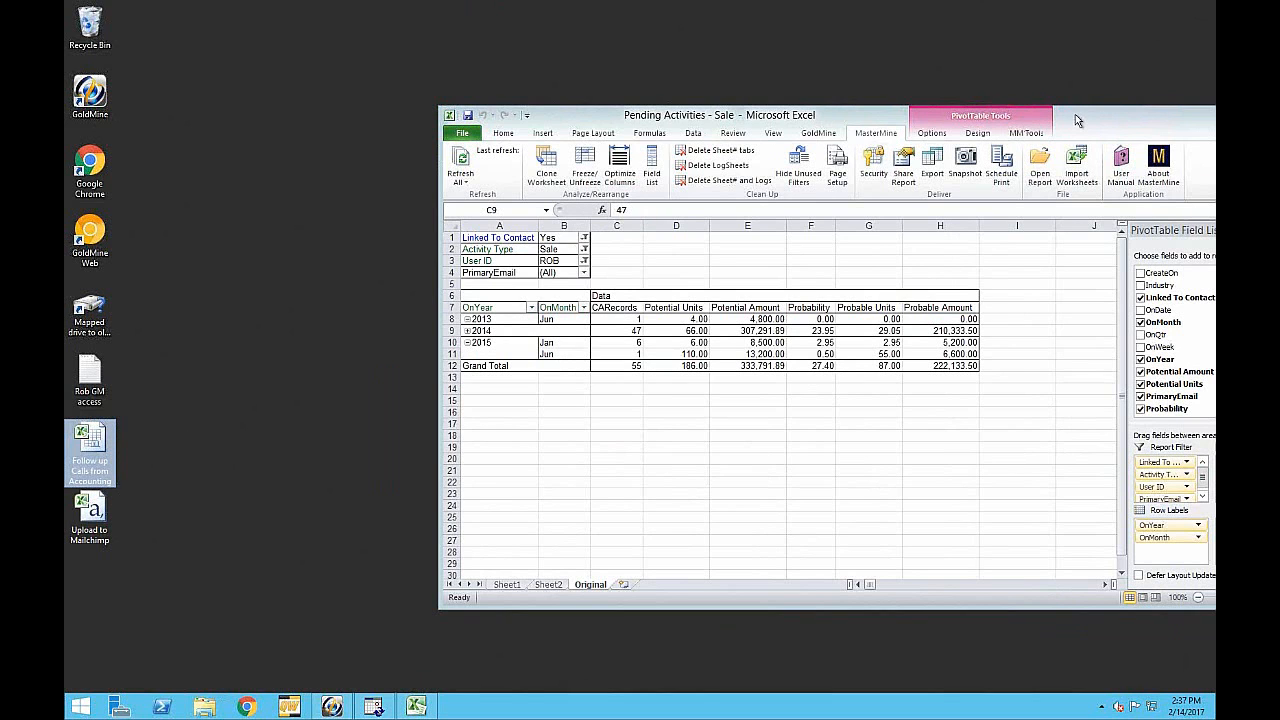
{"action": "left_click_drag", "start_coordinate": [1075, 114], "coordinate": [794, 66]}
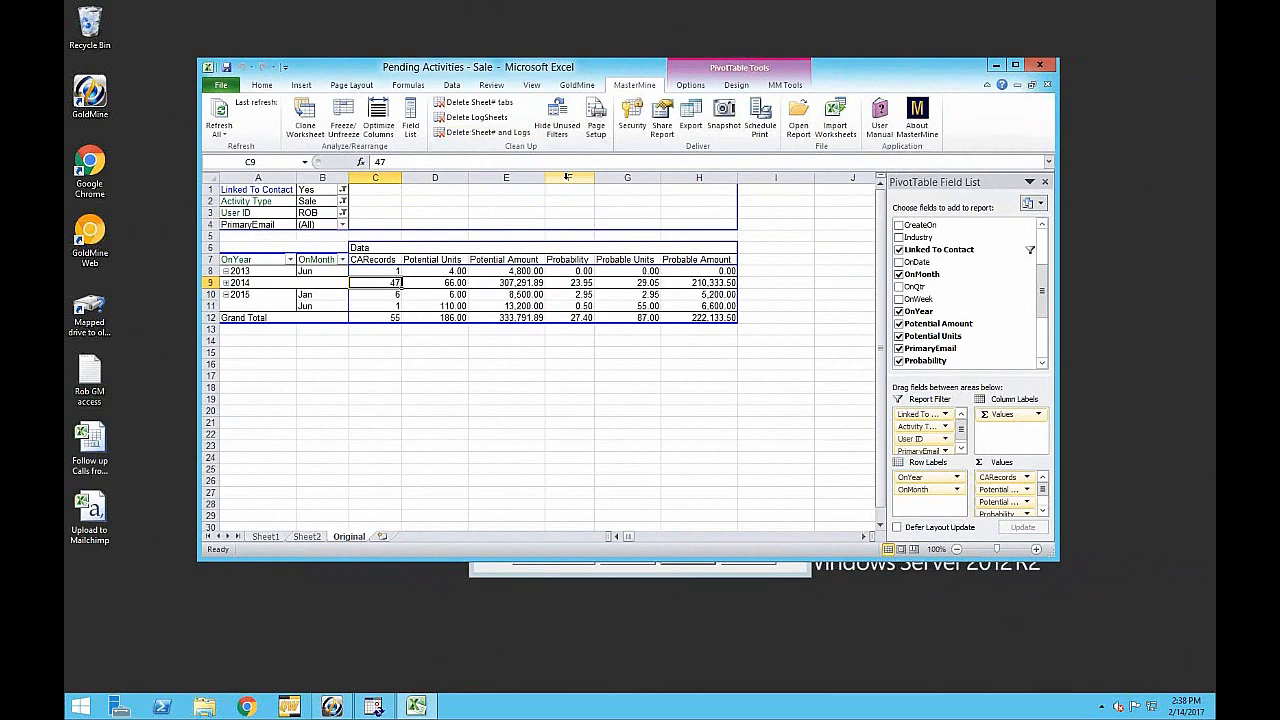
Import Sheet1 of the Desktop workbook "Follow up Calls from Accounting" into the current report workbook.
{"action": "left_click", "coordinate": [834, 117]}
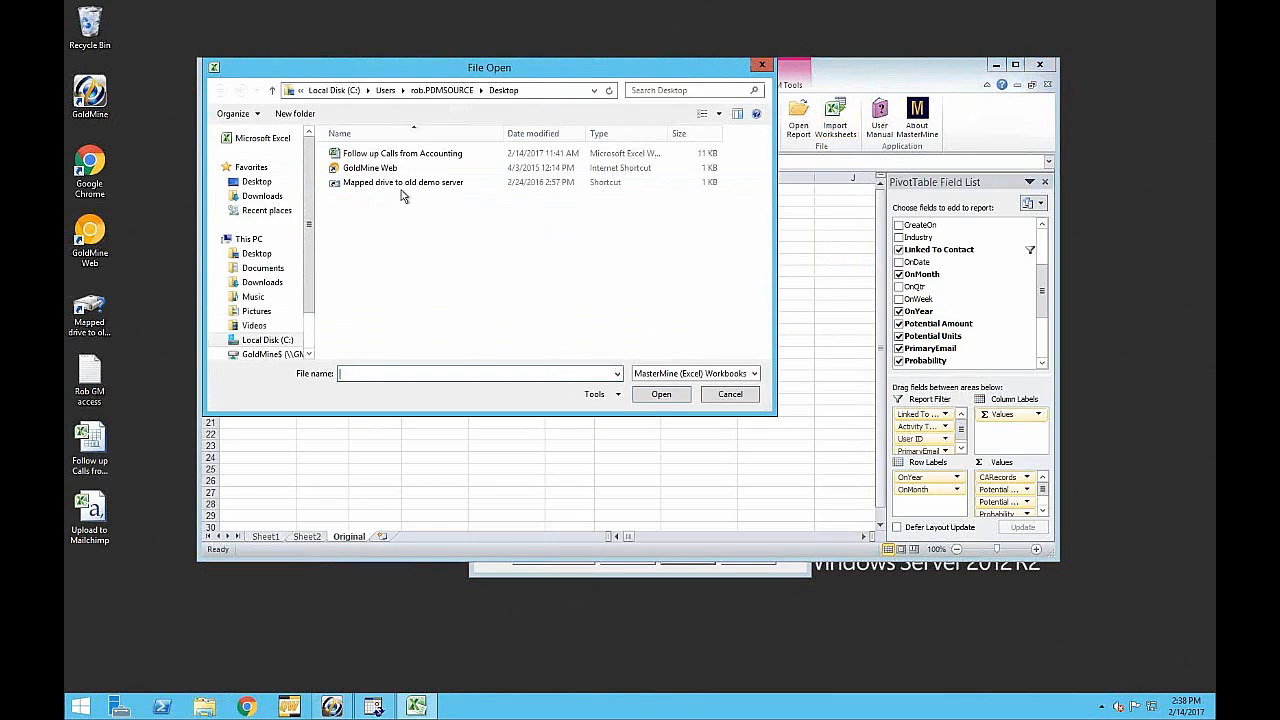
{"action": "left_click", "coordinate": [260, 256]}
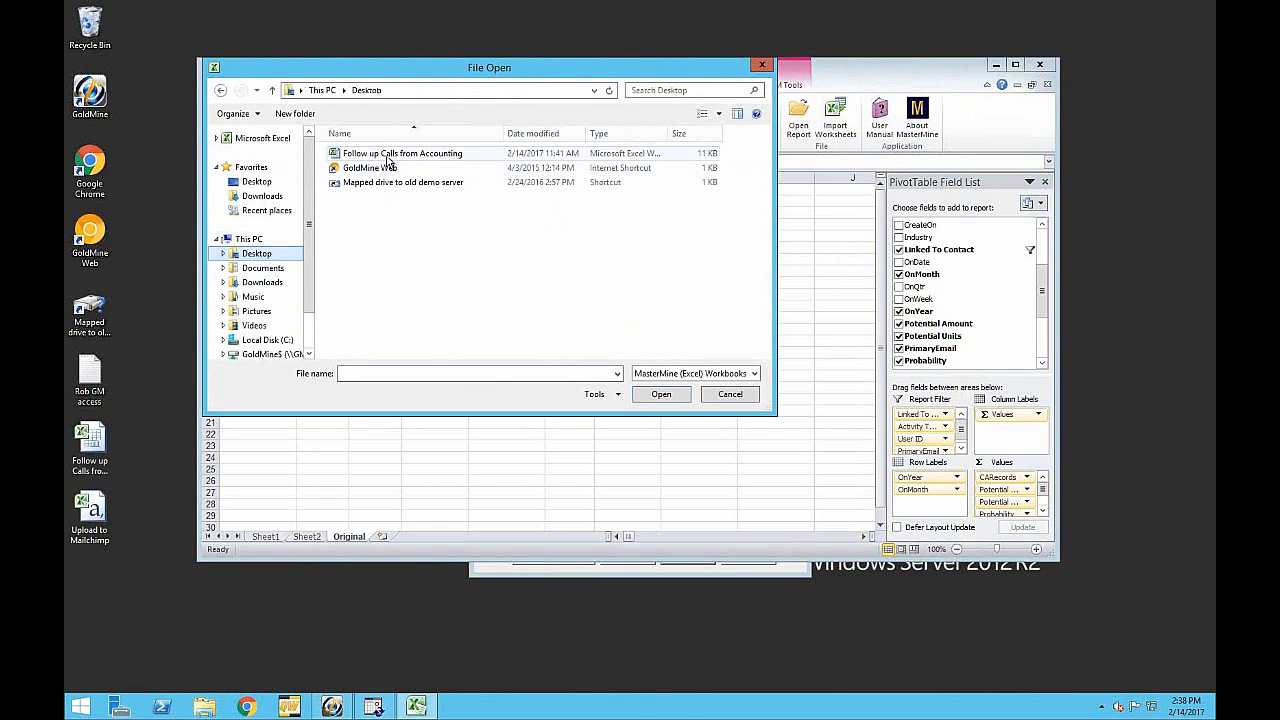
{"action": "left_click", "coordinate": [393, 156]}
{"action": "double_click", "coordinate": [393, 156]}
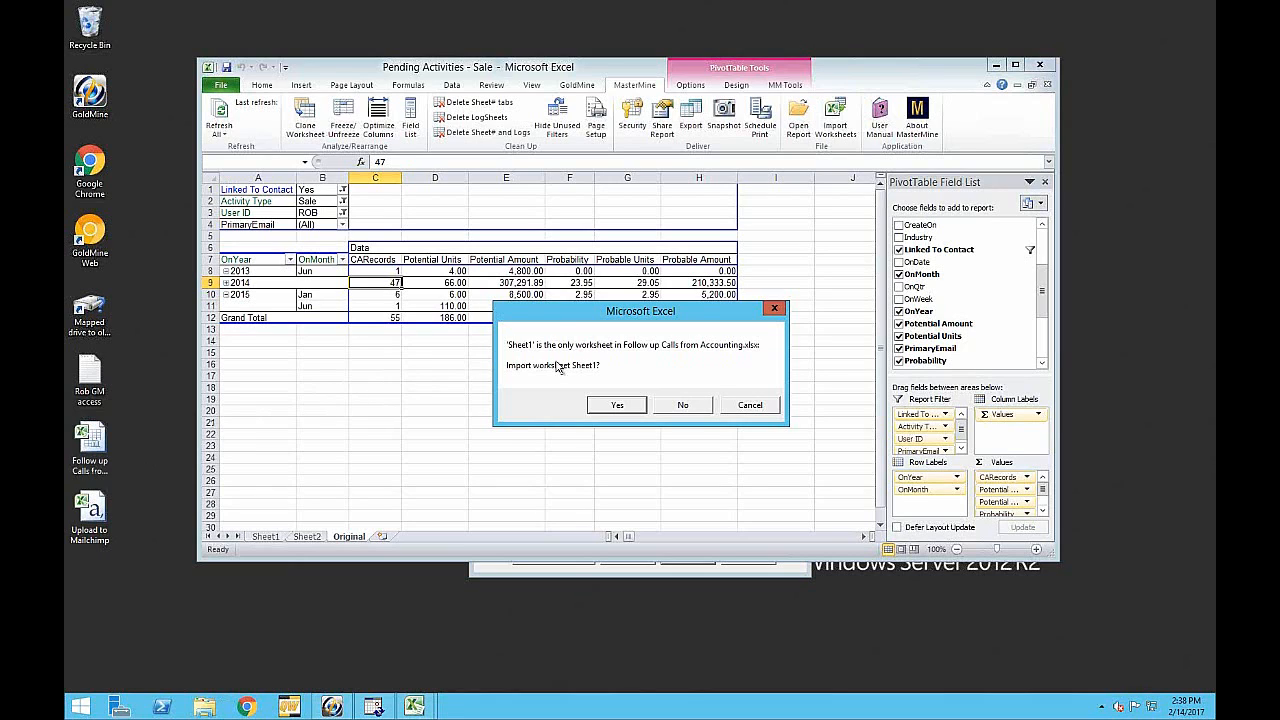
{"action": "left_click", "coordinate": [629, 410]}
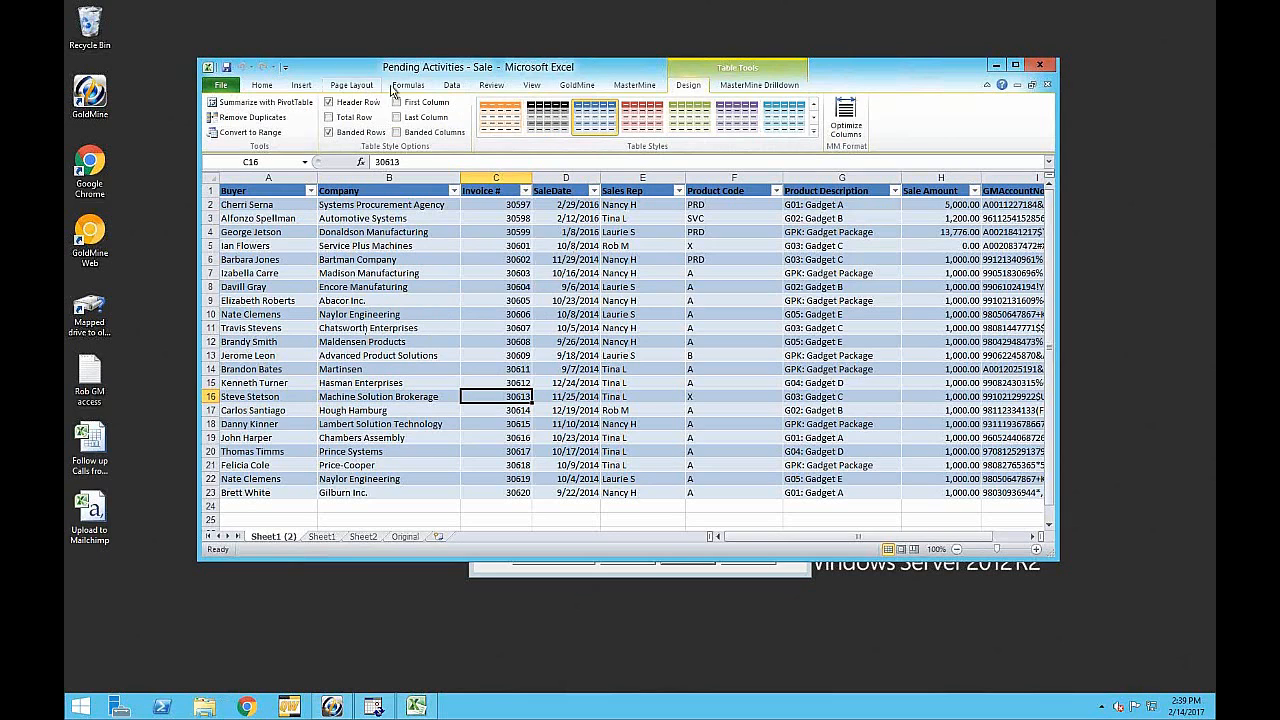
Start MMUpdater on the imported sheet and choose Contact1 as the GoldMine table to update.
{"action": "left_click", "coordinate": [726, 86]}
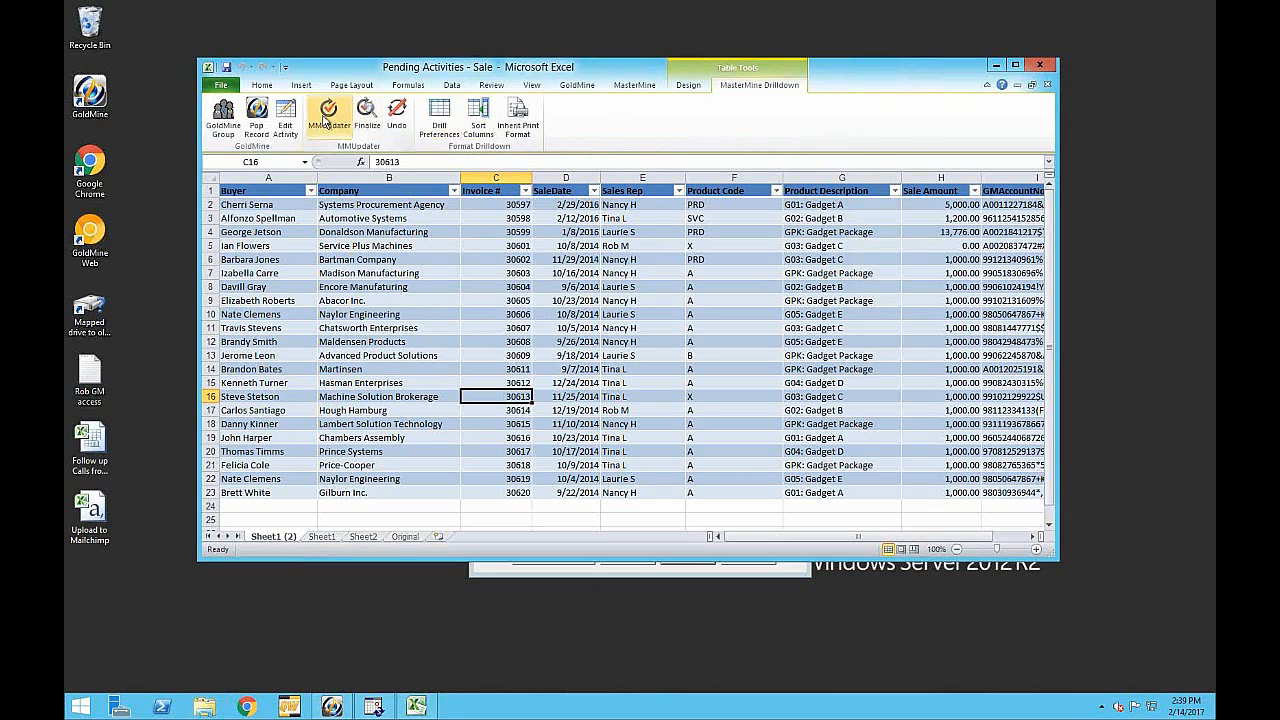
{"action": "left_click", "coordinate": [326, 118]}
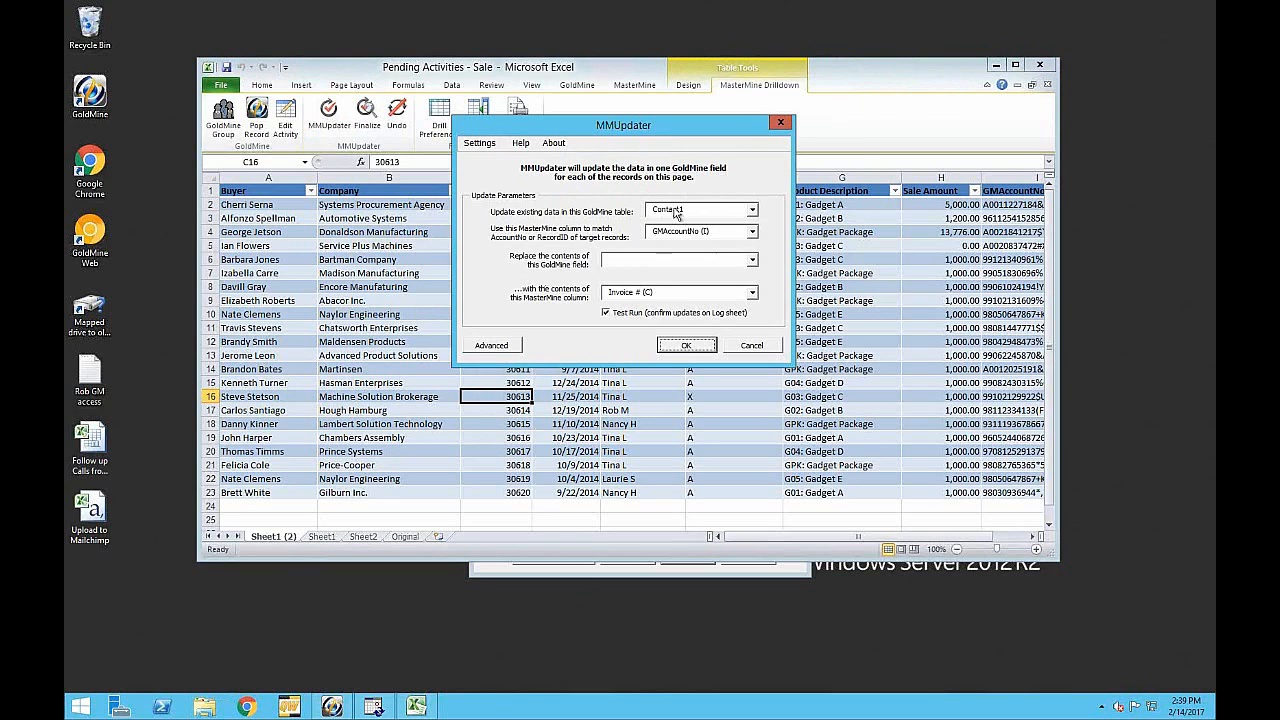
{"action": "left_click", "coordinate": [752, 211]}
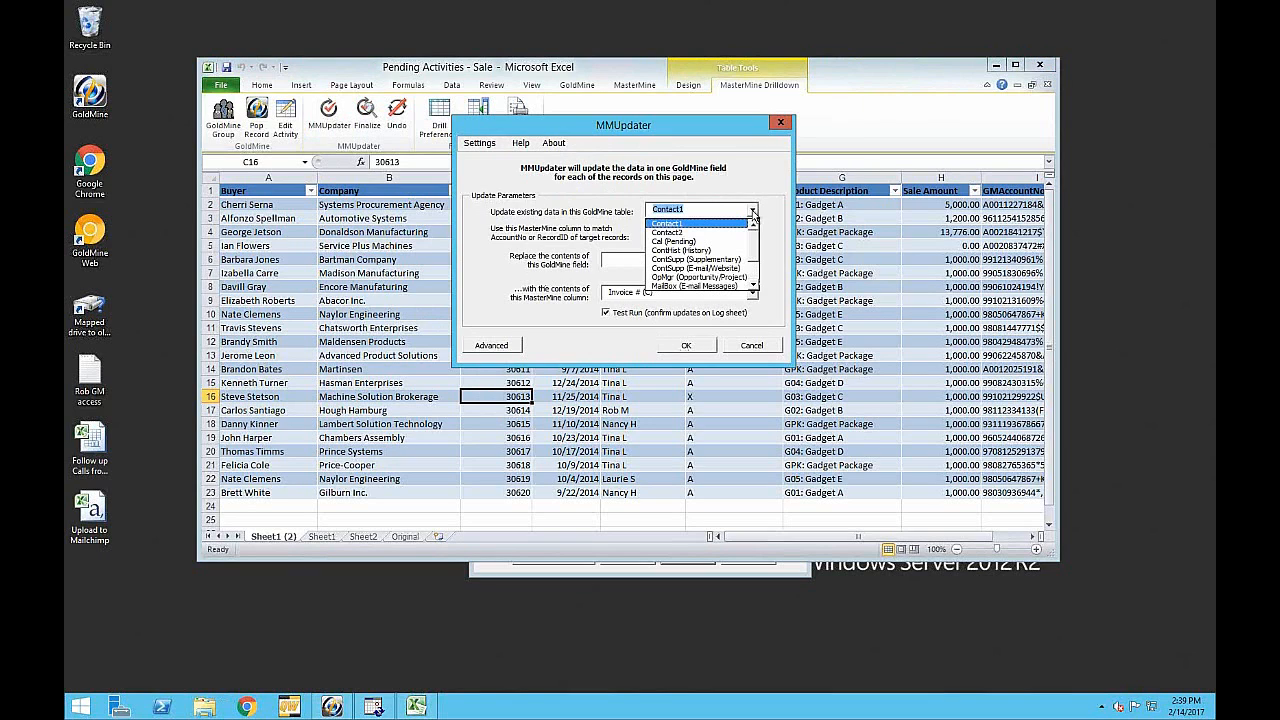
{"action": "left_click", "coordinate": [670, 224]}
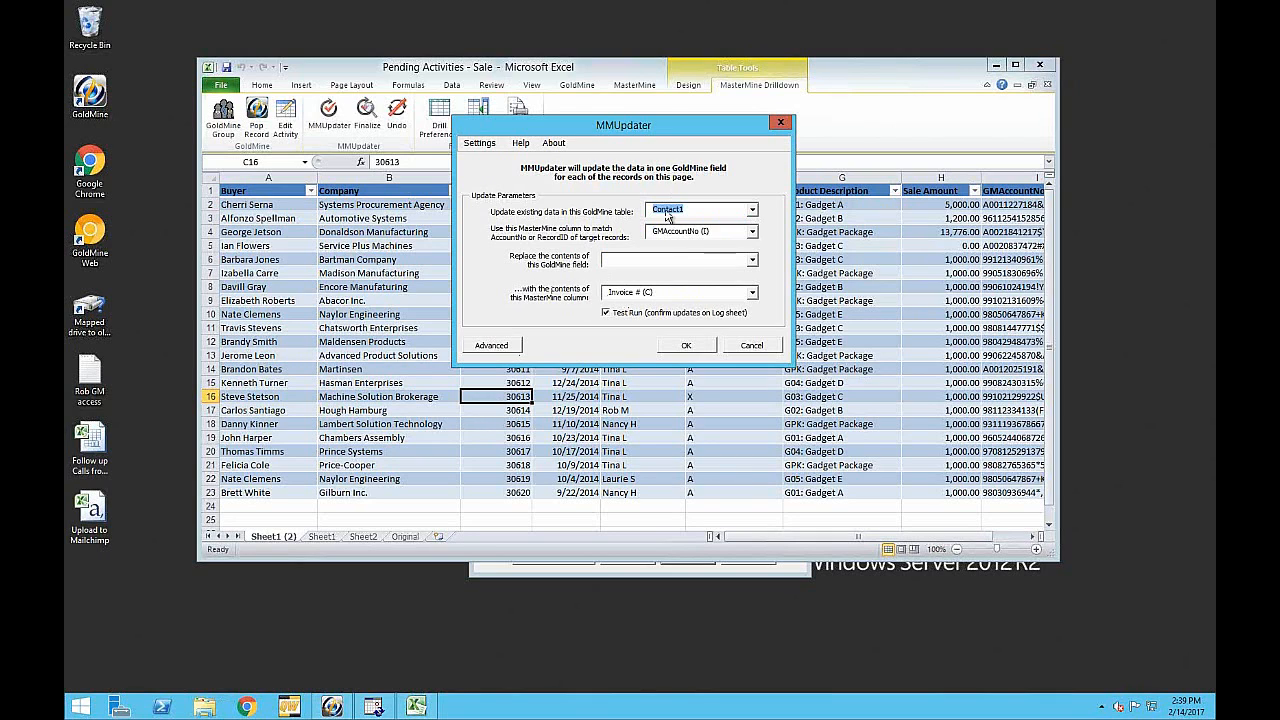
Examine MMUpdater's advanced options for creating records, e-mail addresses, websites, deleting, completing activities and linked documents.
{"action": "left_click", "coordinate": [492, 345]}
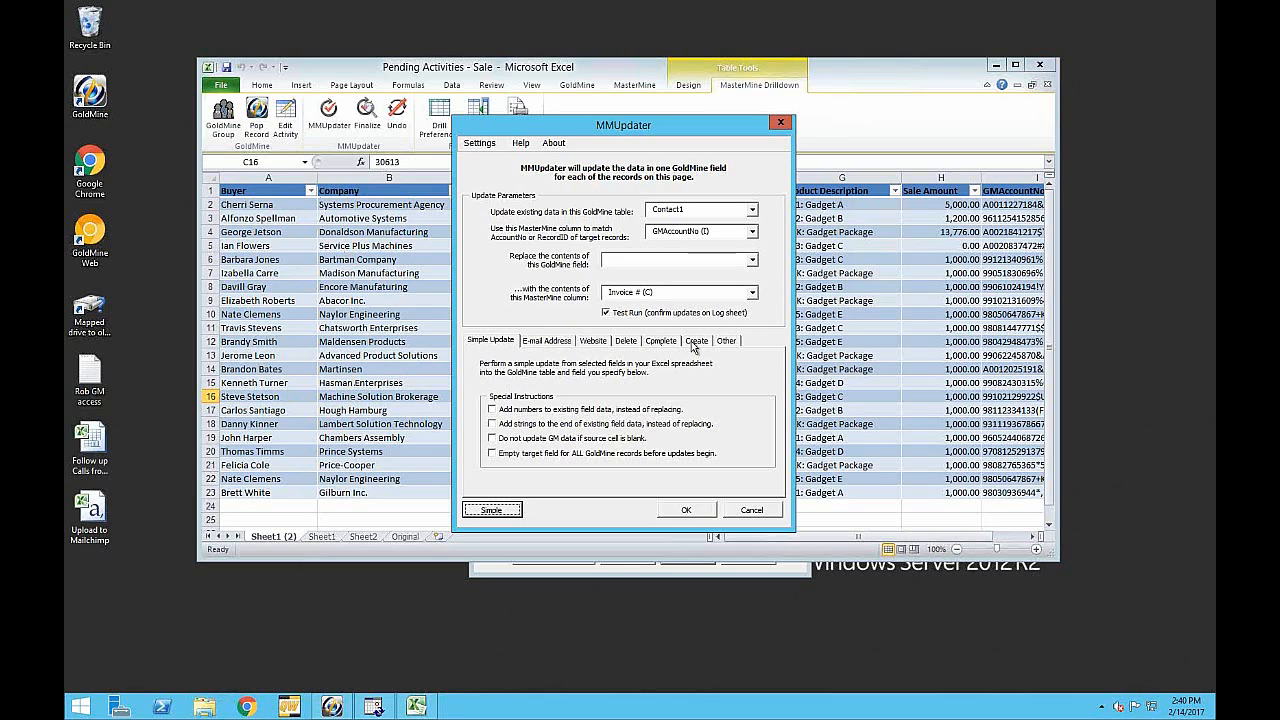
{"action": "left_click", "coordinate": [696, 344]}
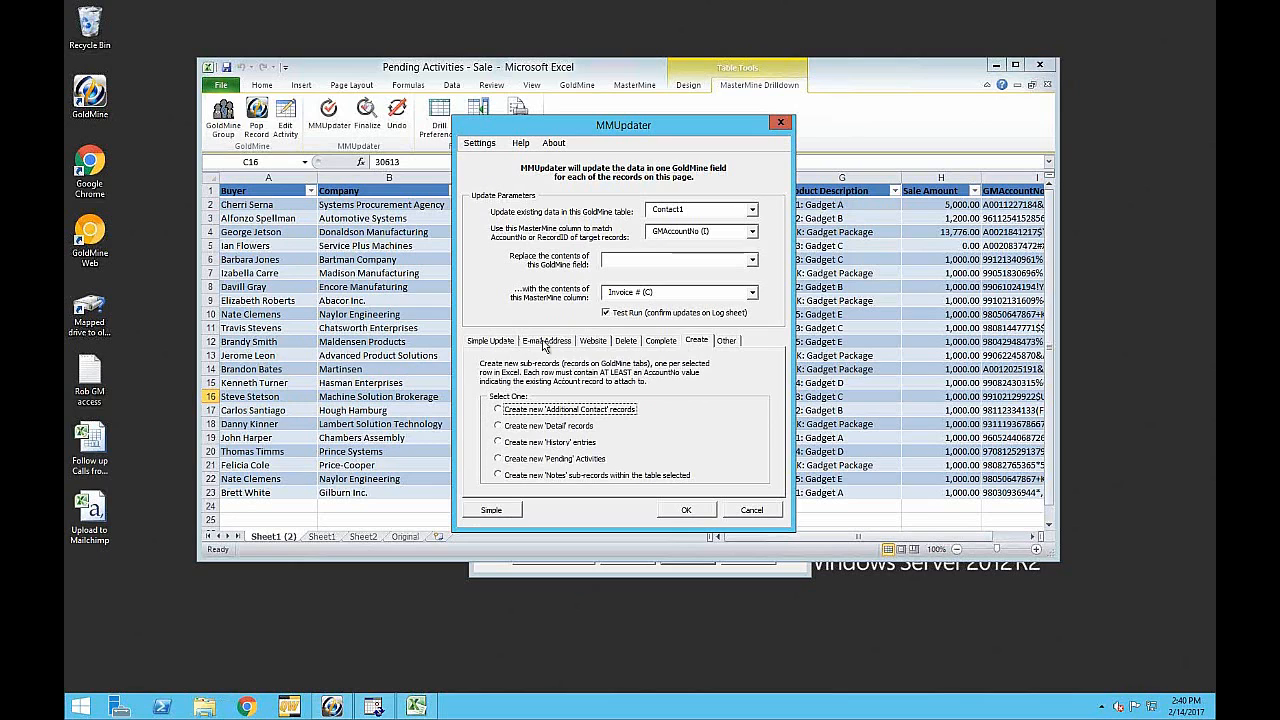
{"action": "left_click", "coordinate": [545, 343]}
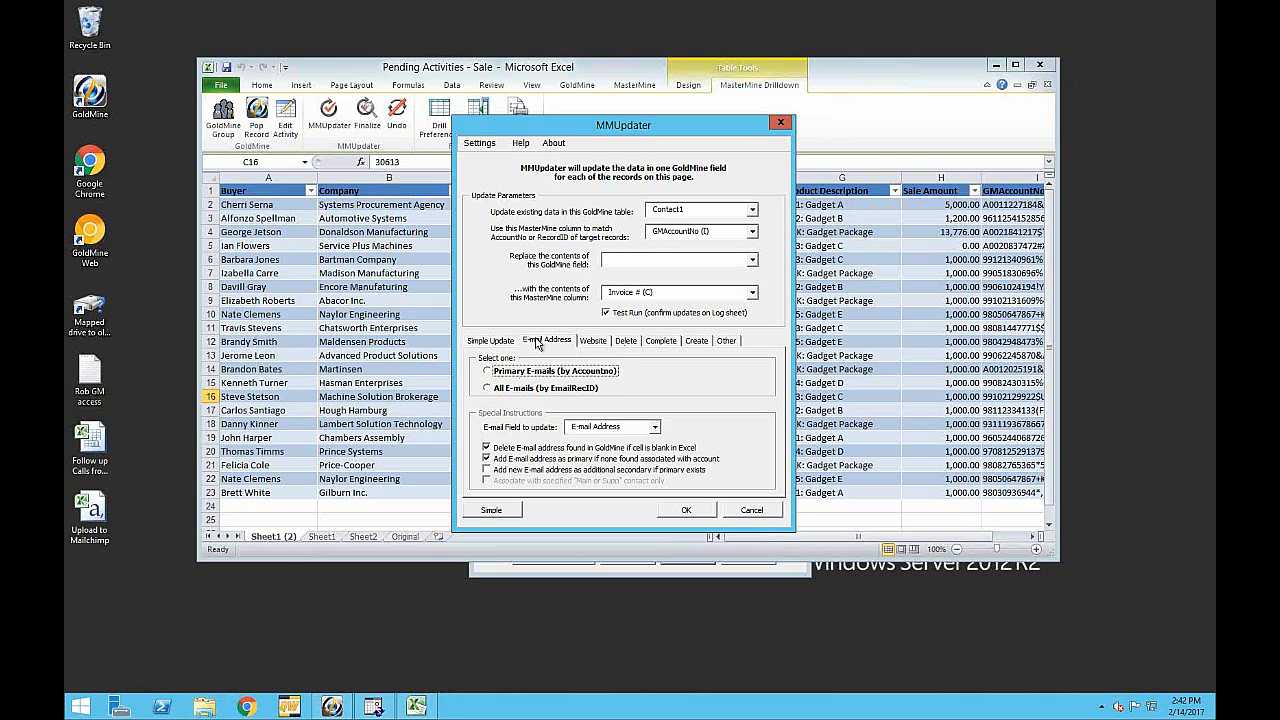
{"action": "left_click", "coordinate": [596, 341]}
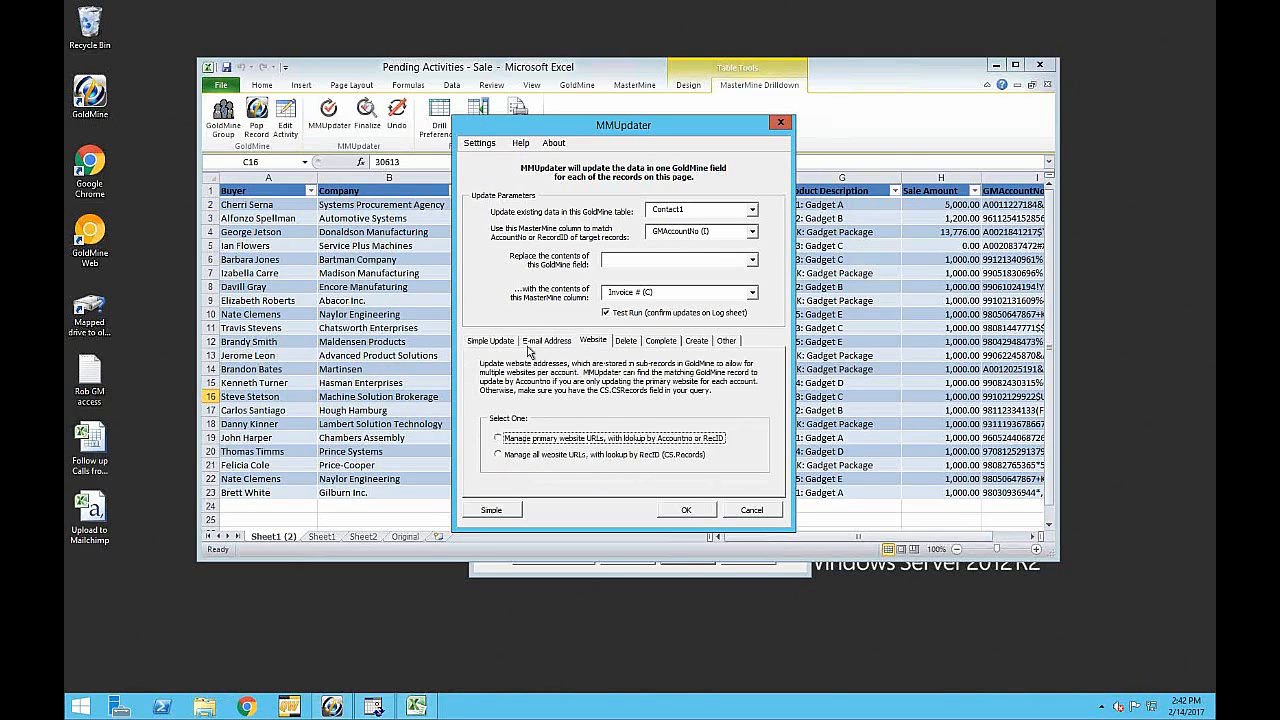
{"action": "left_click", "coordinate": [624, 344]}
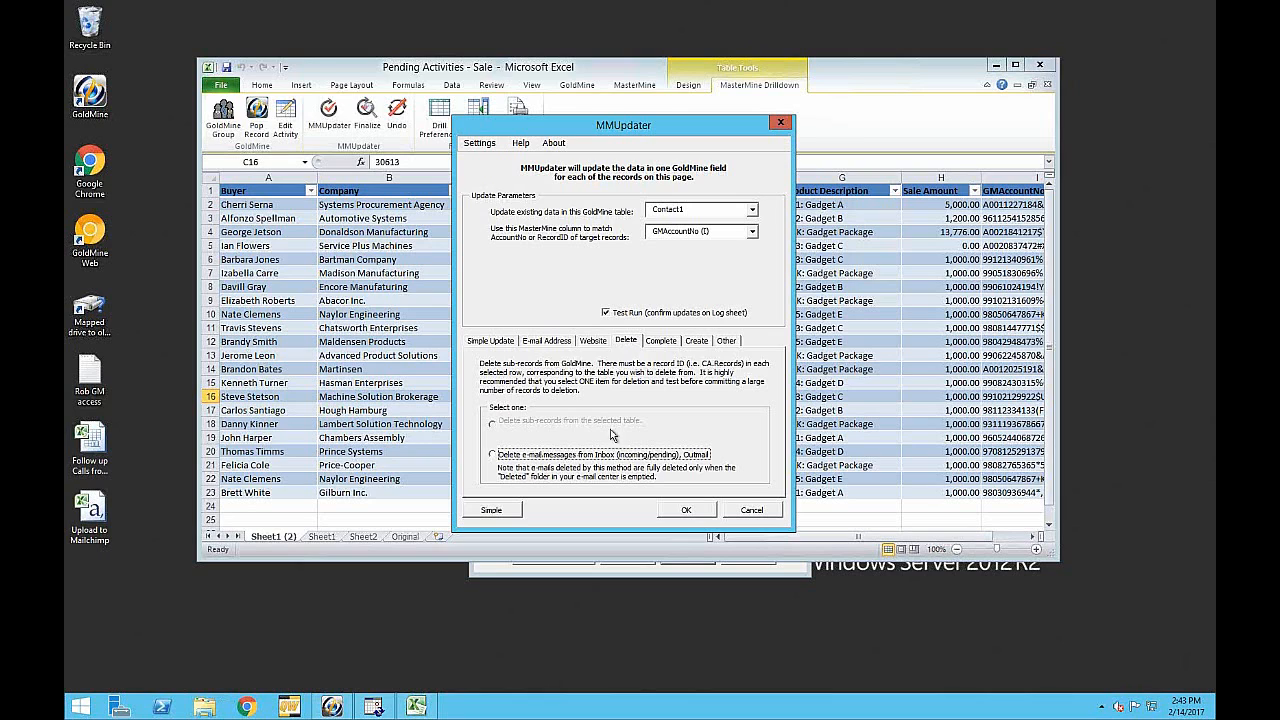
{"action": "left_click", "coordinate": [660, 342]}
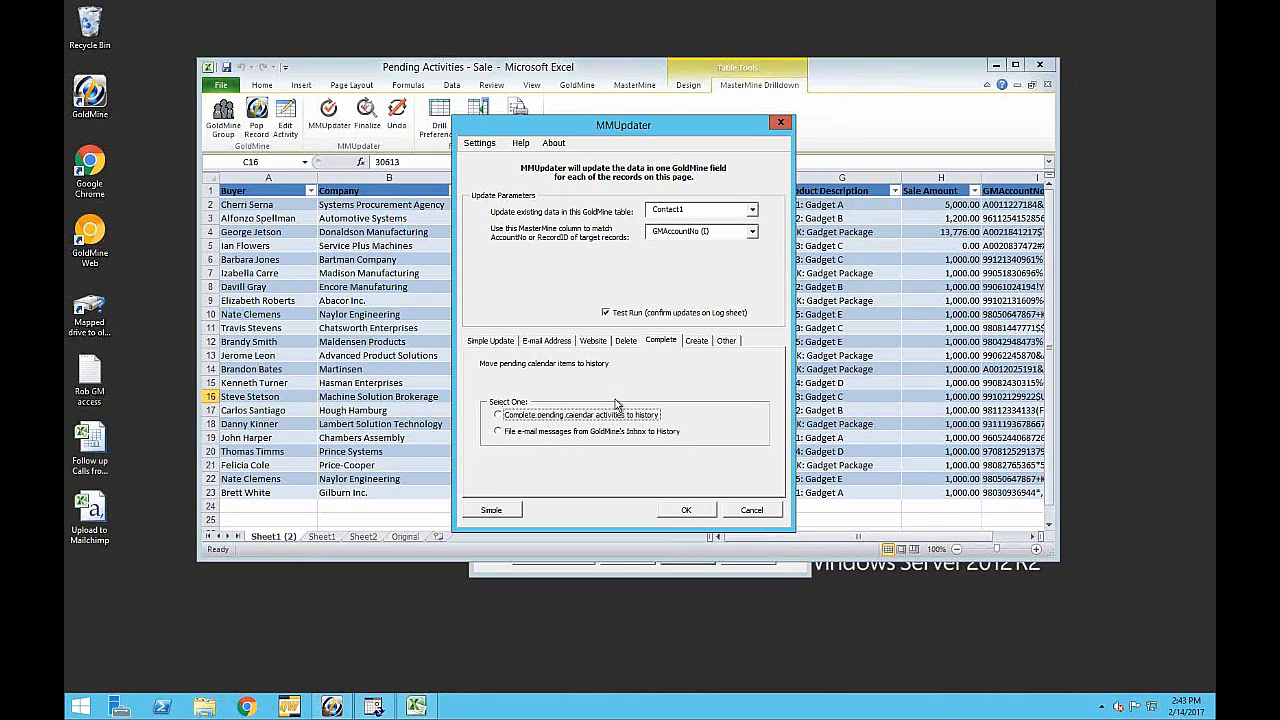
{"action": "left_click", "coordinate": [698, 344]}
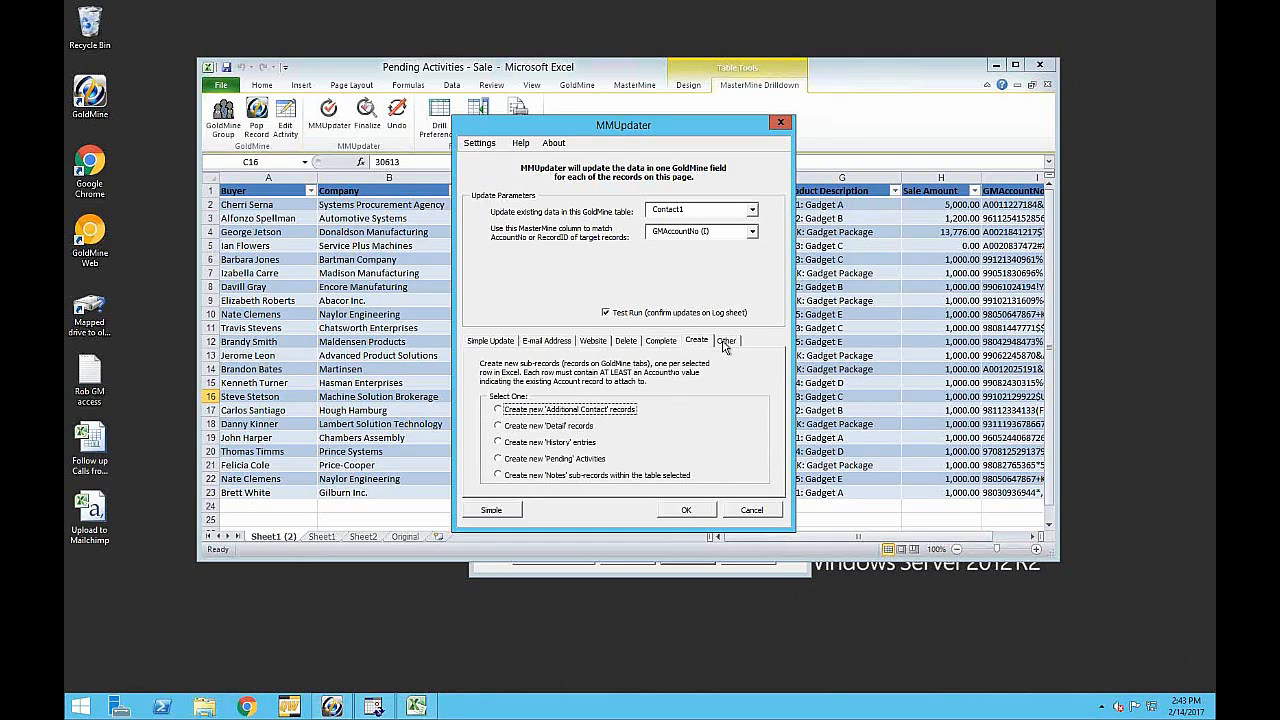
{"action": "left_click", "coordinate": [725, 343]}
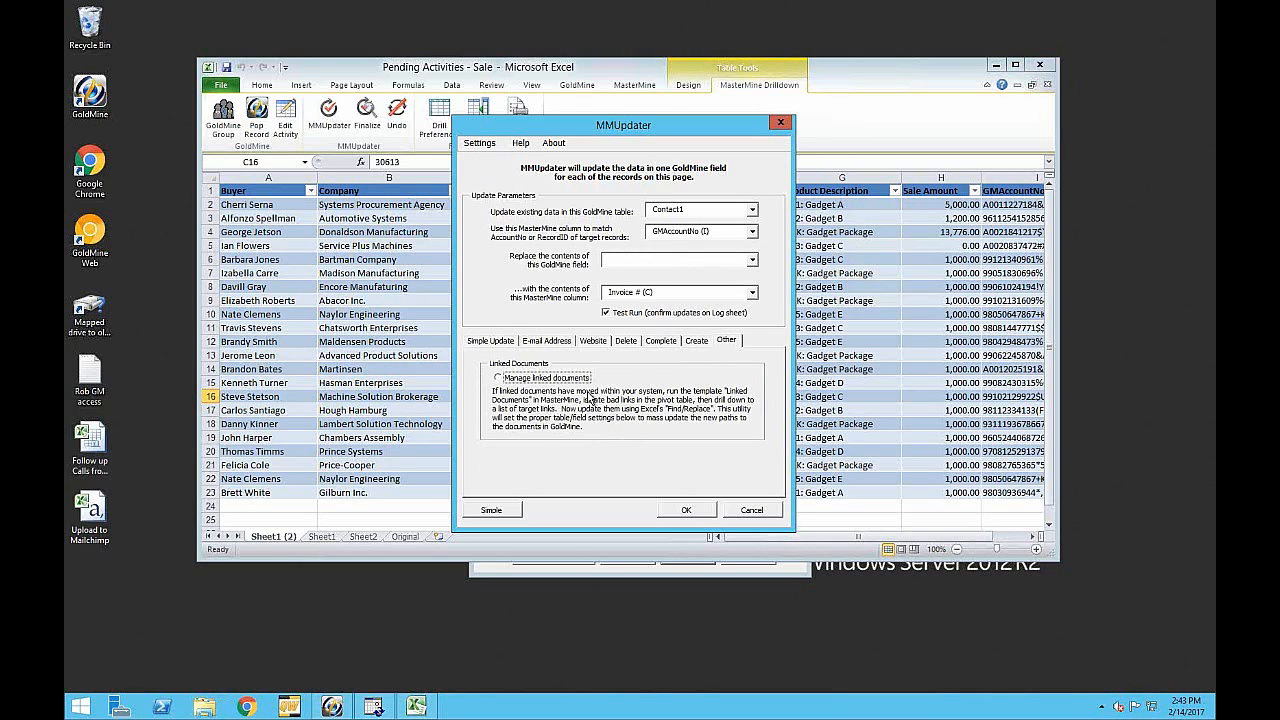
Choose to create new 'Pending' Activities from the sheet rows, accept the backup warning, and reposition the activity form.
{"action": "left_click", "coordinate": [696, 341]}
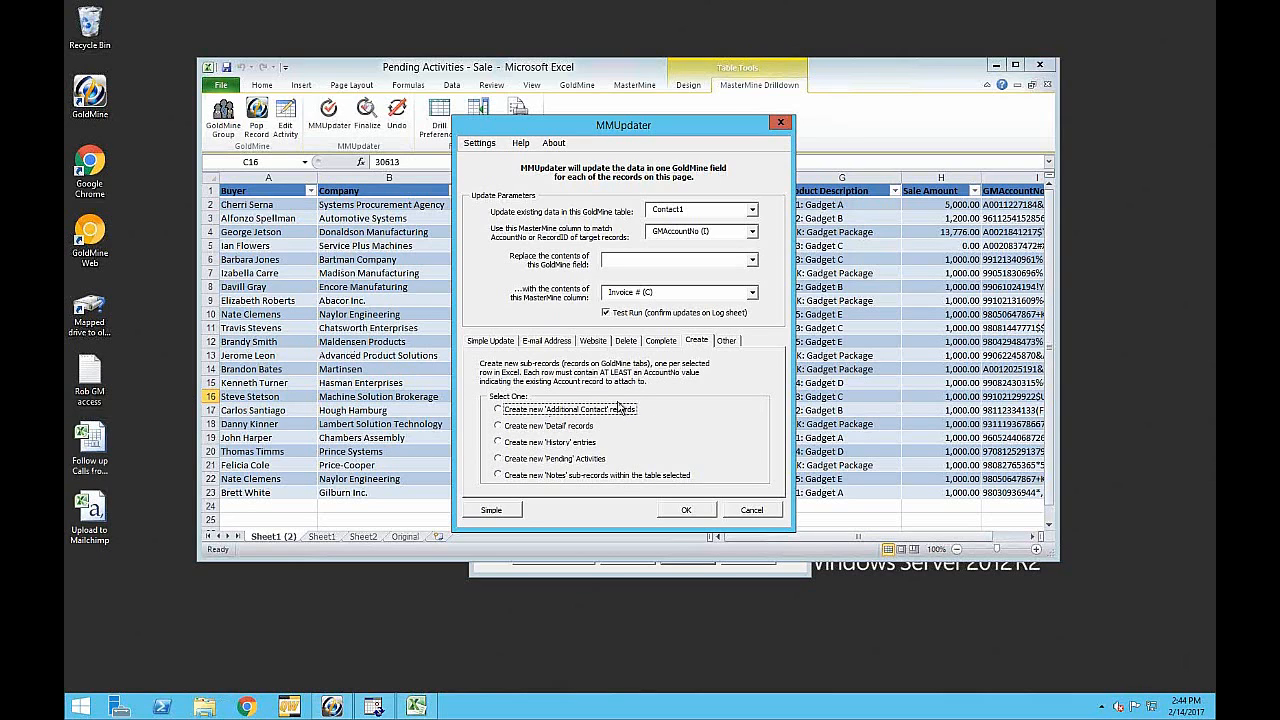
{"action": "left_click", "coordinate": [498, 460]}
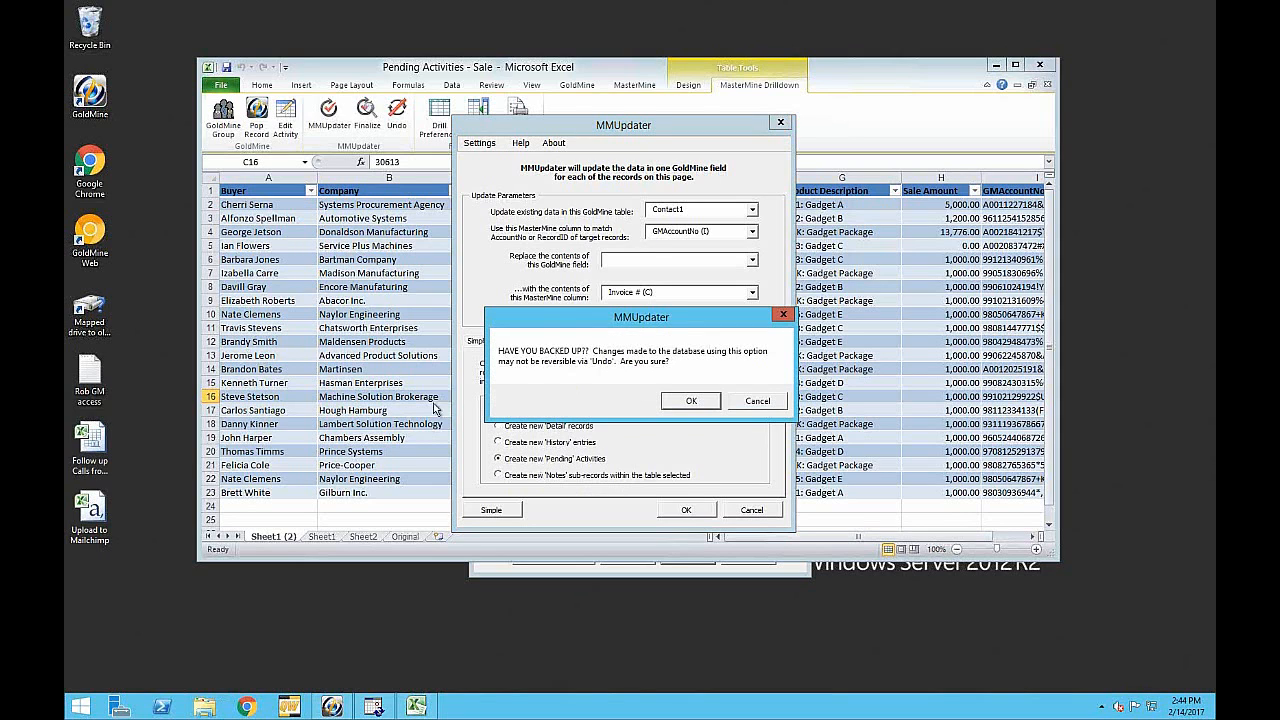
{"action": "left_click", "coordinate": [682, 402]}
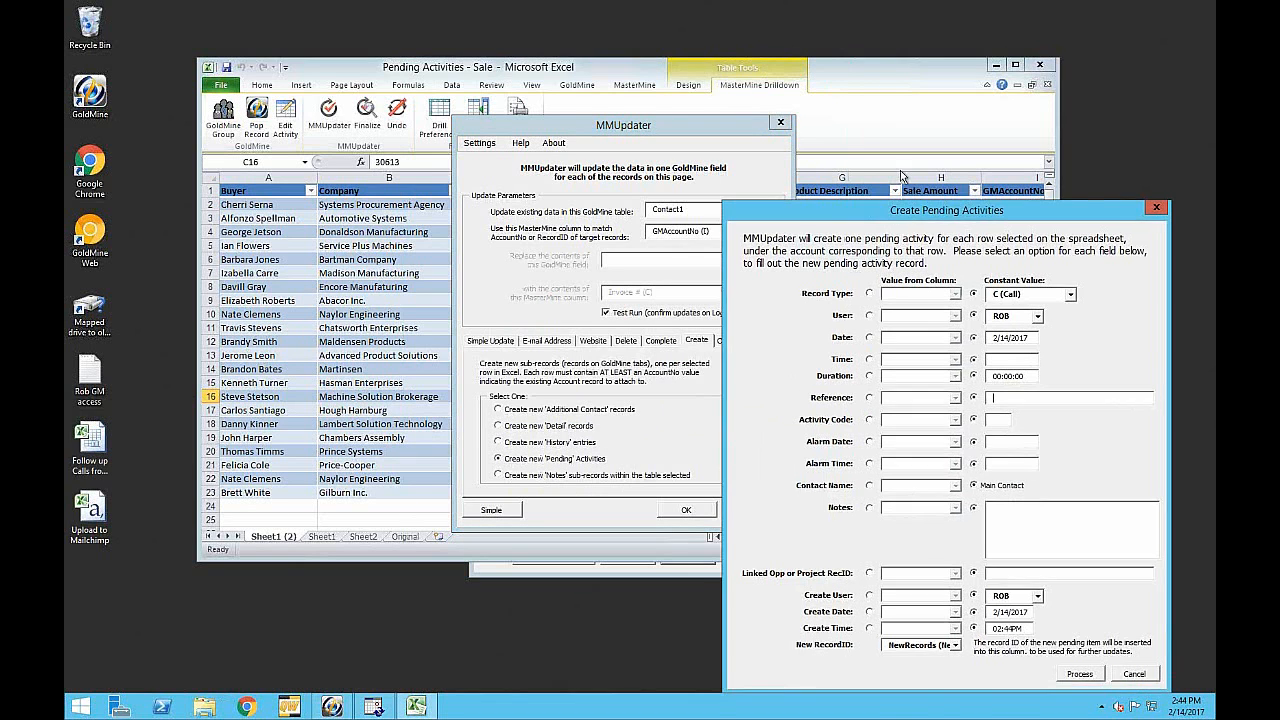
{"action": "left_click_drag", "start_coordinate": [958, 218], "coordinate": [887, 119]}
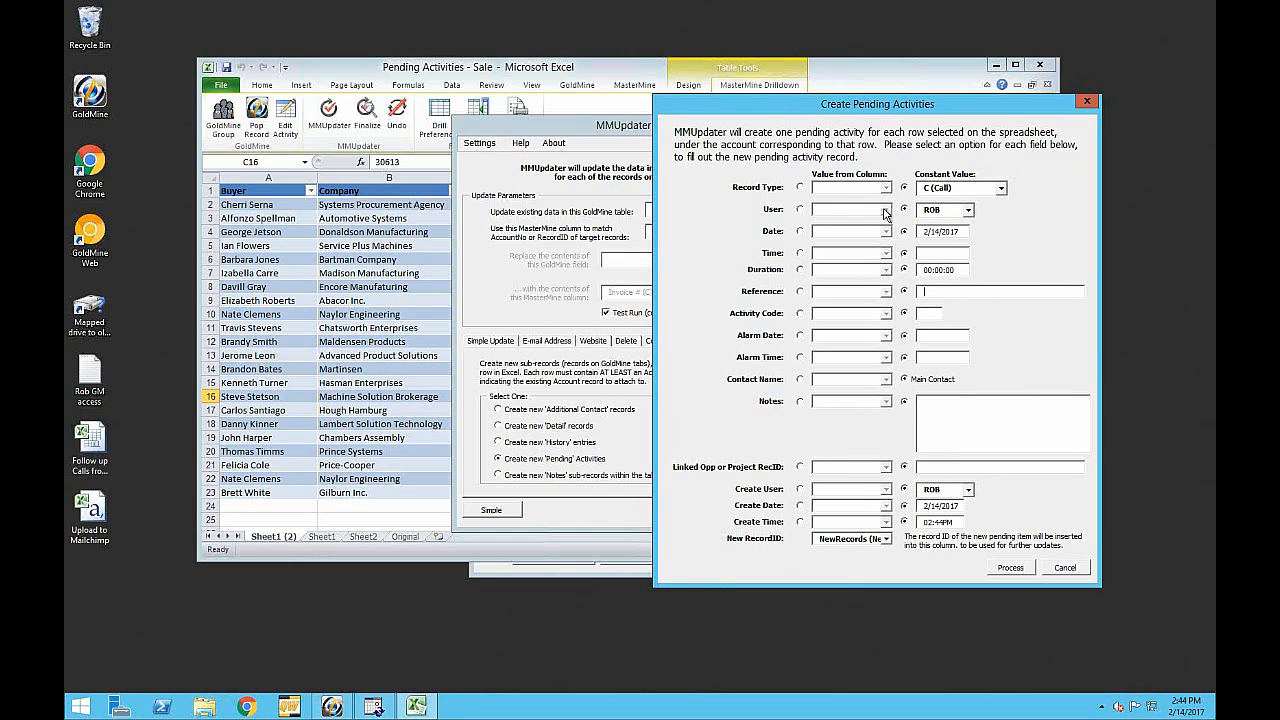
Set the new pending activities to type C (Call), choose their assigned user, and take the date from the SaleDate (D) column.
{"action": "left_click", "coordinate": [1000, 188]}
{"action": "left_click", "coordinate": [972, 211]}
{"action": "left_click", "coordinate": [969, 211]}
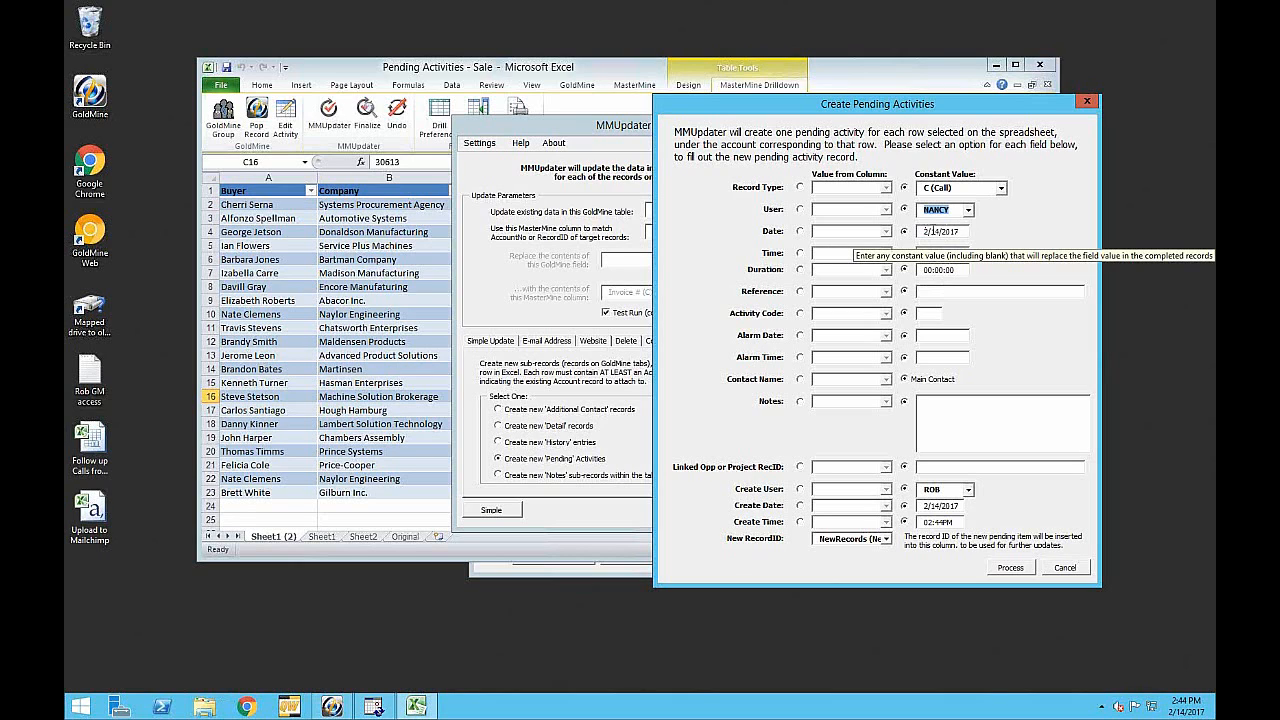
{"action": "left_click", "coordinate": [938, 231]}
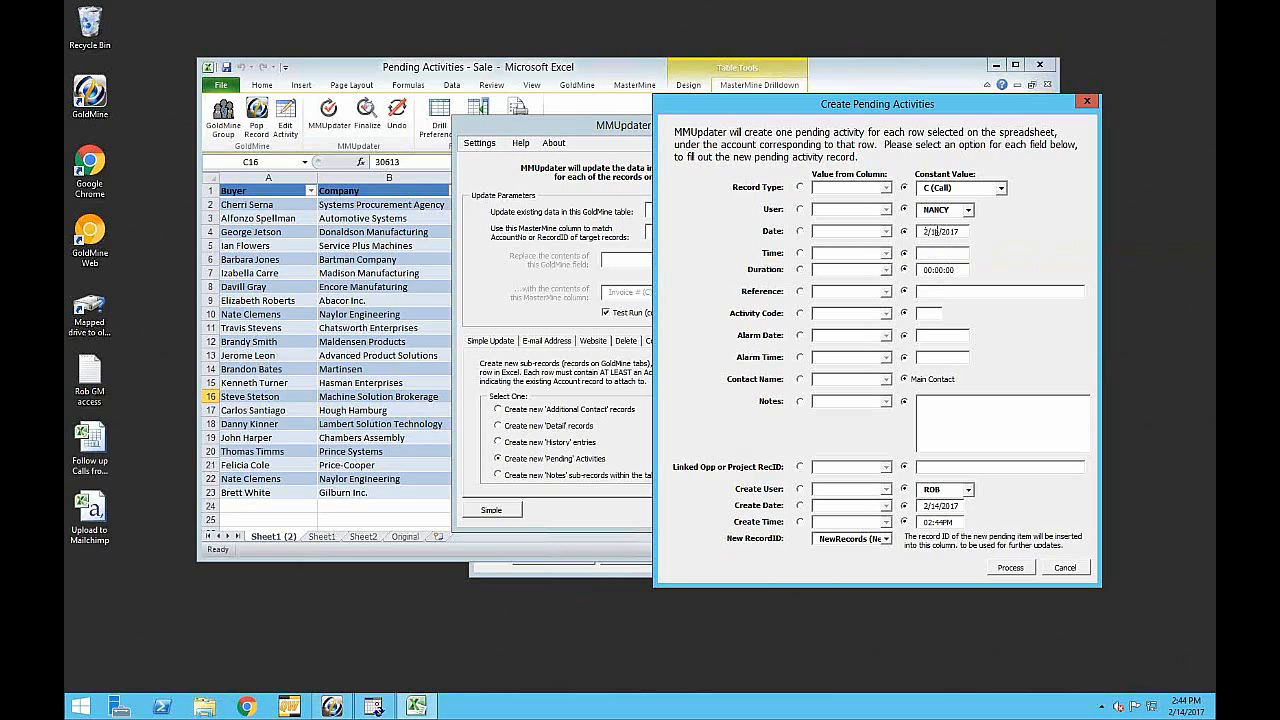
{"action": "left_click", "coordinate": [800, 231]}
{"action": "left_click", "coordinate": [885, 232]}
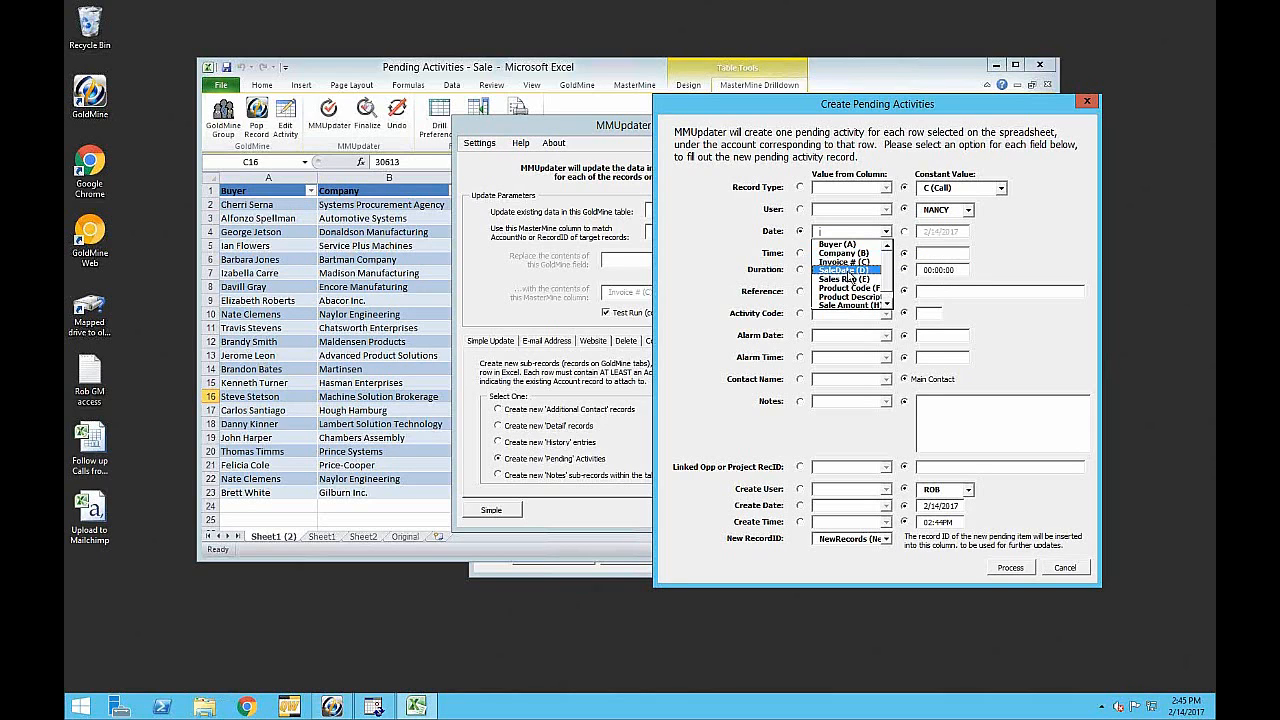
{"action": "left_click", "coordinate": [845, 270]}
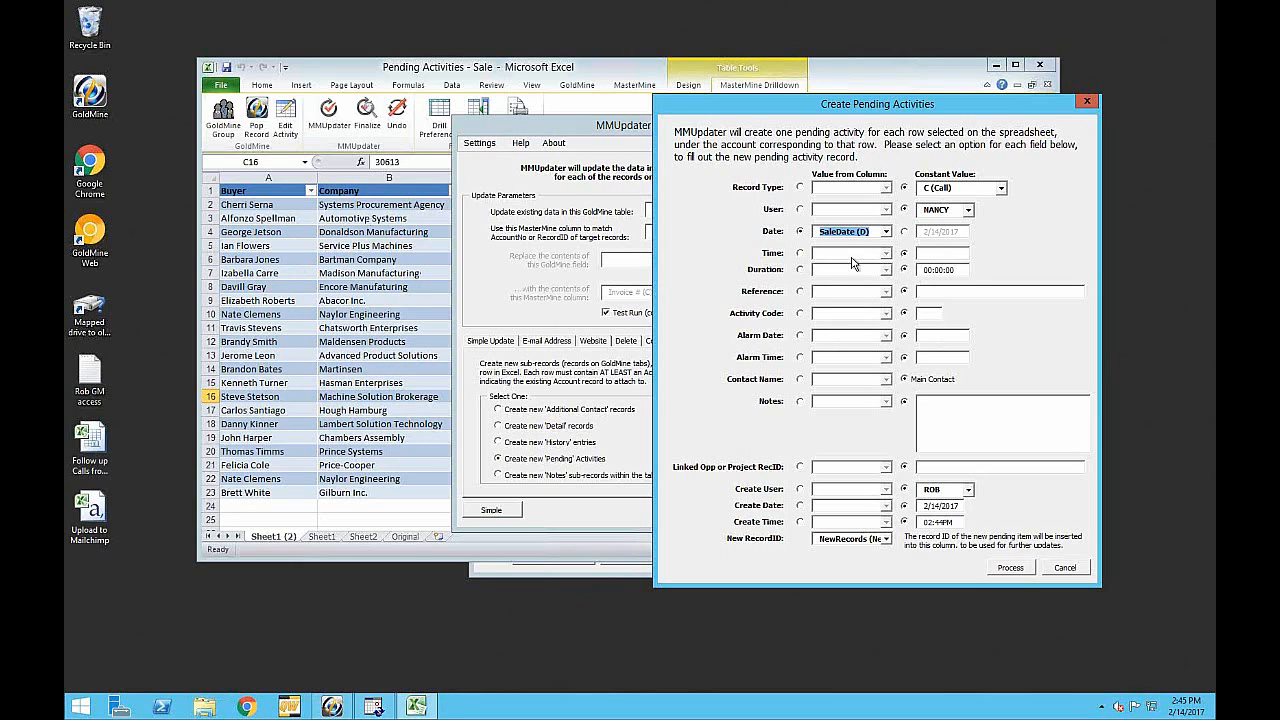
Enter "Followup 2015 Purchase" as the reference and take the notes from the Product Description column.
{"action": "left_click", "coordinate": [925, 291]}
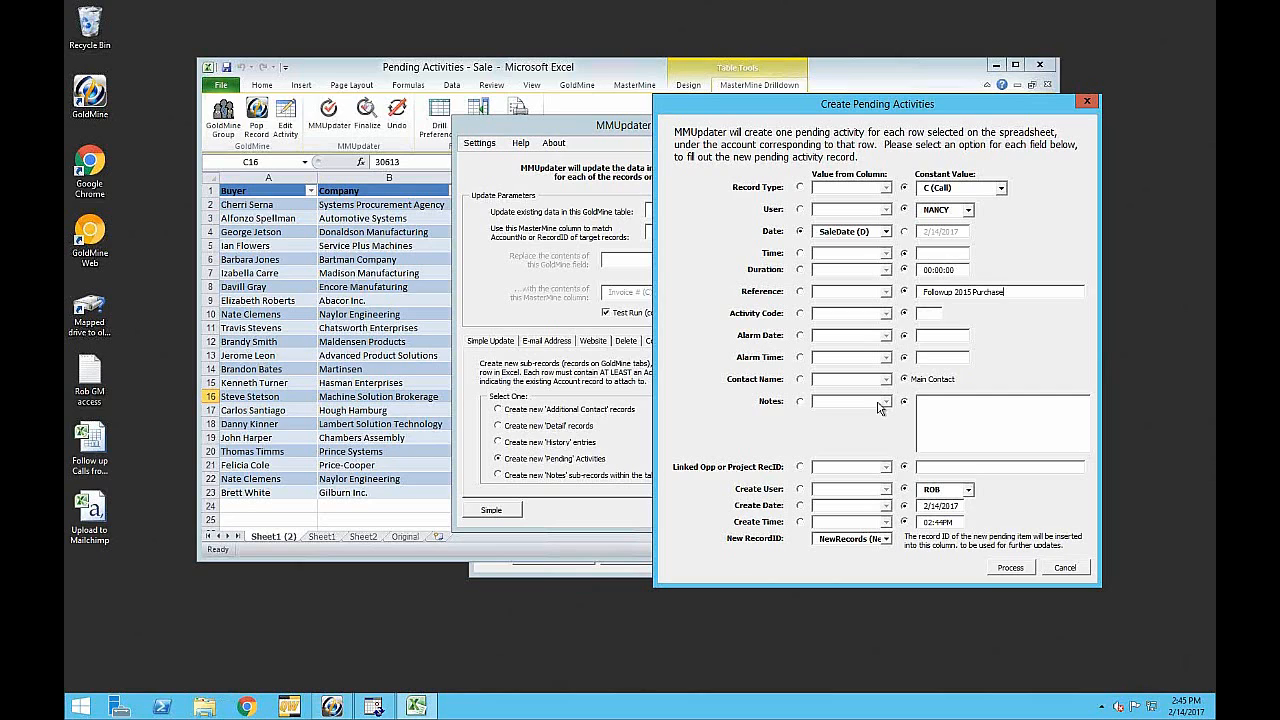
{"action": "left_click", "coordinate": [801, 401]}
{"action": "left_click", "coordinate": [885, 402]}
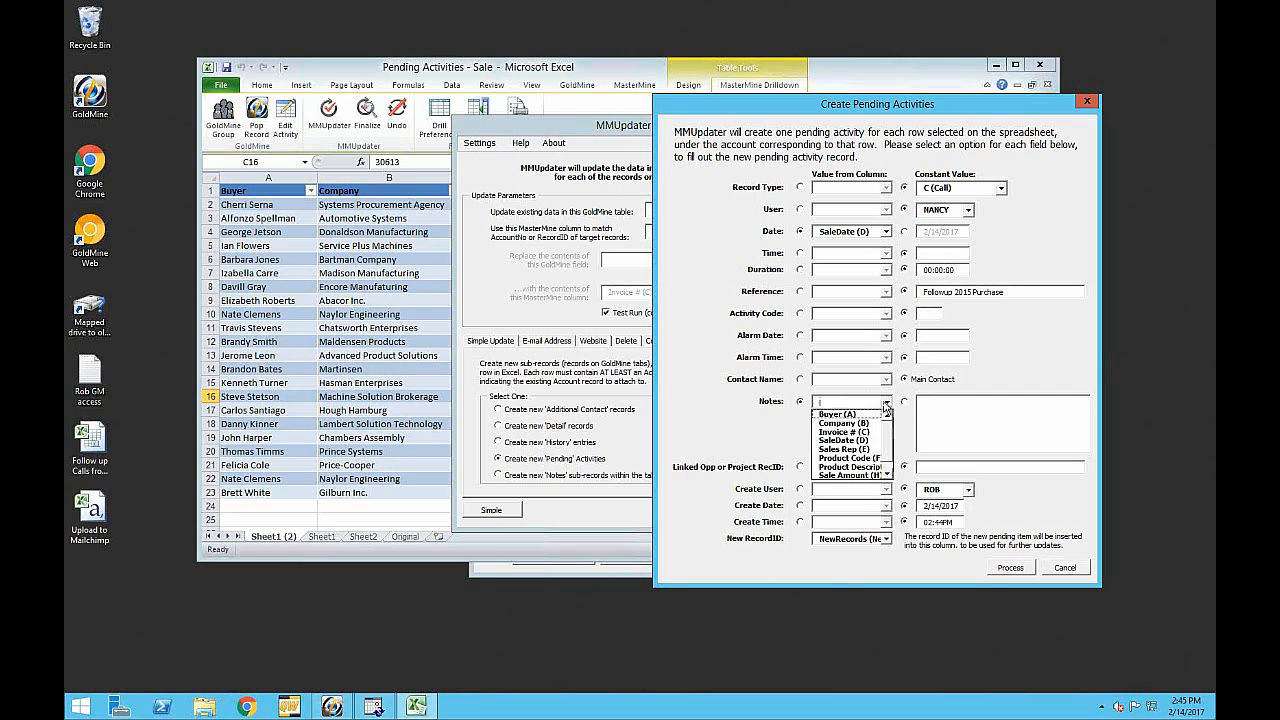
{"action": "left_click", "coordinate": [856, 467]}
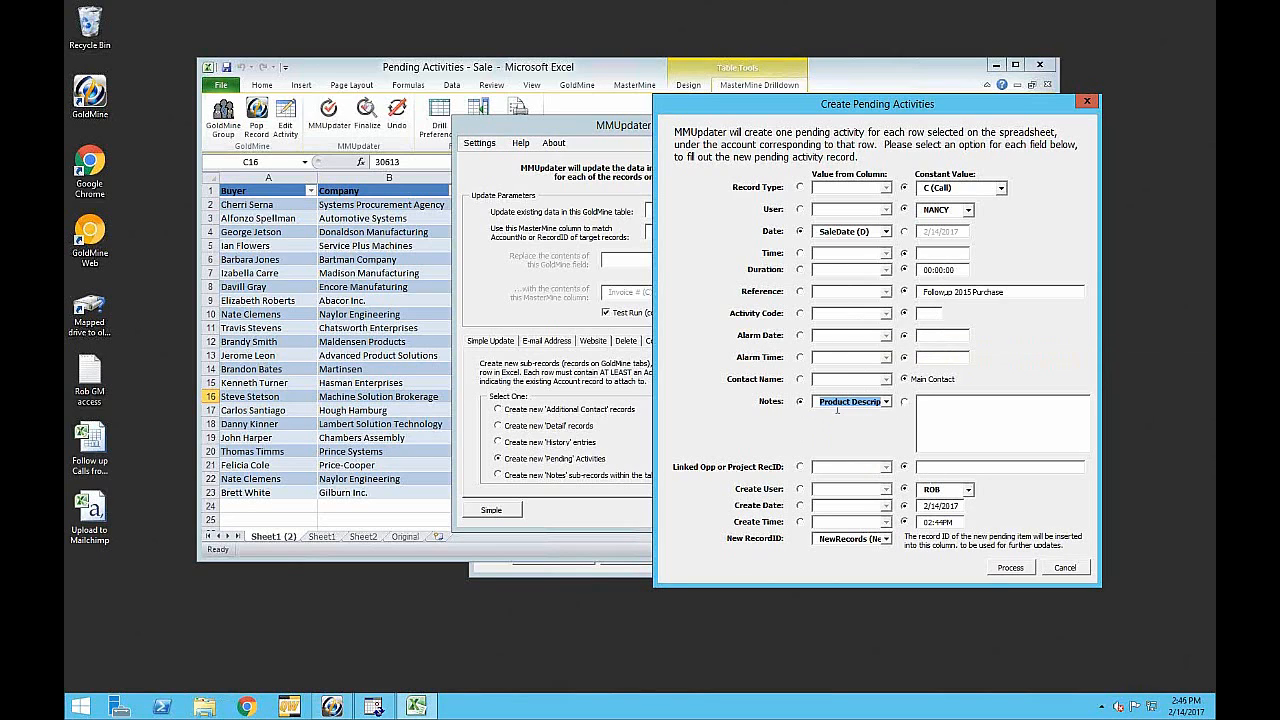
Process the pending activity for the selected row as a live update without Test Run, and close MMUpdater.
{"action": "left_click", "coordinate": [1004, 569]}
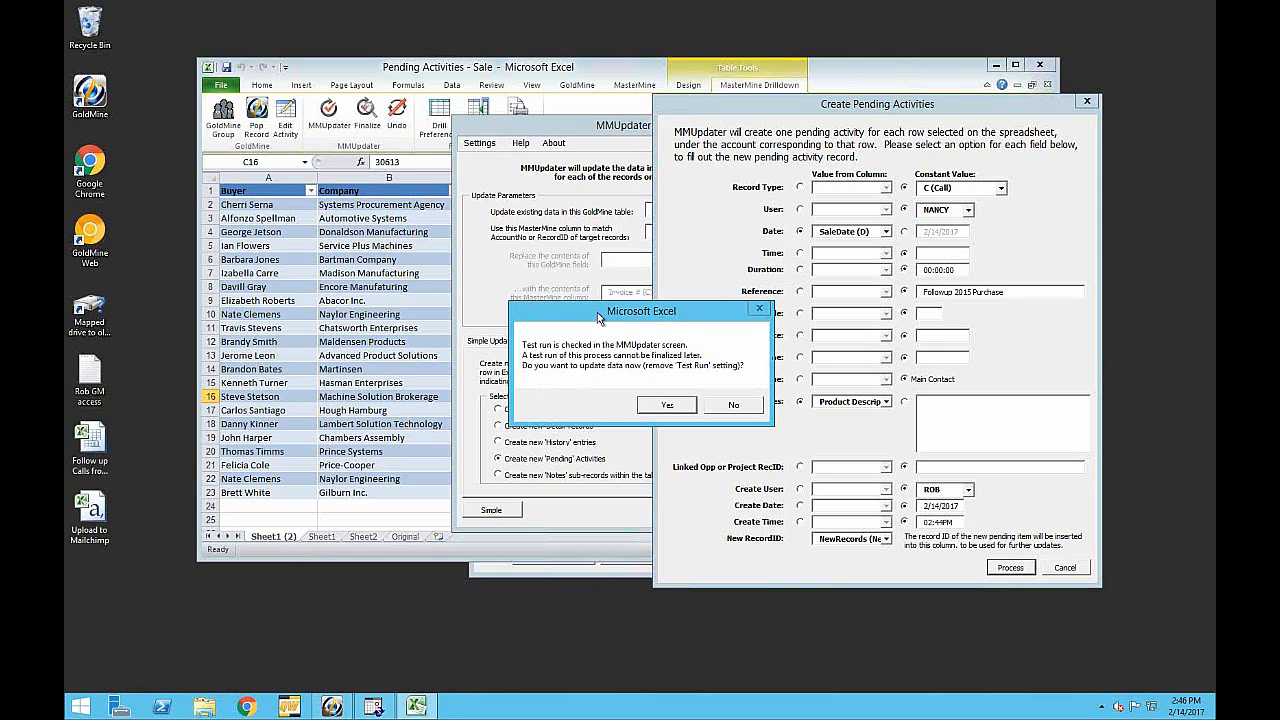
{"action": "left_click", "coordinate": [665, 405]}
{"action": "left_click", "coordinate": [632, 399]}
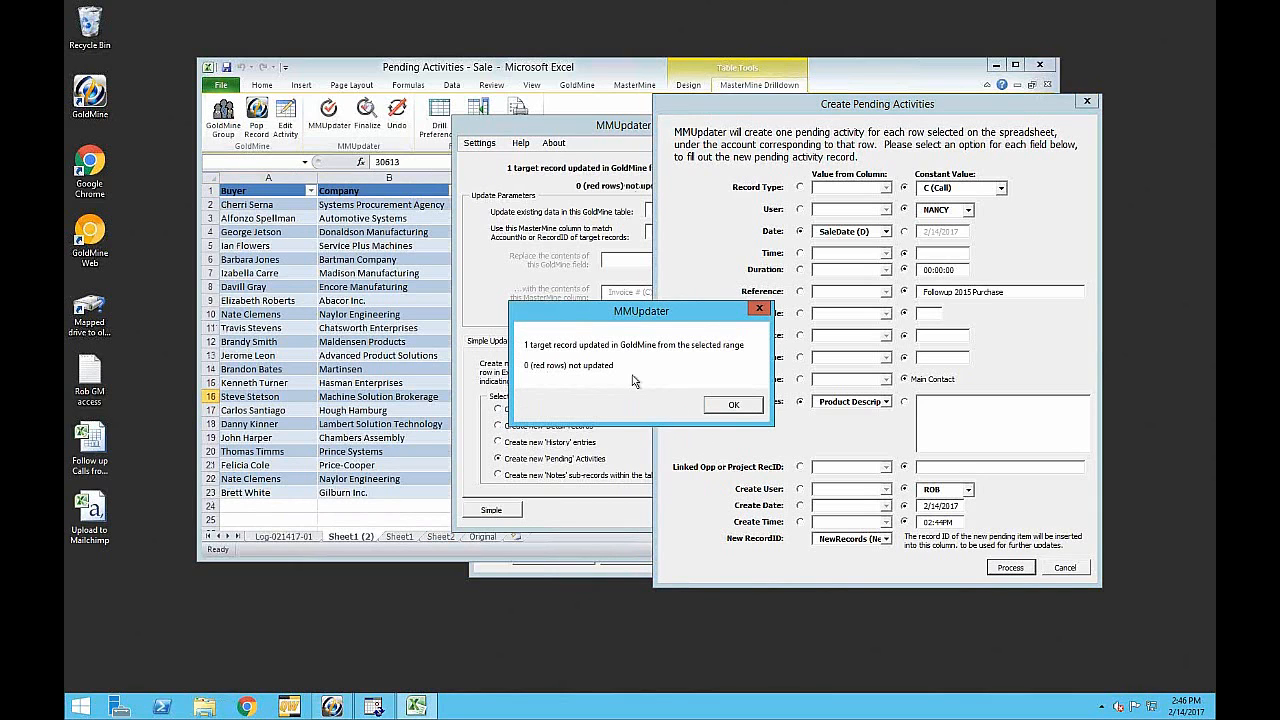
{"action": "left_click", "coordinate": [735, 406]}
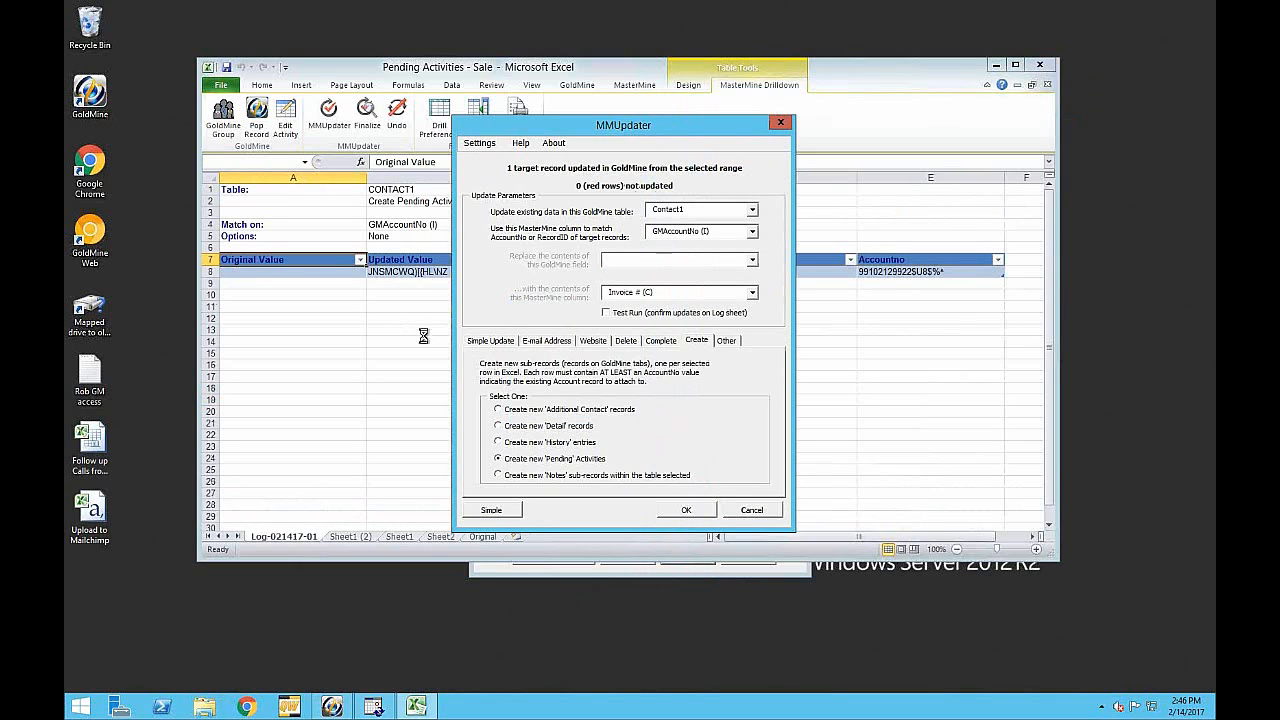
{"action": "left_click", "coordinate": [736, 504]}
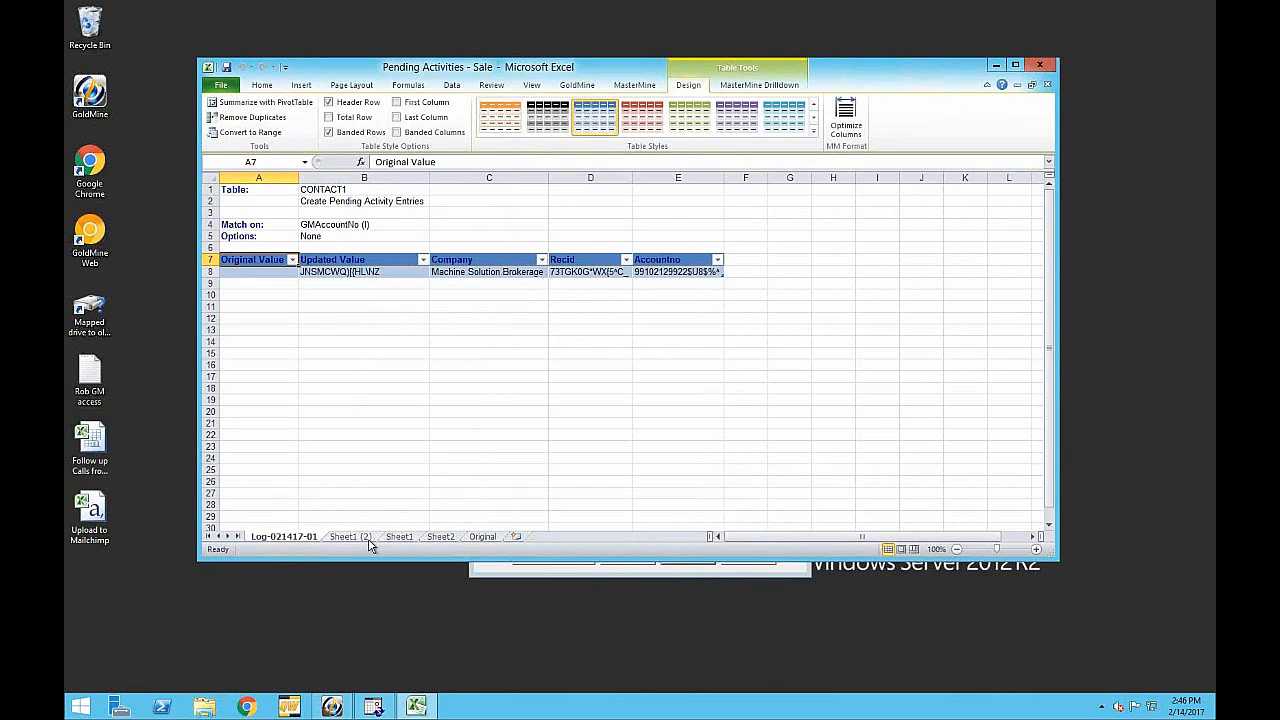
Compare the imported sheet with the update log, drill down to the logged GoldMine contact, and inspect its new follow-up call.
{"action": "left_click", "coordinate": [362, 537]}
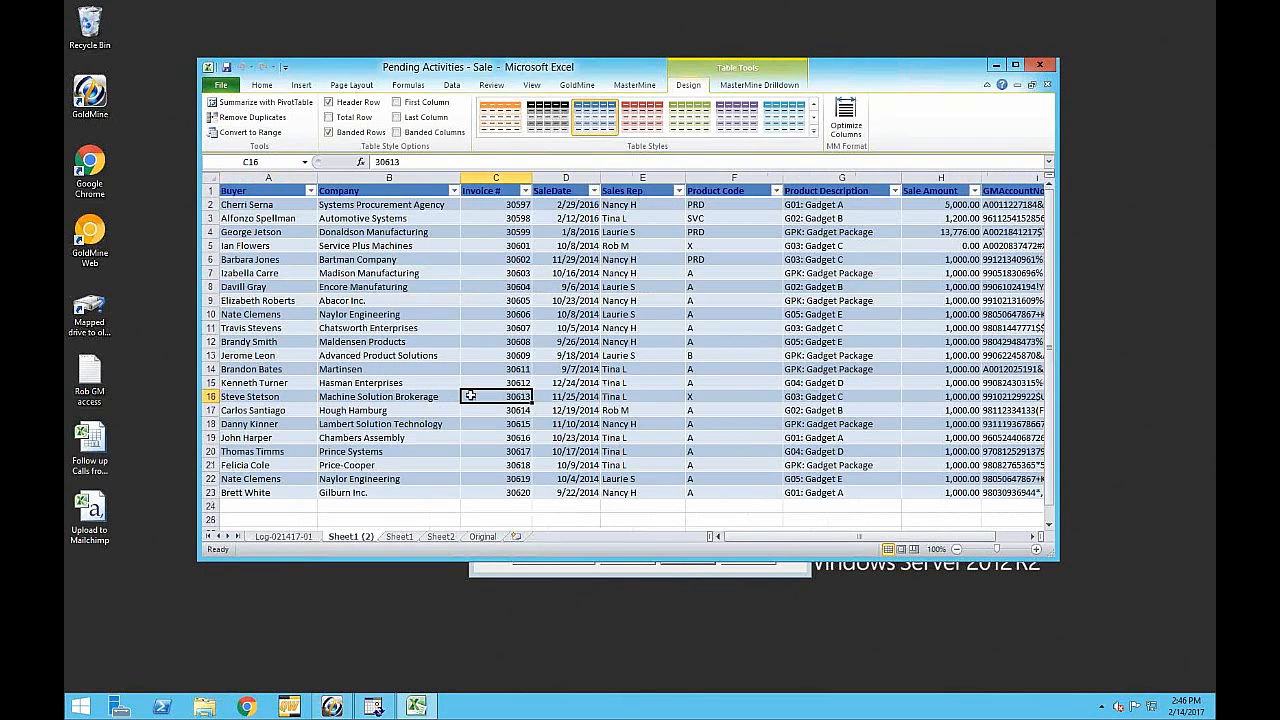
{"action": "left_click", "coordinate": [287, 537]}
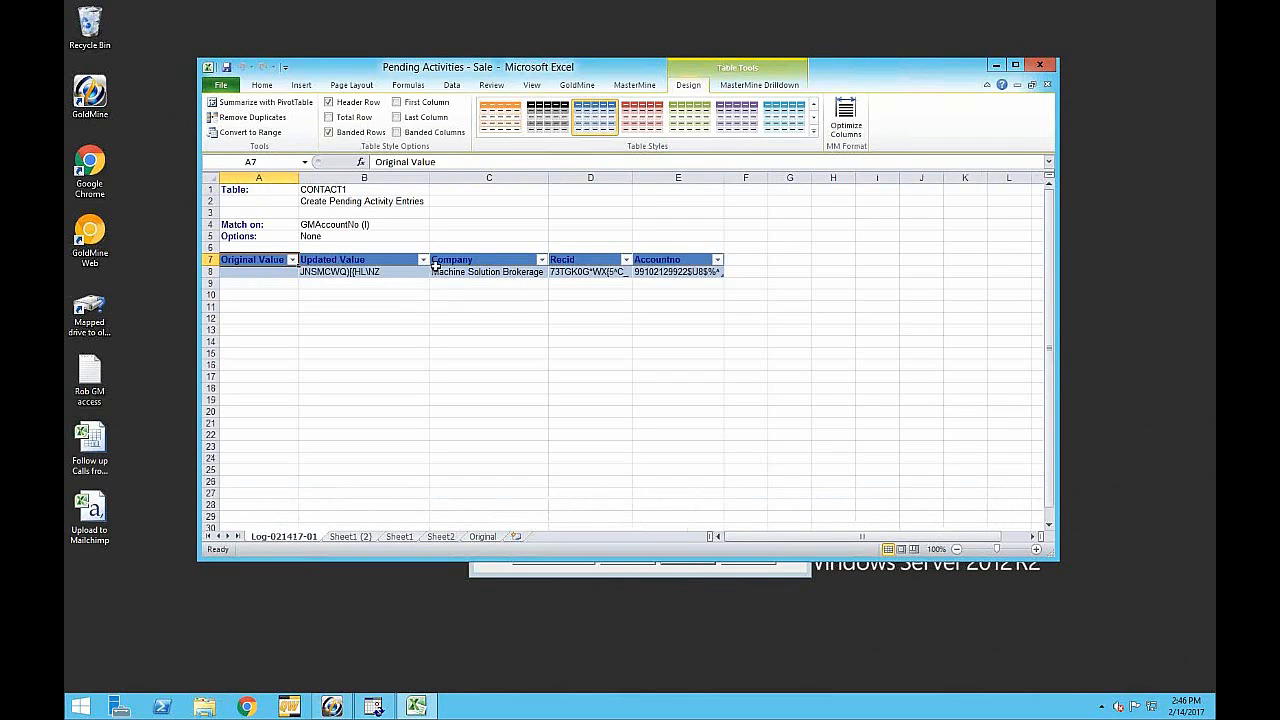
{"action": "double_click", "coordinate": [391, 272]}
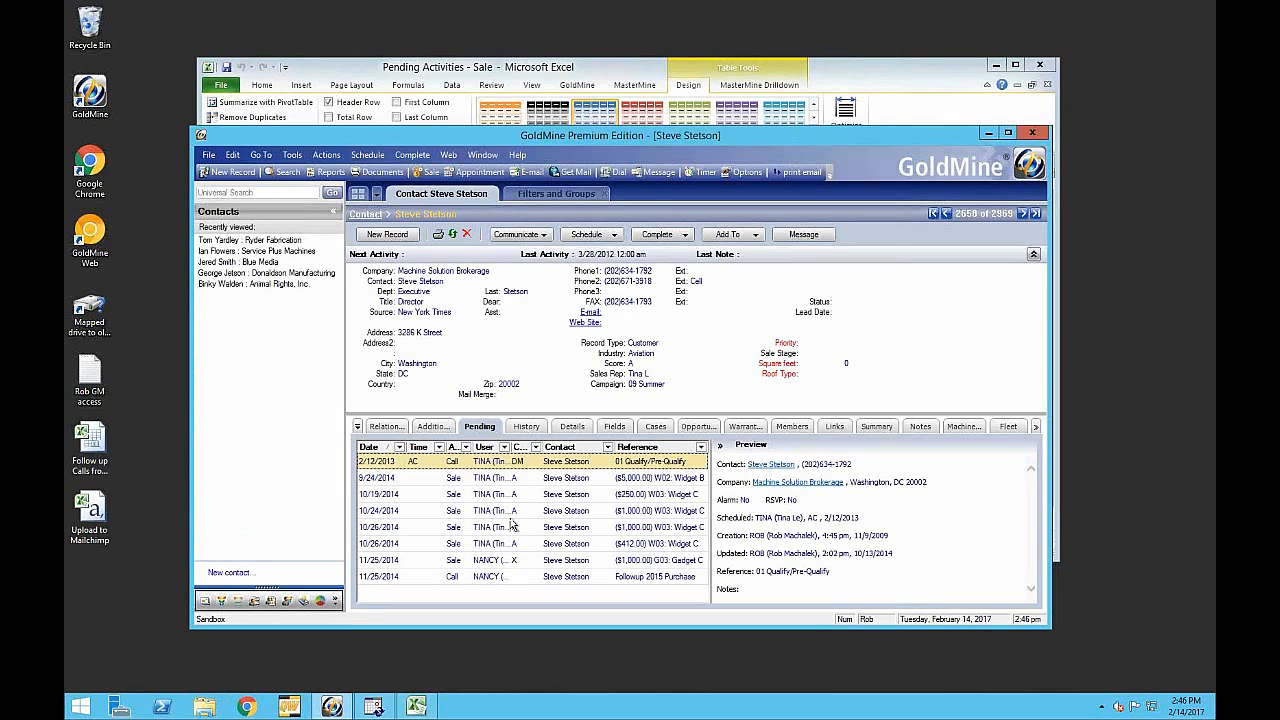
{"action": "left_click", "coordinate": [491, 578]}
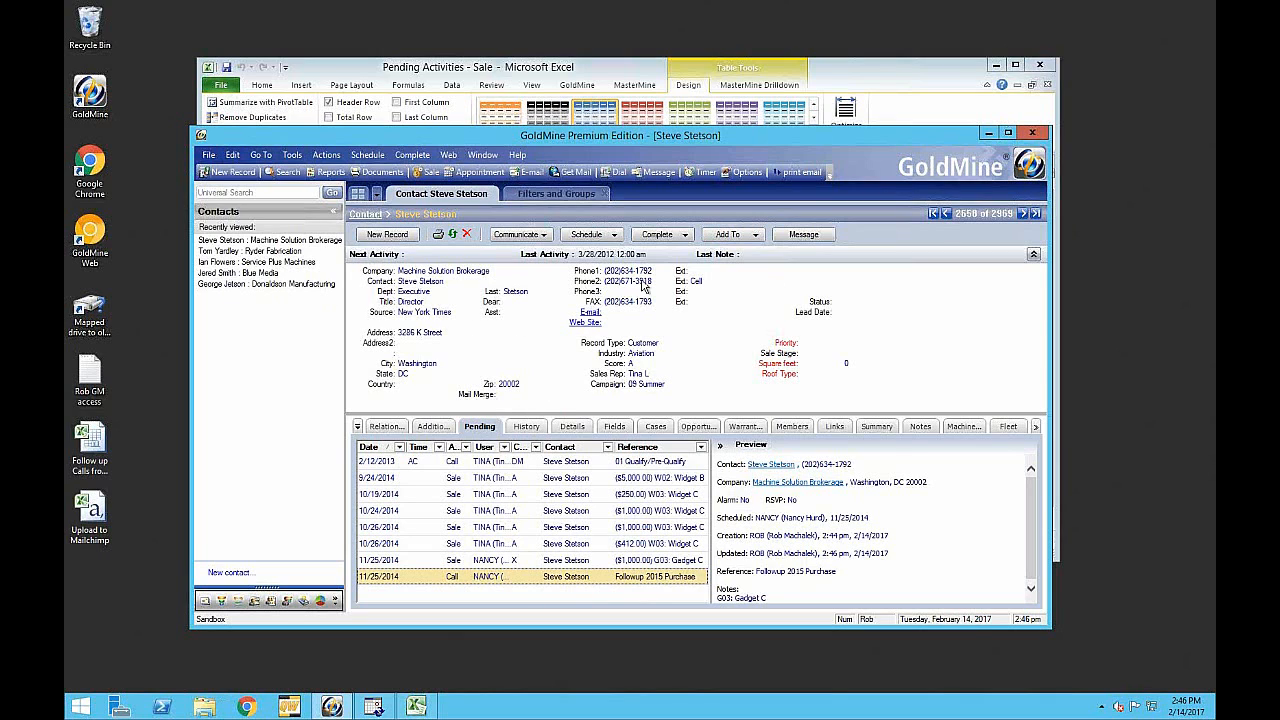
{"action": "left_click_drag", "start_coordinate": [759, 134], "coordinate": [737, 93]}
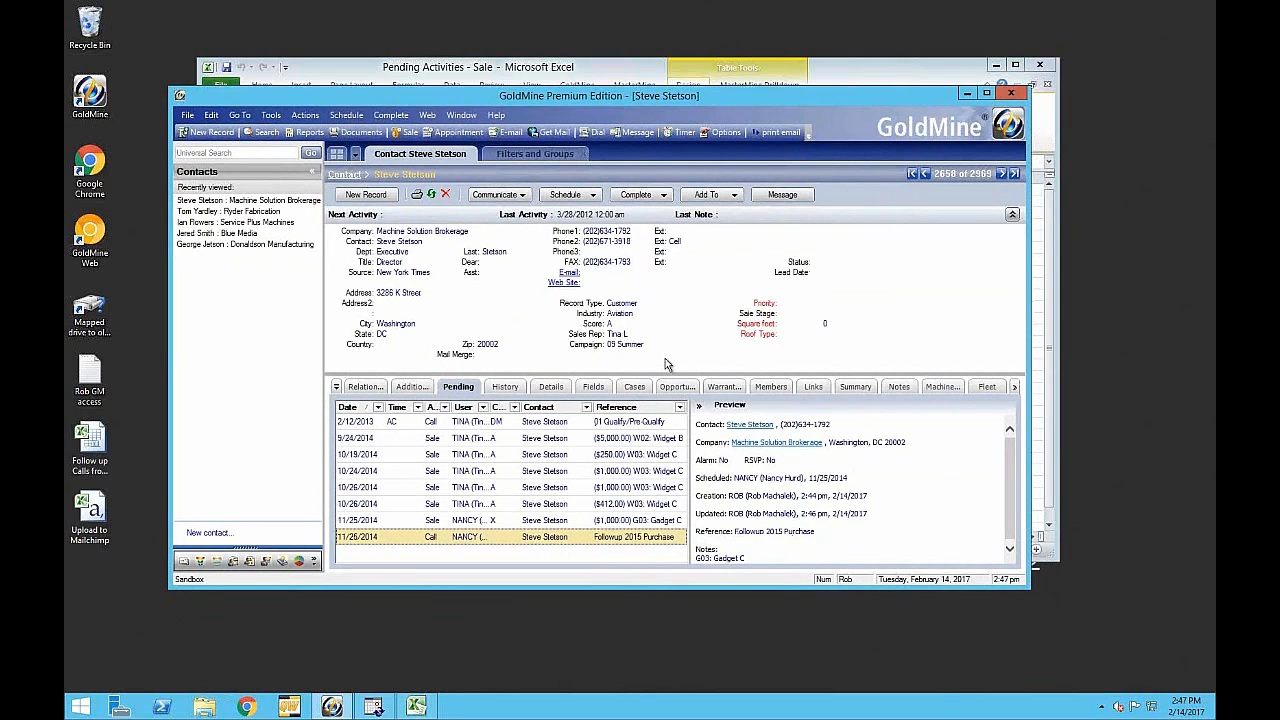
Switch to the Create New MasterMine Workbook window and list all report templates.
{"action": "left_click", "coordinate": [375, 708]}
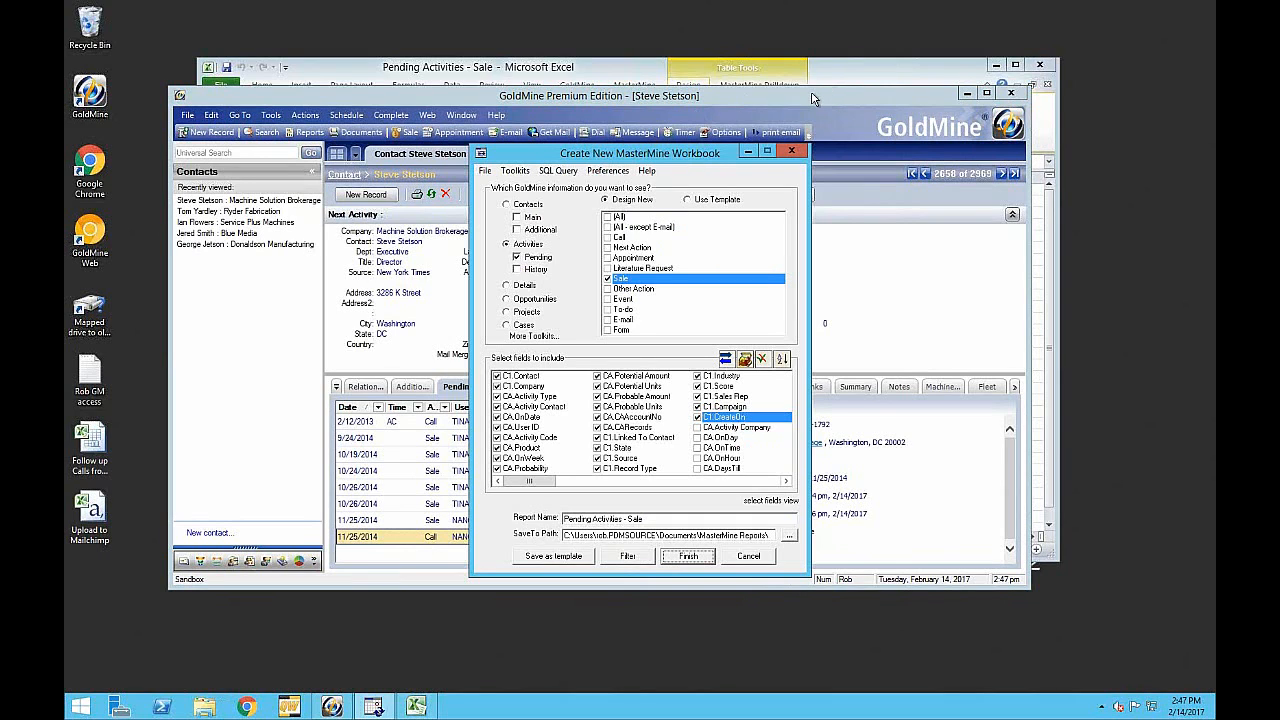
{"action": "left_click", "coordinate": [689, 201]}
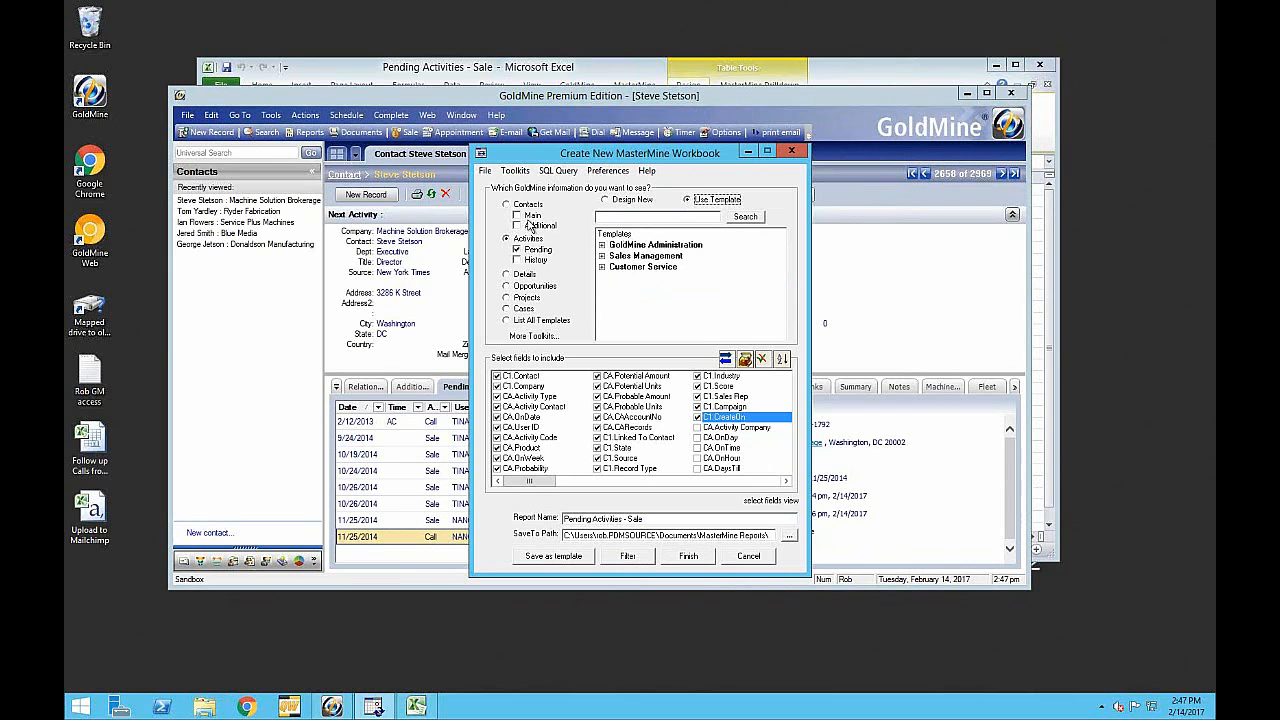
{"action": "left_click", "coordinate": [512, 322]}
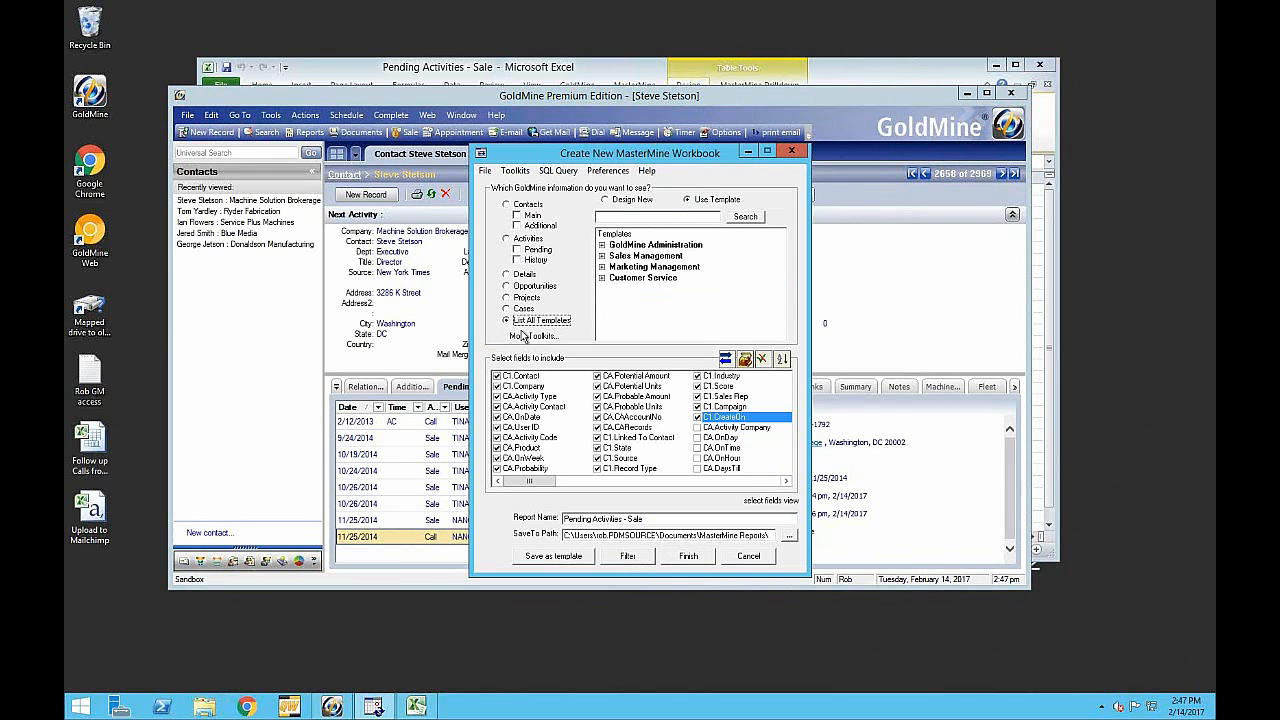
{"action": "left_click_drag", "start_coordinate": [643, 160], "coordinate": [569, 128]}
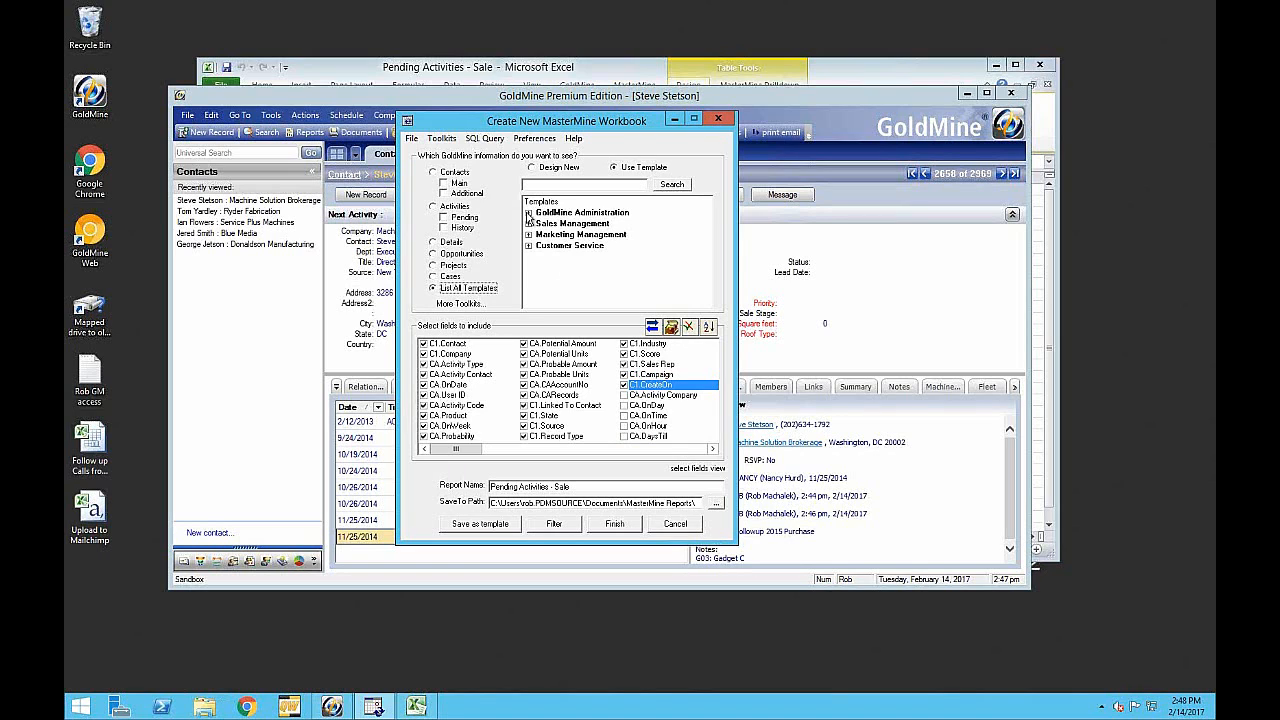
Expand the GoldMine Administration, Sales Management, Marketing Management and Customer Service template categories to examine their toolkits.
{"action": "left_click", "coordinate": [528, 213]}
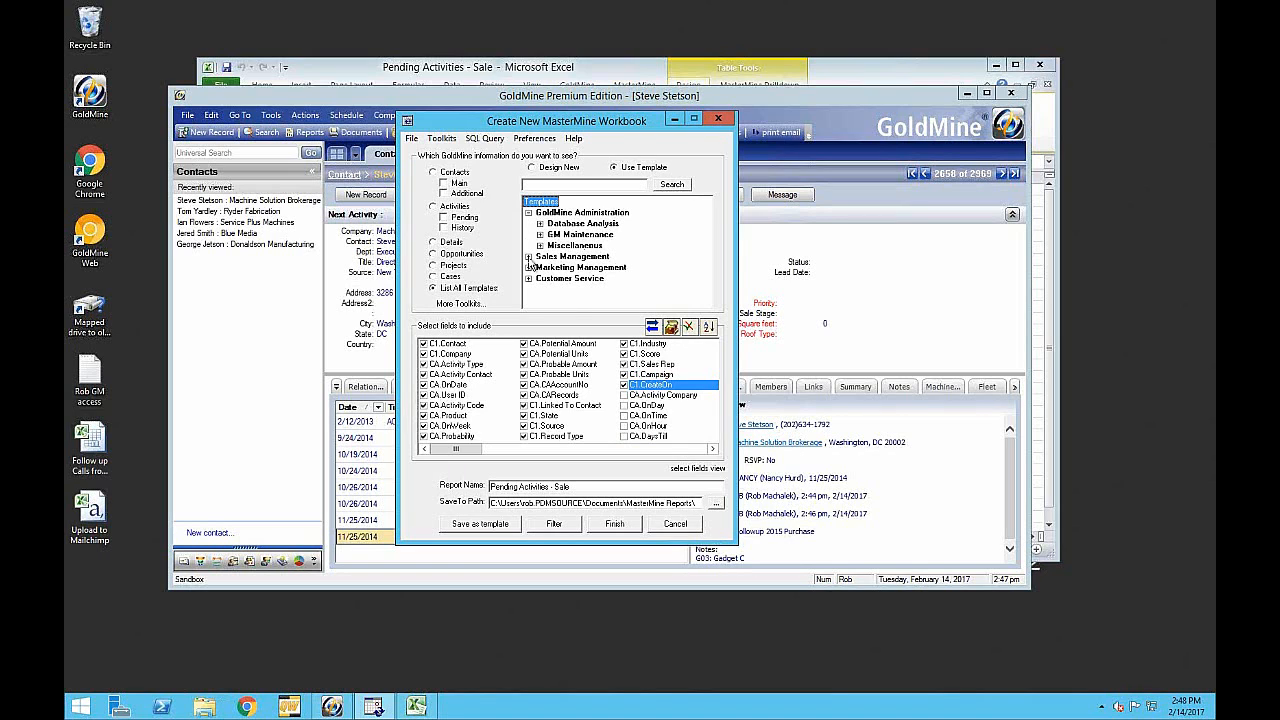
{"action": "left_click", "coordinate": [529, 258]}
{"action": "left_click", "coordinate": [529, 300]}
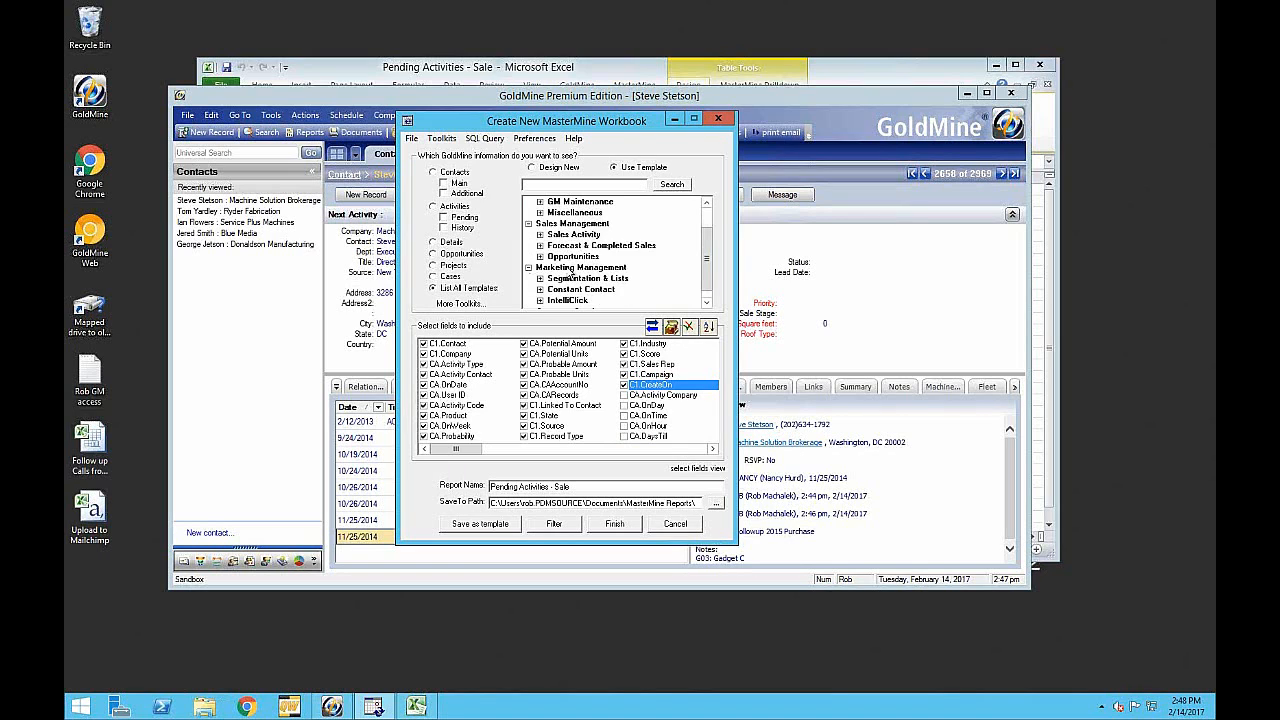
{"action": "scroll", "coordinate": [590, 291], "scroll_direction": "down", "scroll_amount": 1}
{"action": "left_click", "coordinate": [529, 300]}
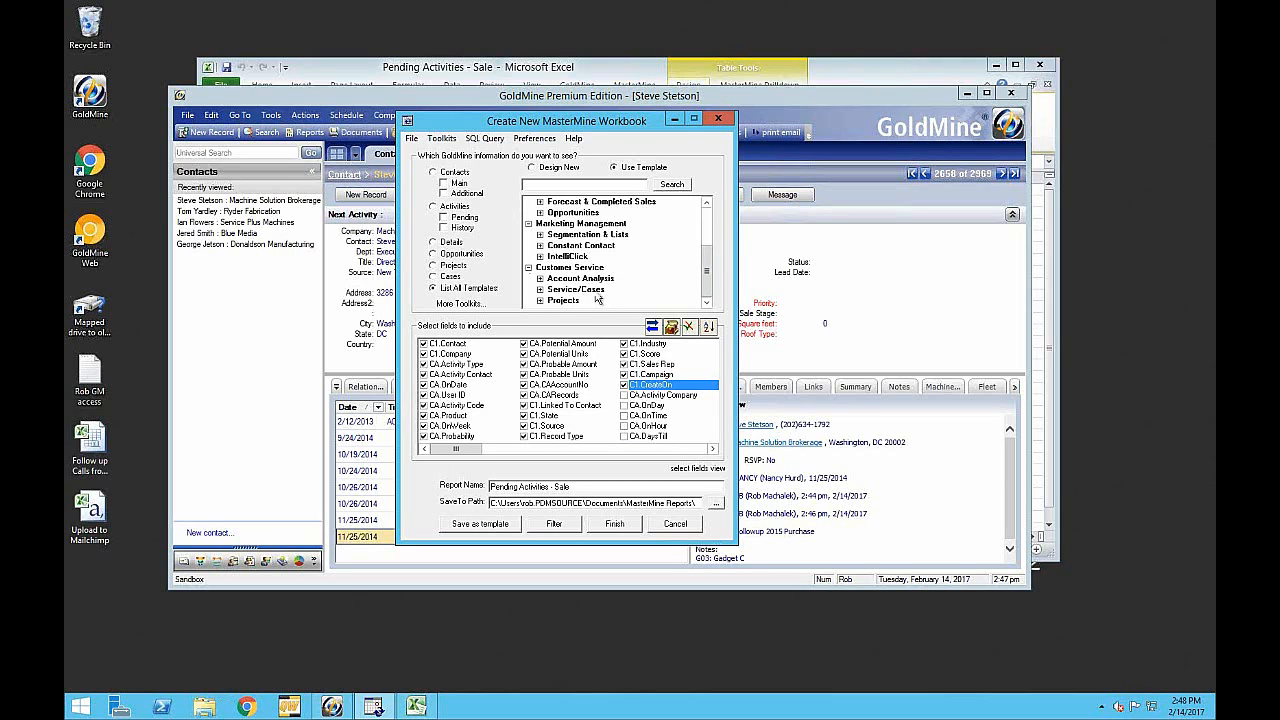
{"action": "scroll", "coordinate": [637, 274], "scroll_direction": "up", "scroll_amount": 3}
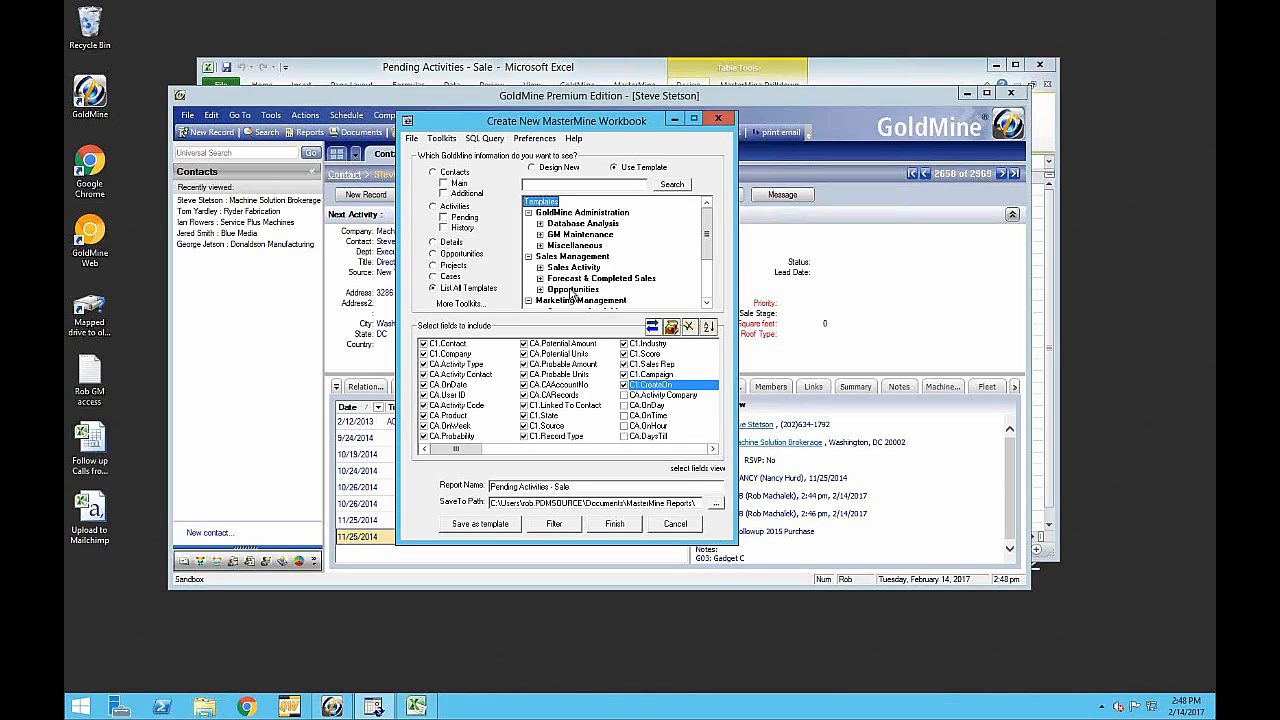
Browse the GM Maintenance toolkit's templates and load the Curtaining Management template to view its fields.
{"action": "left_click", "coordinate": [541, 235]}
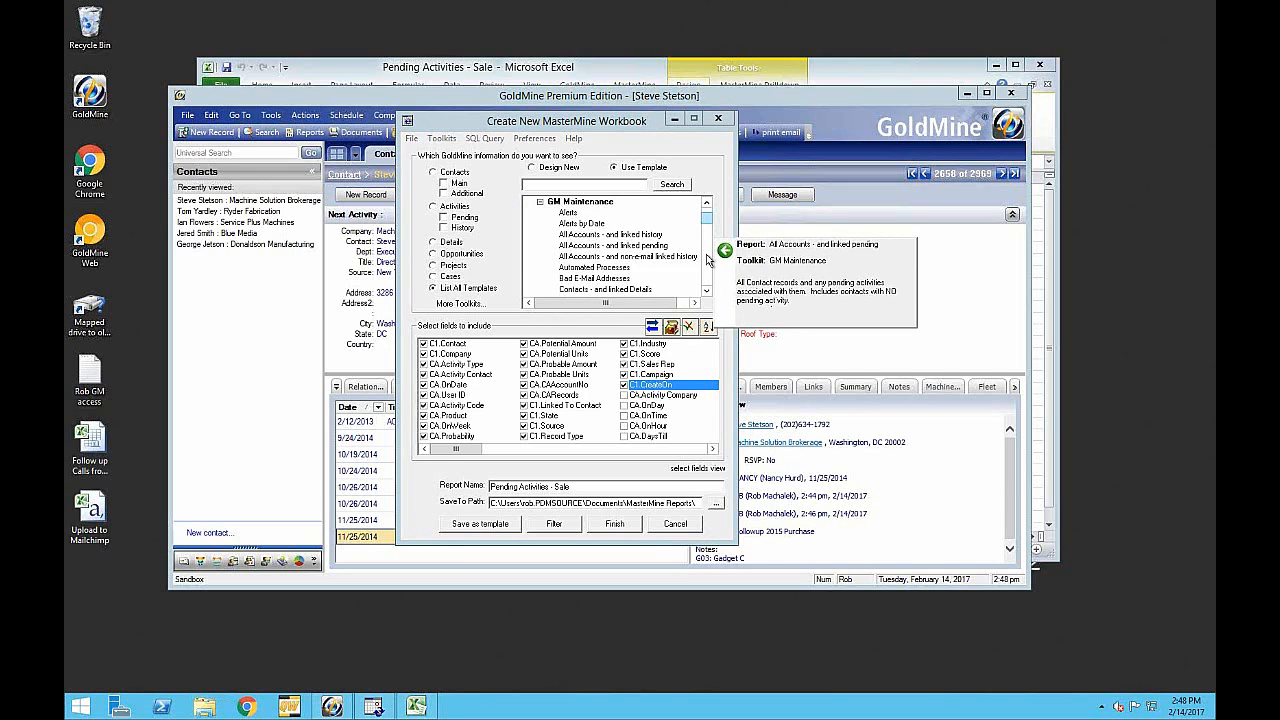
{"action": "left_click", "coordinate": [706, 290]}
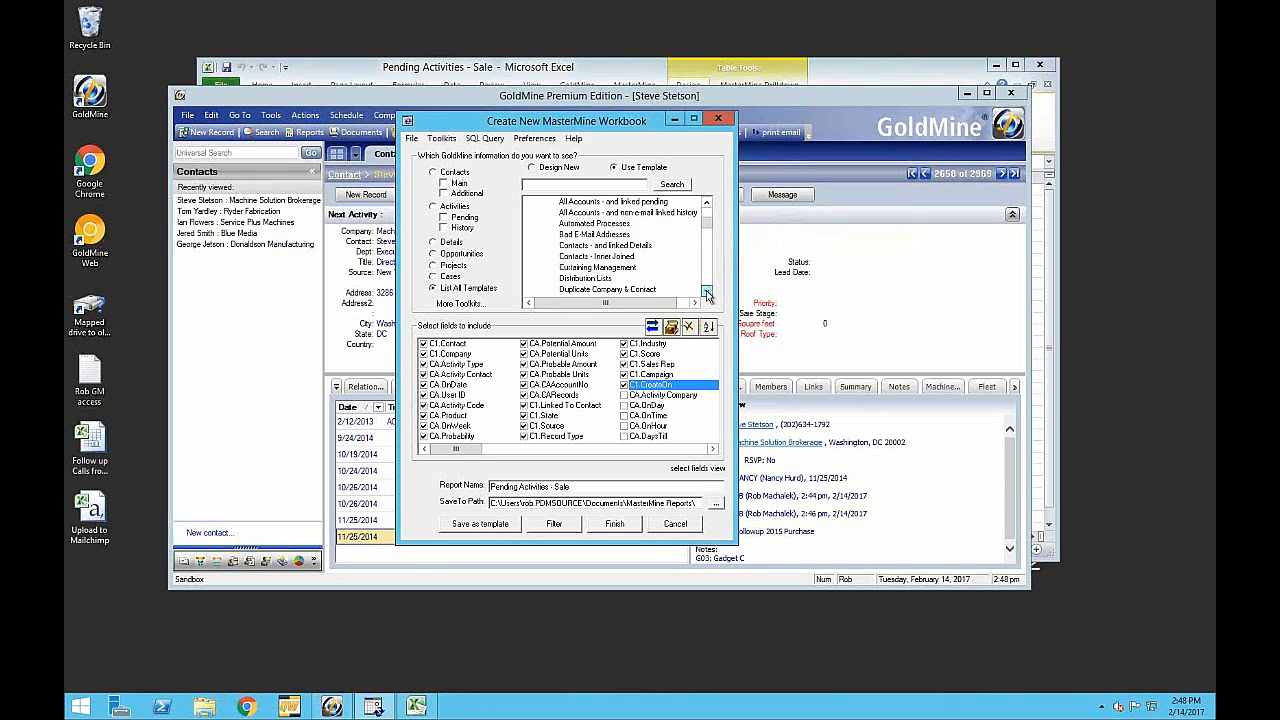
{"action": "left_click", "coordinate": [706, 291]}
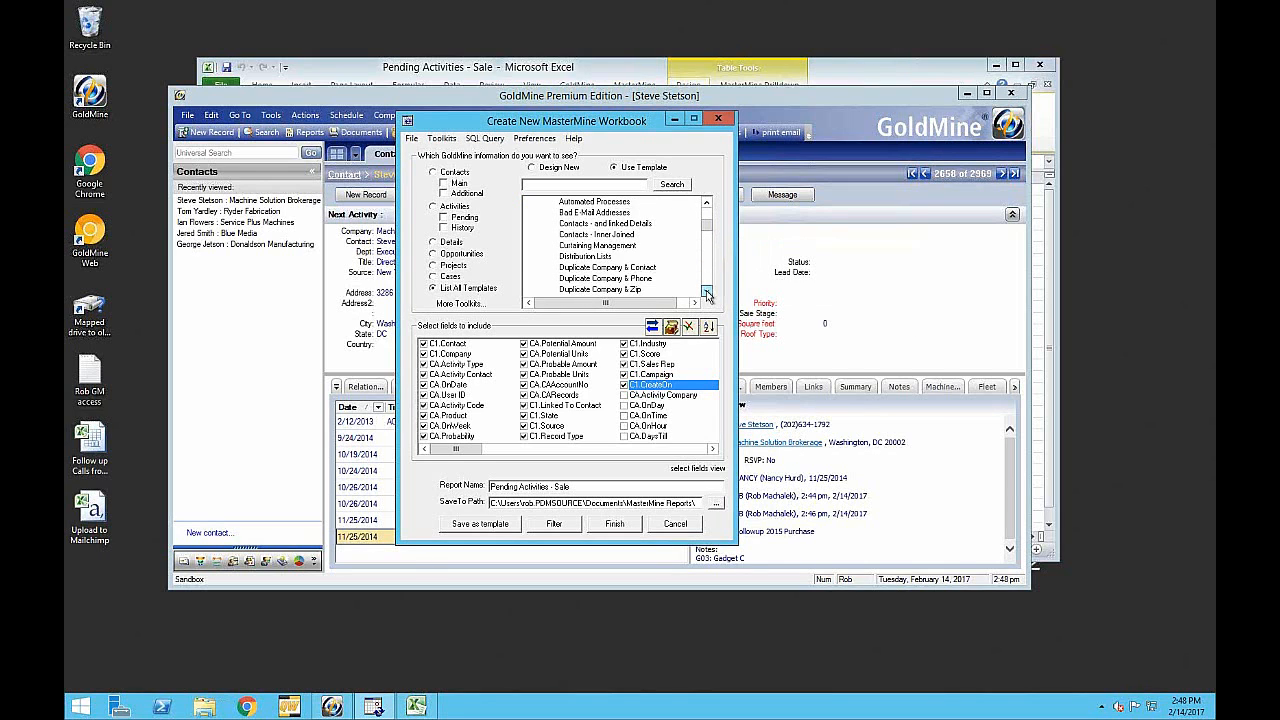
{"action": "double_click", "coordinate": [585, 246]}
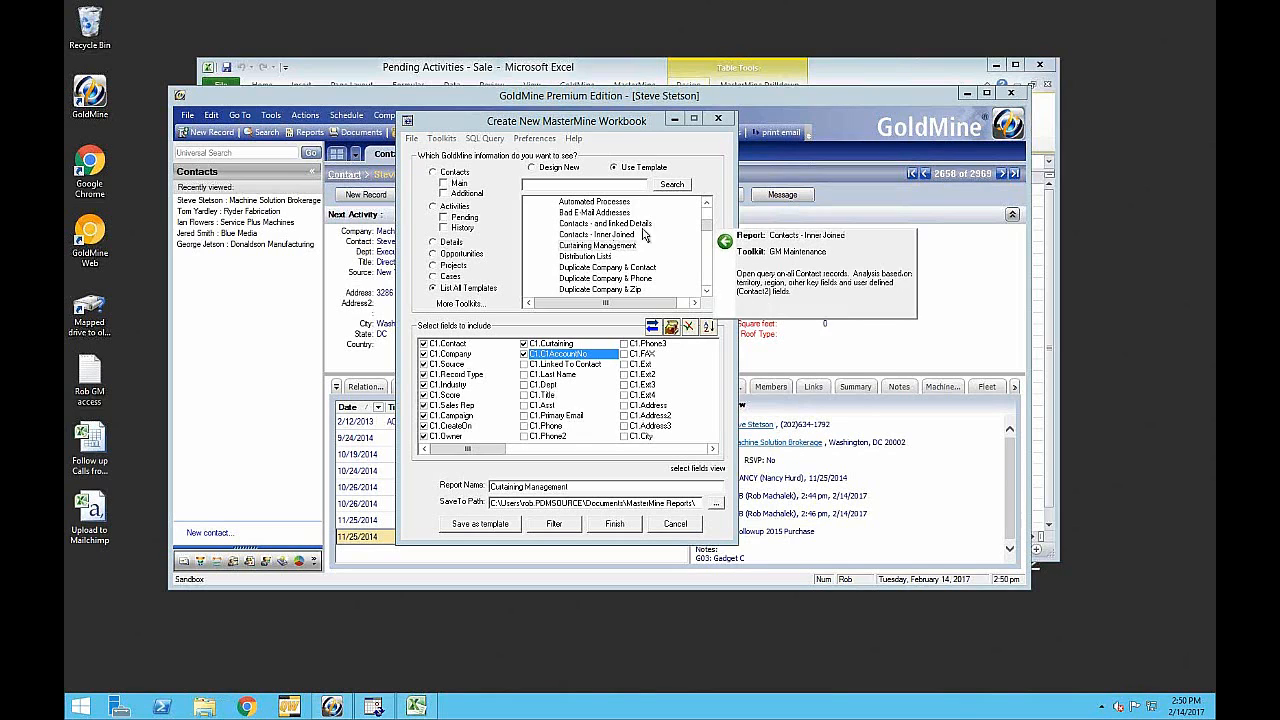
{"action": "left_click_drag", "start_coordinate": [705, 230], "coordinate": [713, 270]}
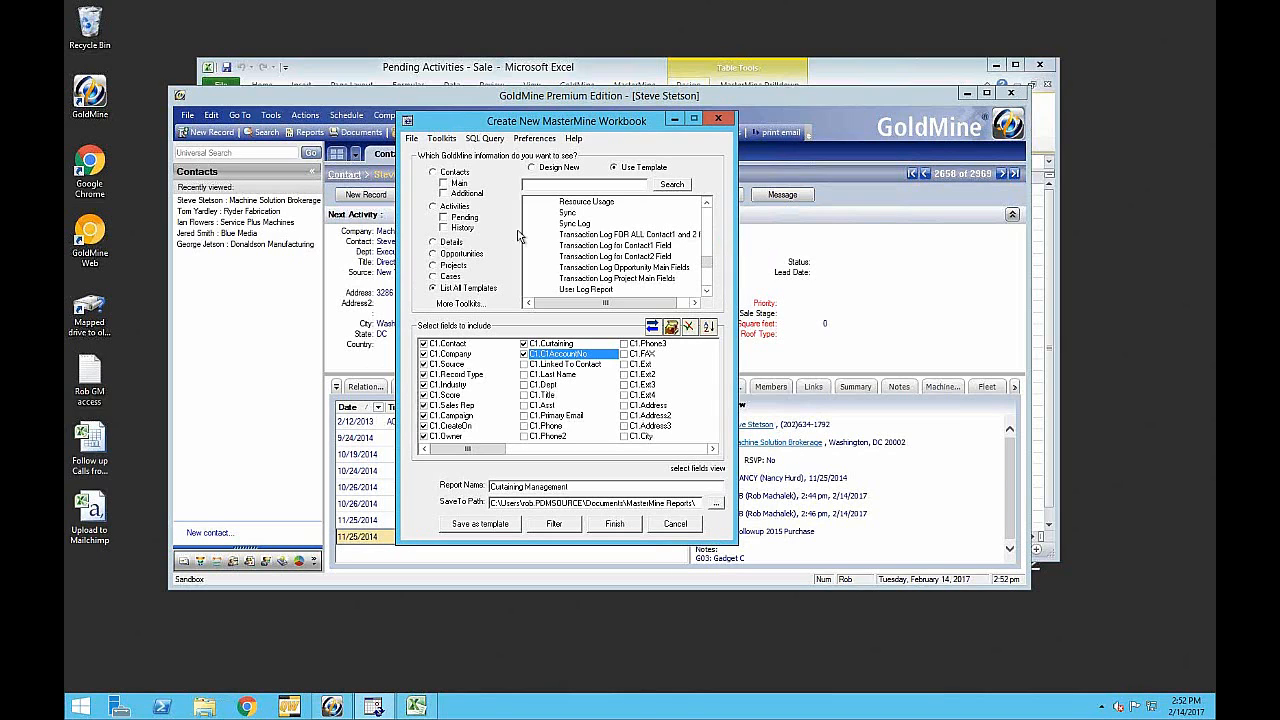
{"action": "left_click_drag", "start_coordinate": [707, 262], "coordinate": [709, 227]}
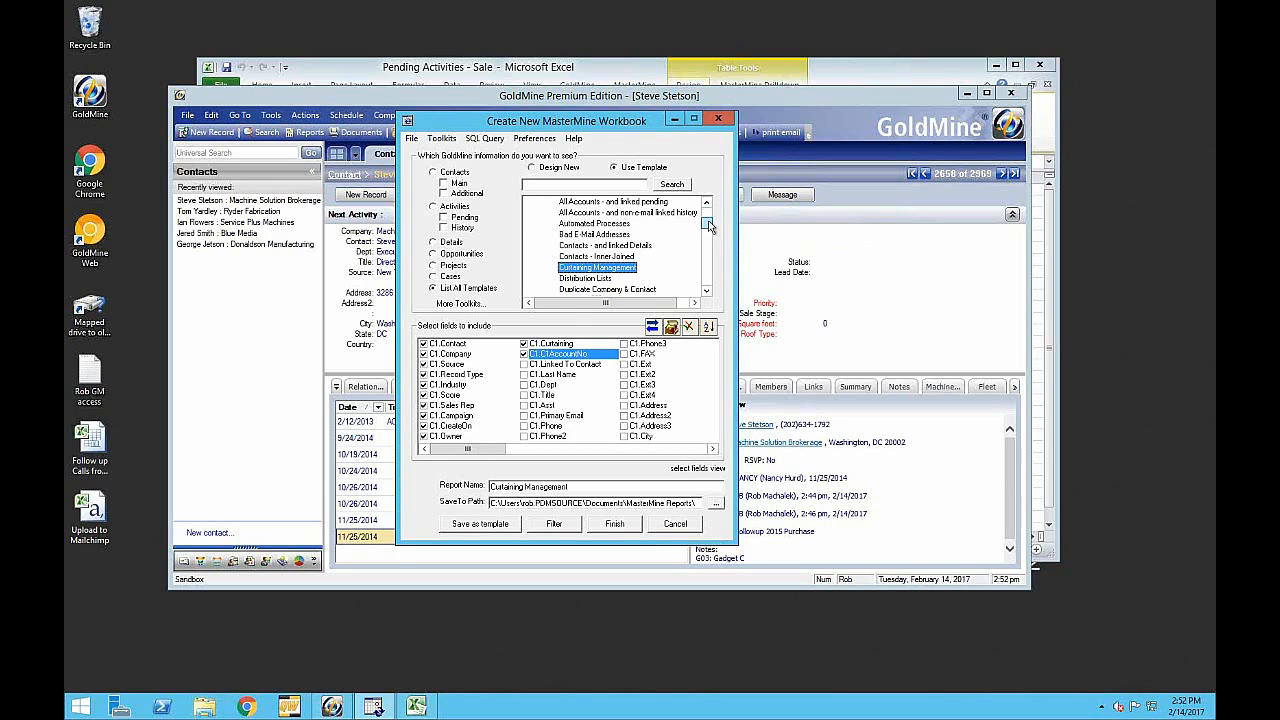
Search the report templates for "mailbox" and read the description of the InBox Tree for GoldMine e-mail template.
{"action": "left_click", "coordinate": [542, 185]}
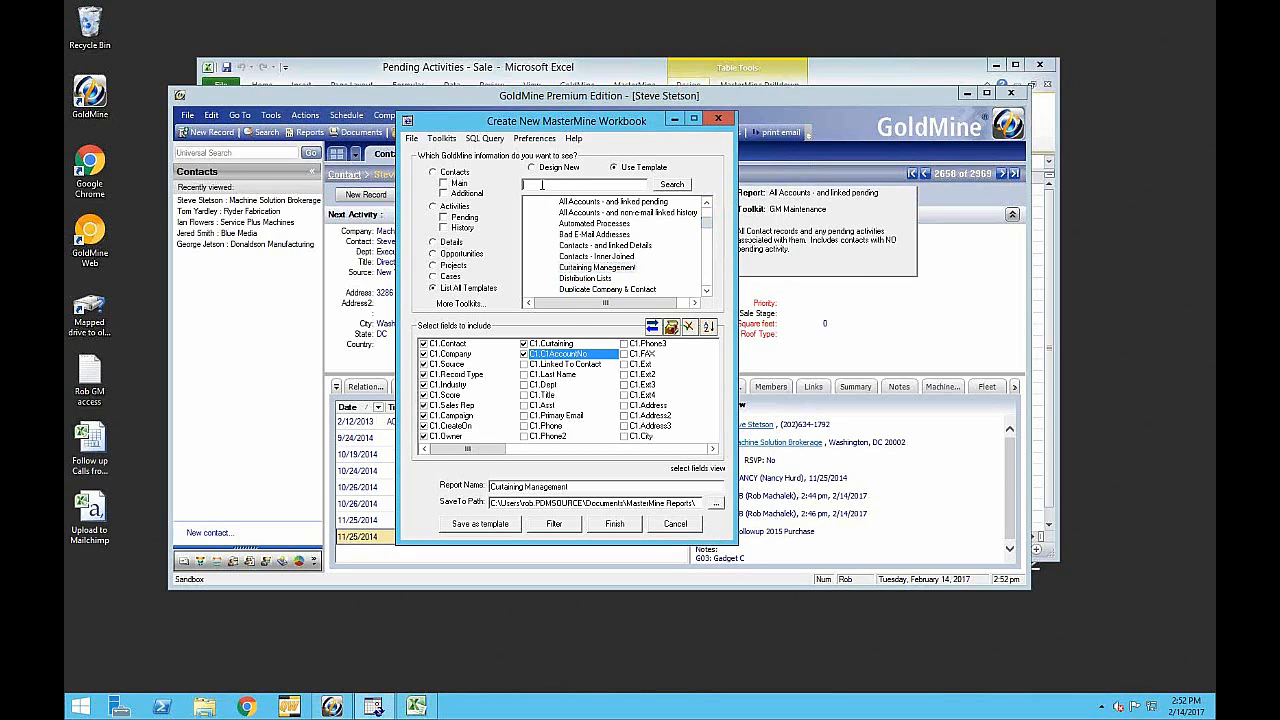
{"action": "type", "text": "mail"}
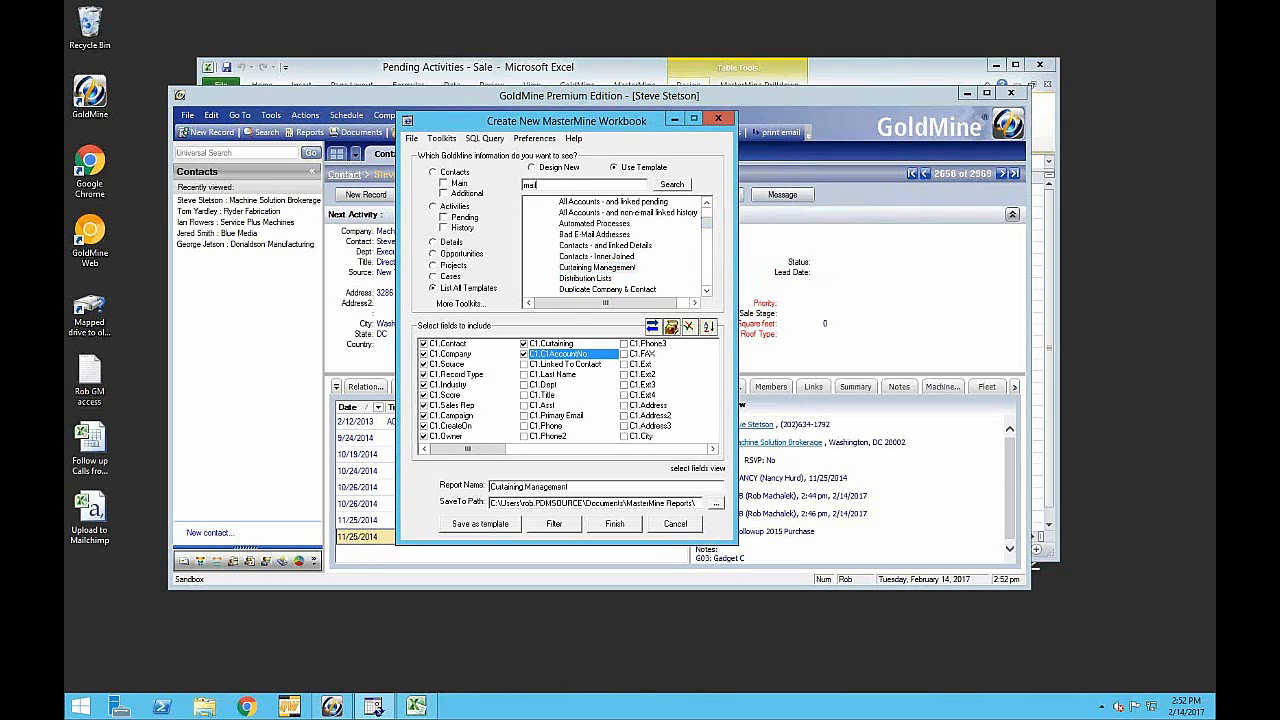
{"action": "type", "text": "box"}
{"action": "left_click", "coordinate": [672, 185]}
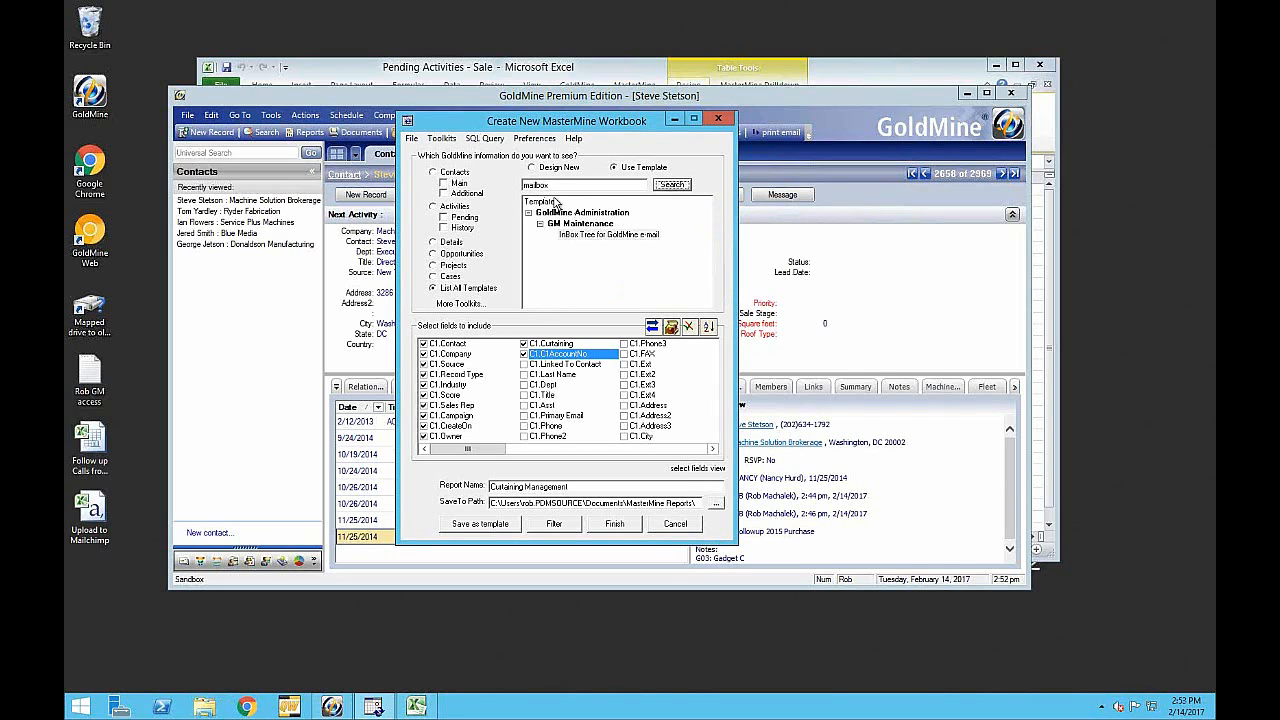
{"action": "mouse_move", "coordinate": [593, 241]}
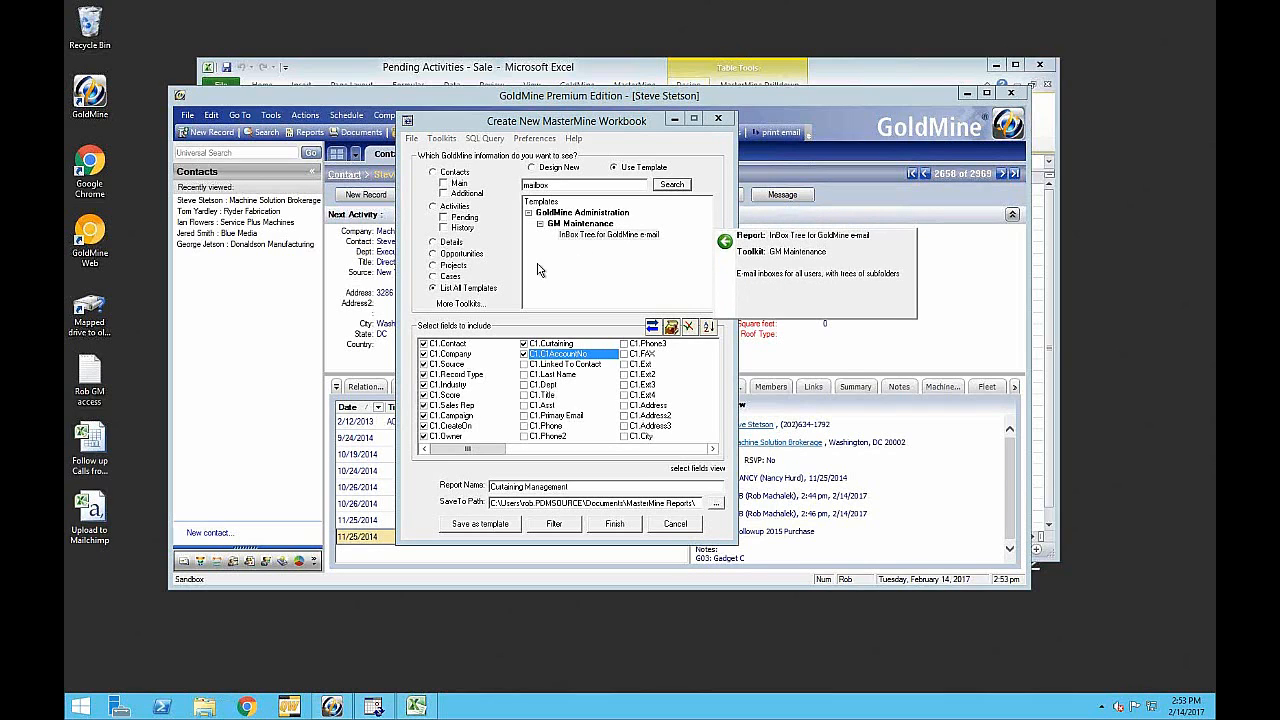
{"action": "key", "text": "Return"}
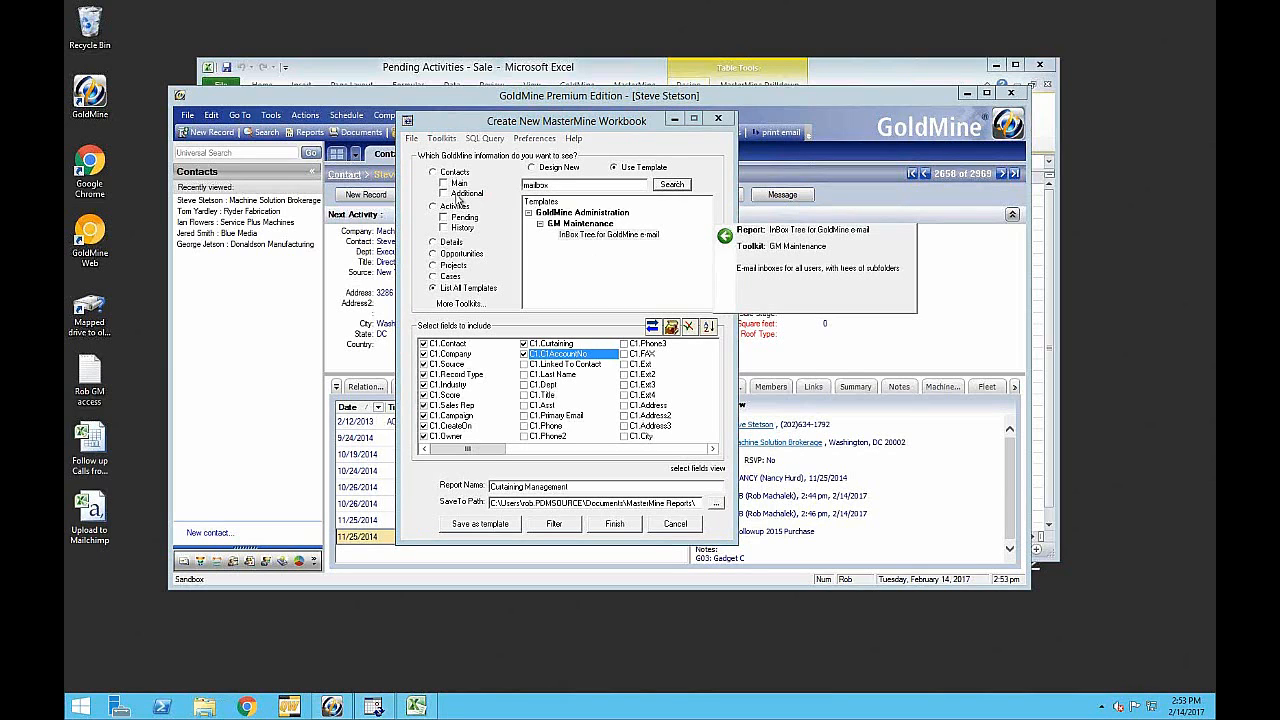
{"action": "key", "text": "Return"}
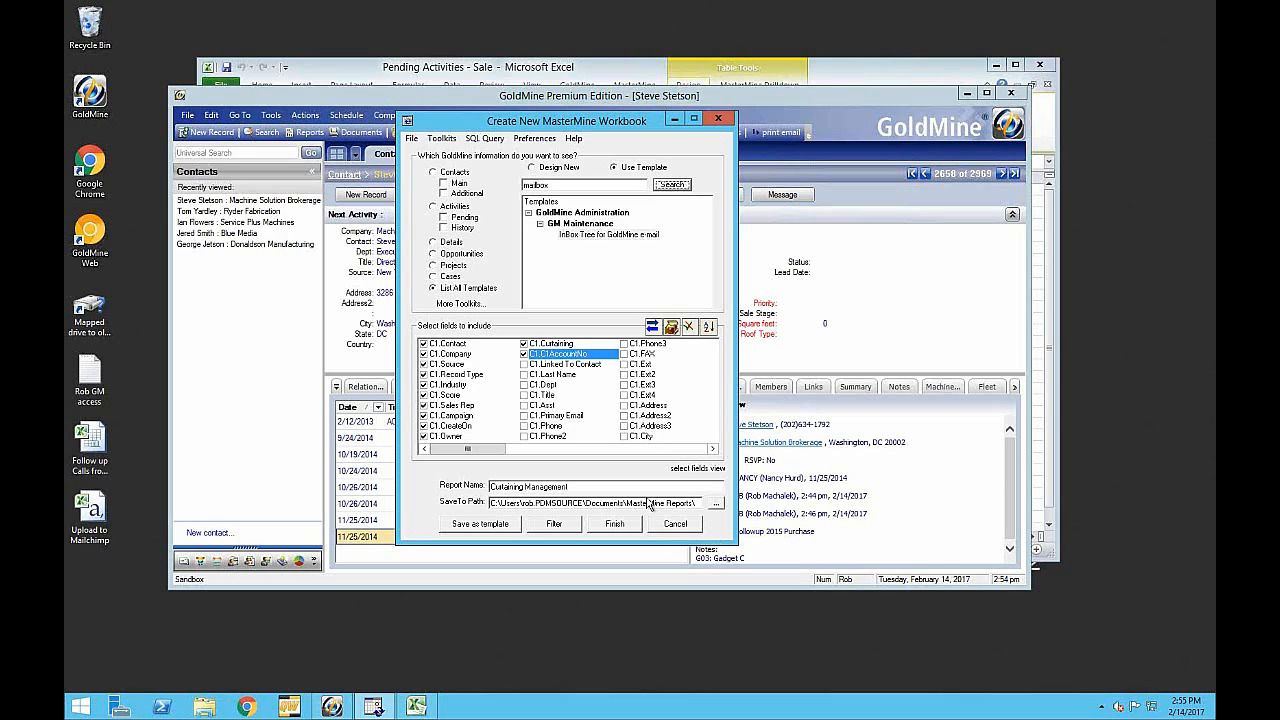
Cancel the new MasterMine workbook and switch to the PowerPoint slide show's "How to Upgrade" slide.
{"action": "left_click", "coordinate": [675, 523]}
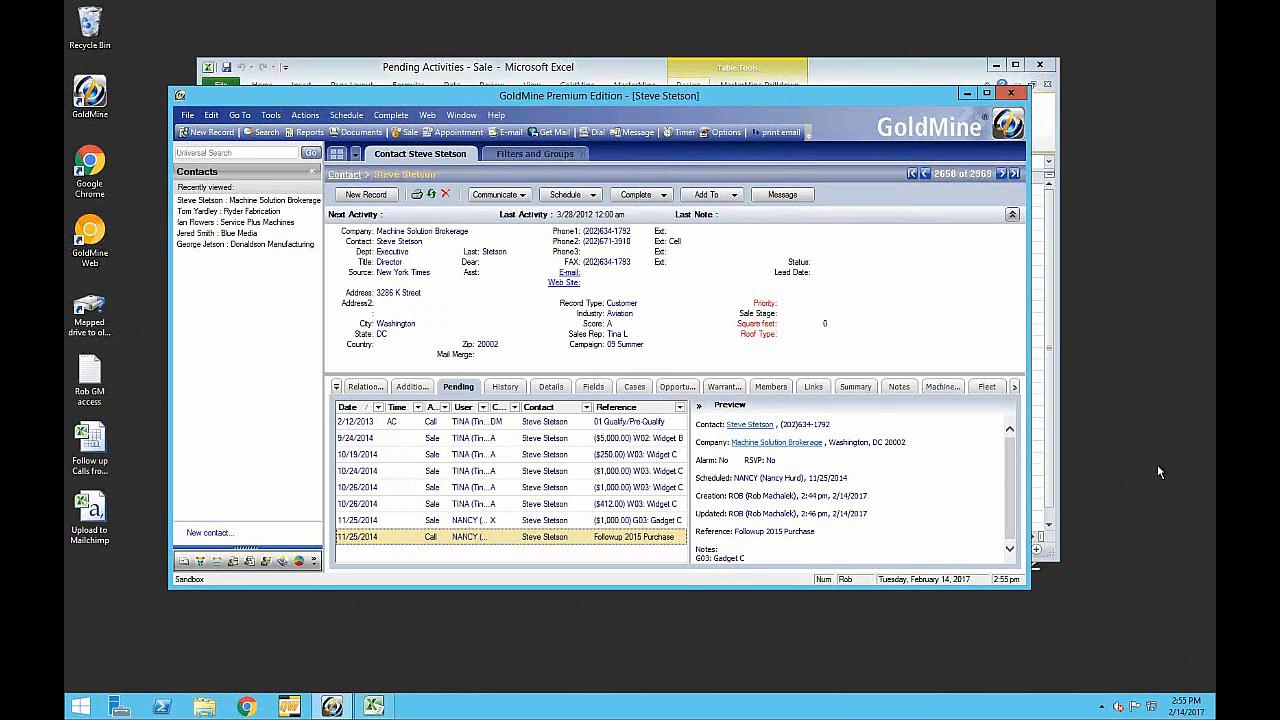
{"action": "key", "text": "alt+Tab"}
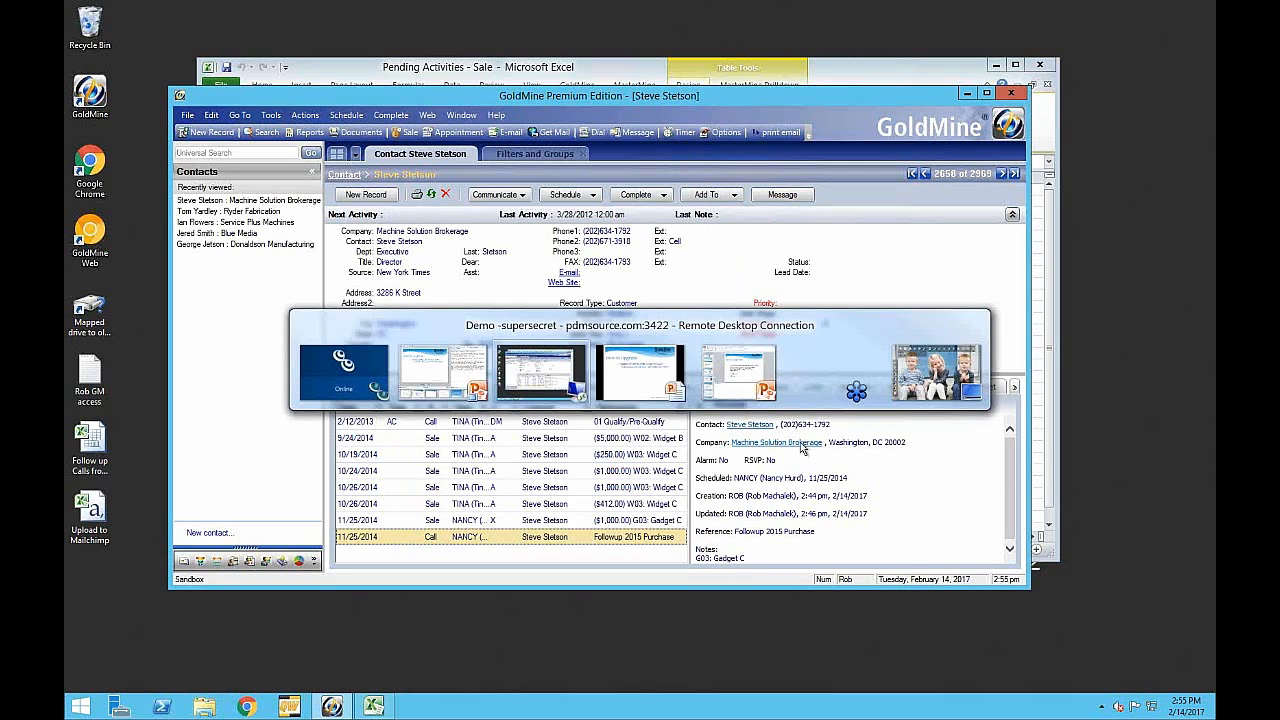
{"action": "key", "text": "alt+Tab"}
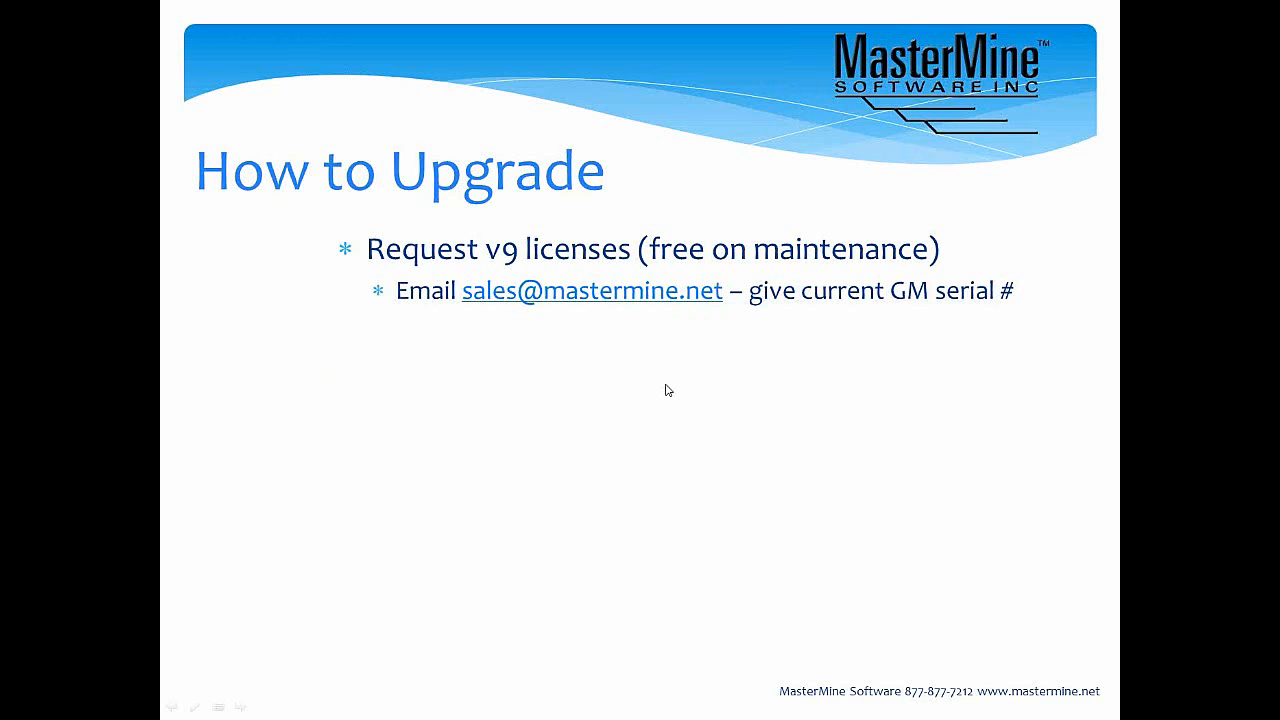